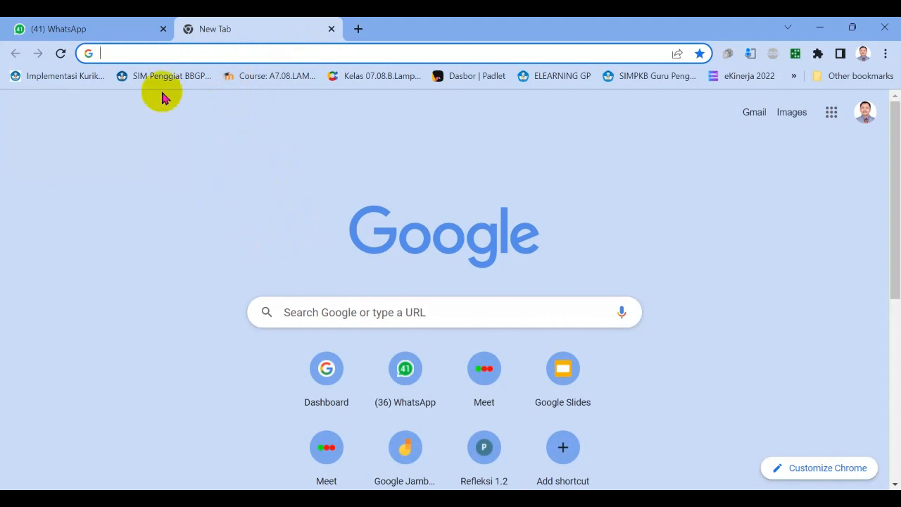
Search the web for "kinerja bkn.go.id" and open the e-KINERJA site from the results.
click(107, 56)
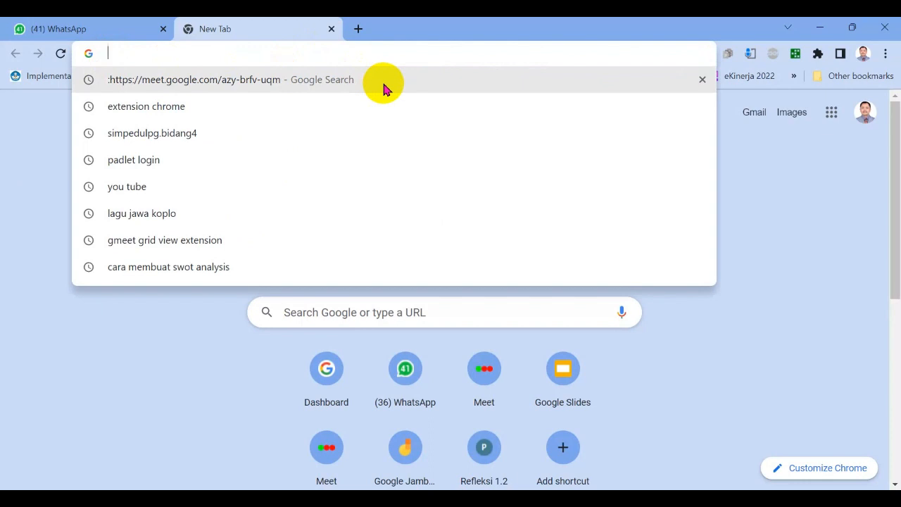
text(kinerj)
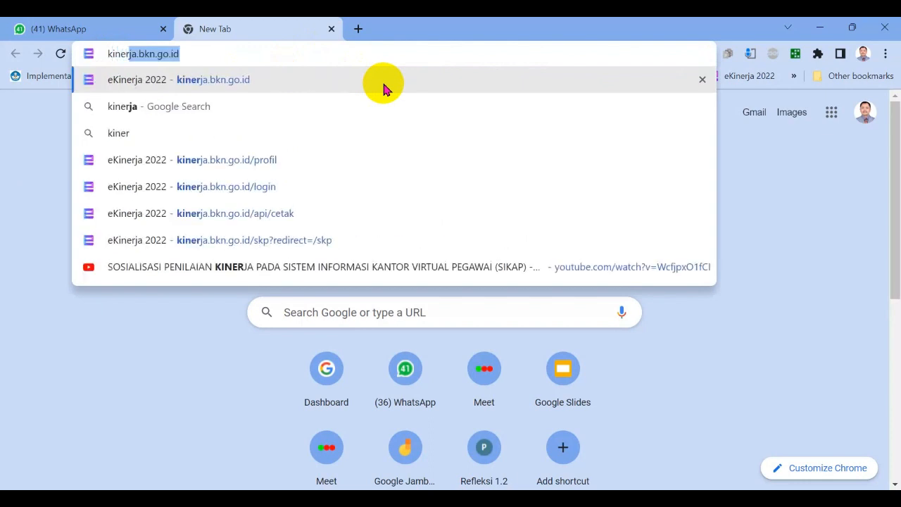
text(a)
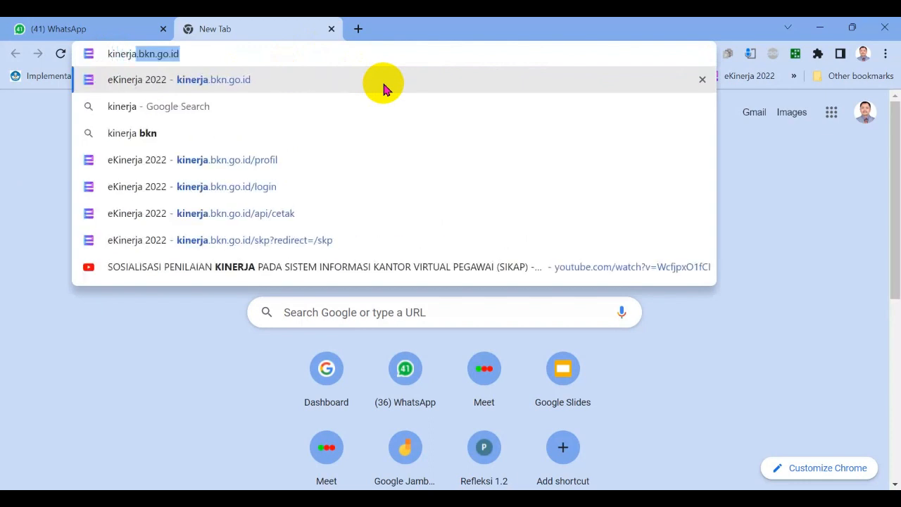
text( b)
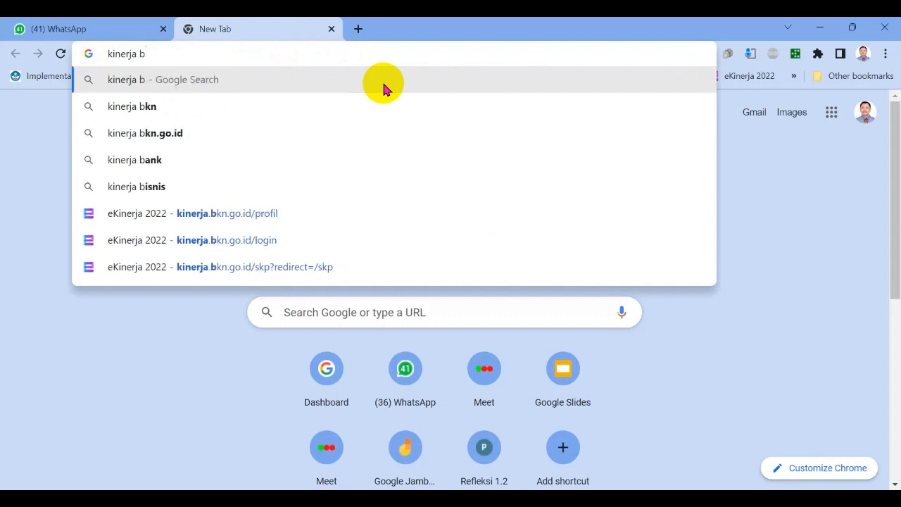
text(kn.g)
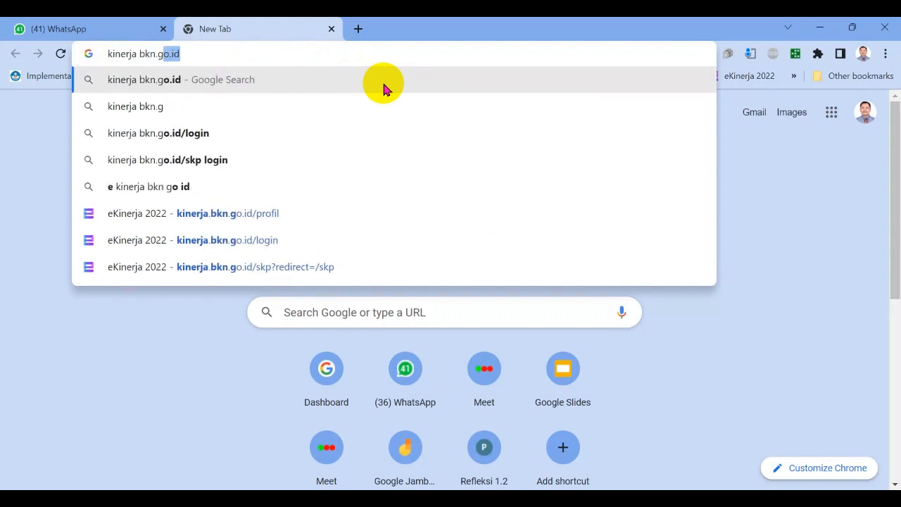
text(o.id)
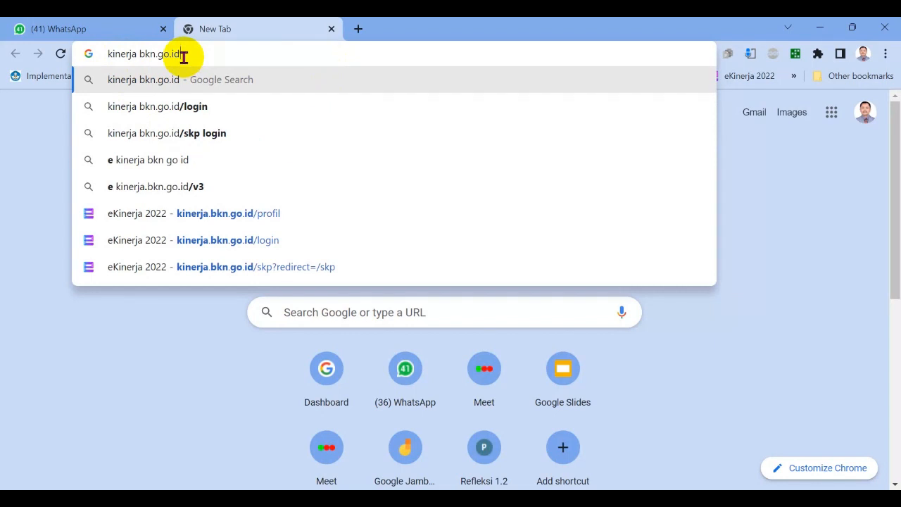
key(Return)
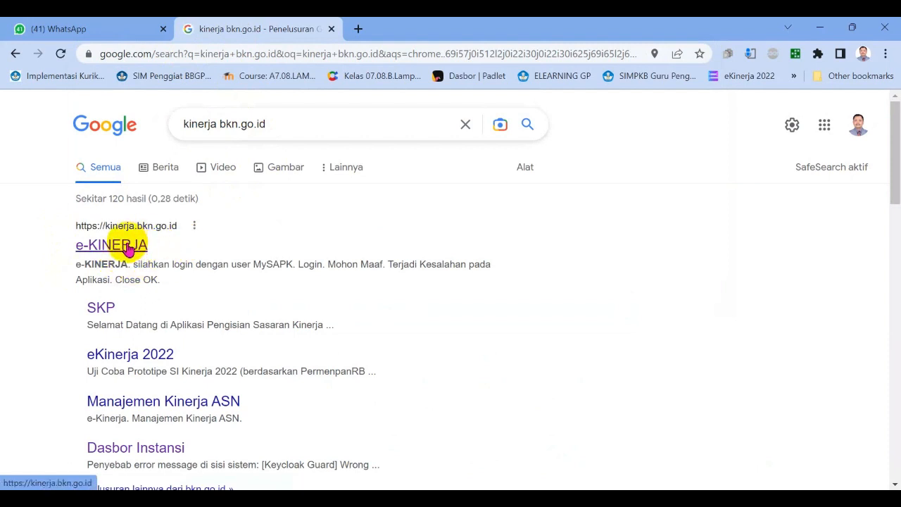
click(128, 250)
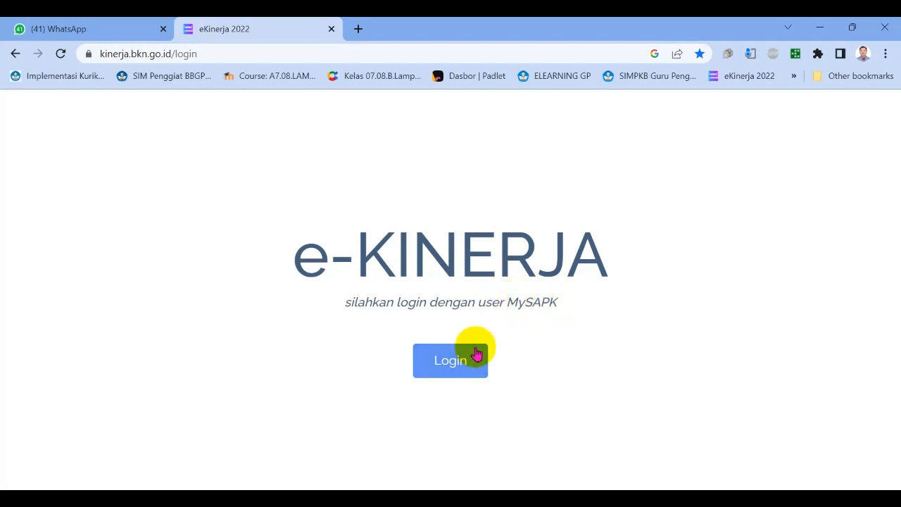
Log in to e-KINERJA with the prefilled MySAPK username and password.
click(452, 364)
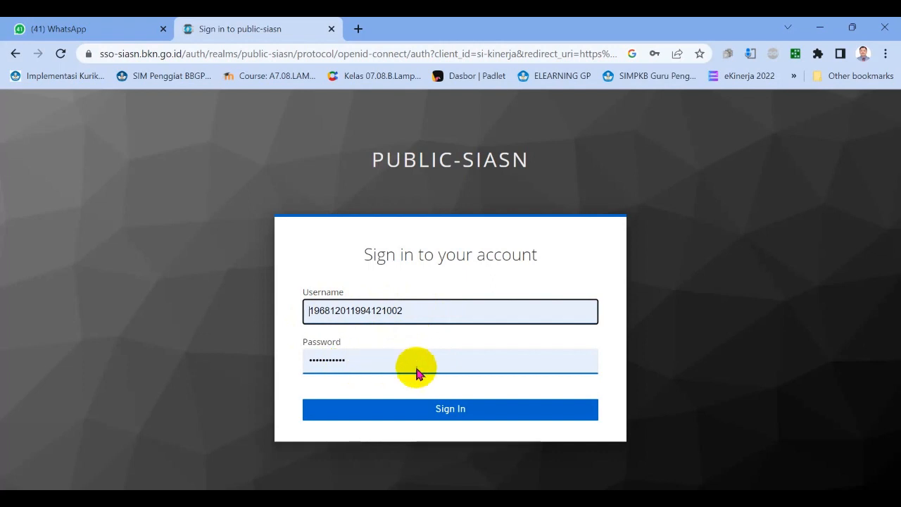
click(463, 414)
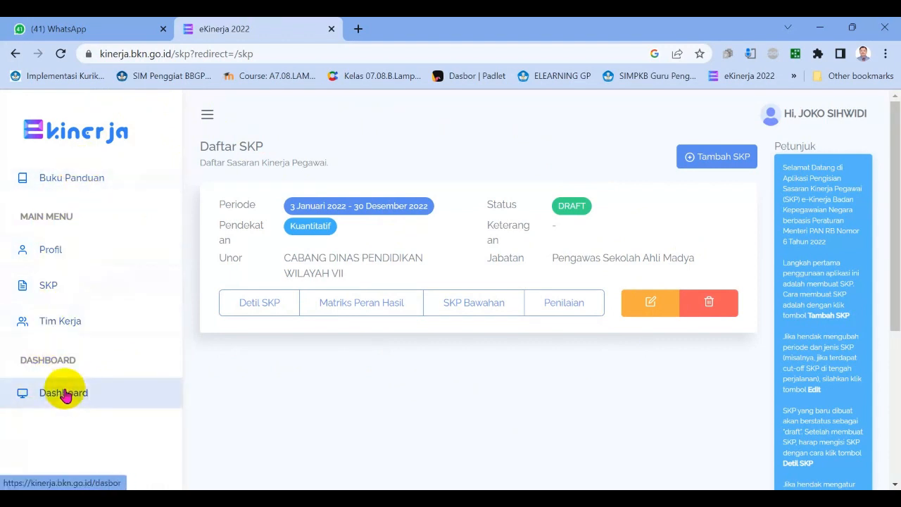
Open the employee profile and review its personal data down to the organisational unit details.
click(50, 257)
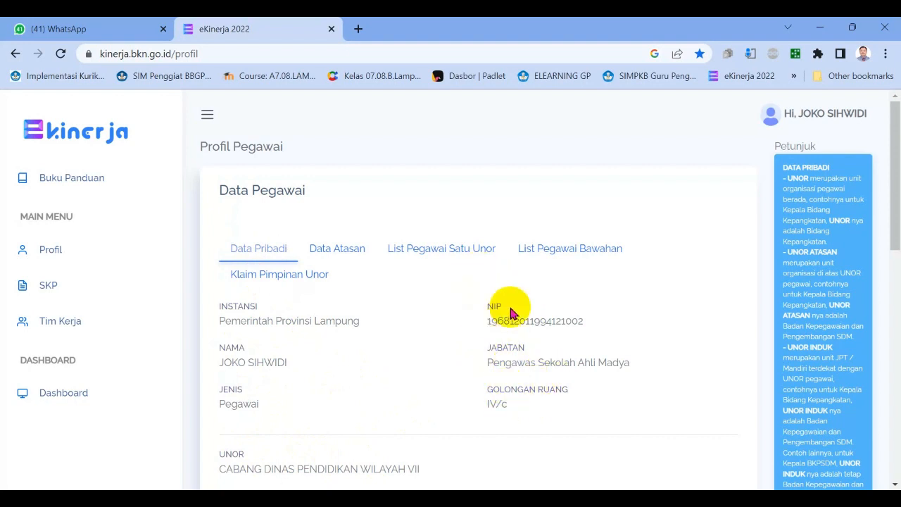
drag(897, 182, 889, 226)
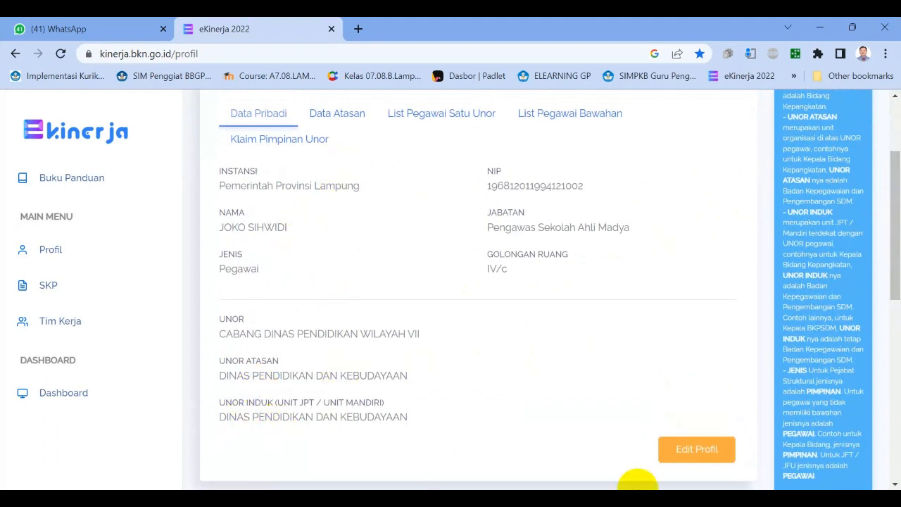
drag(891, 242, 888, 204)
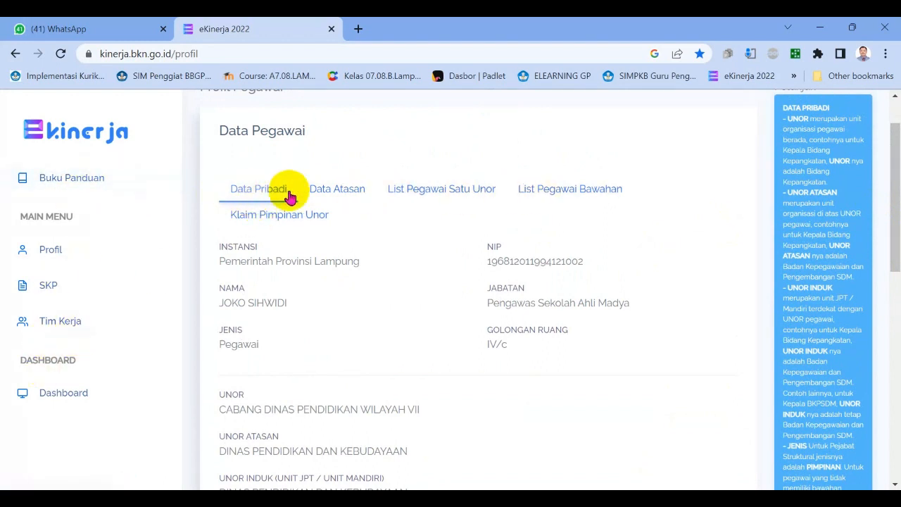
Review the supervisor data, the list of employees in the same unit and the list of subordinates.
click(347, 195)
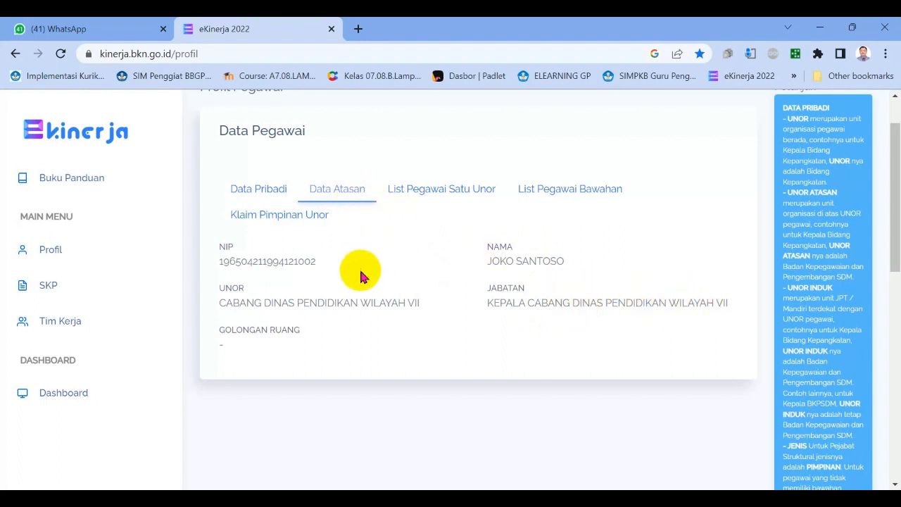
drag(892, 212, 879, 195)
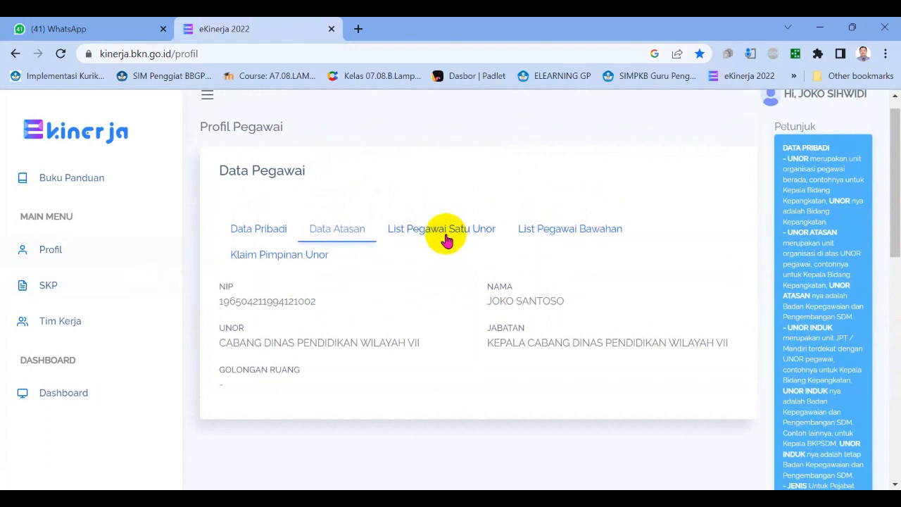
click(442, 237)
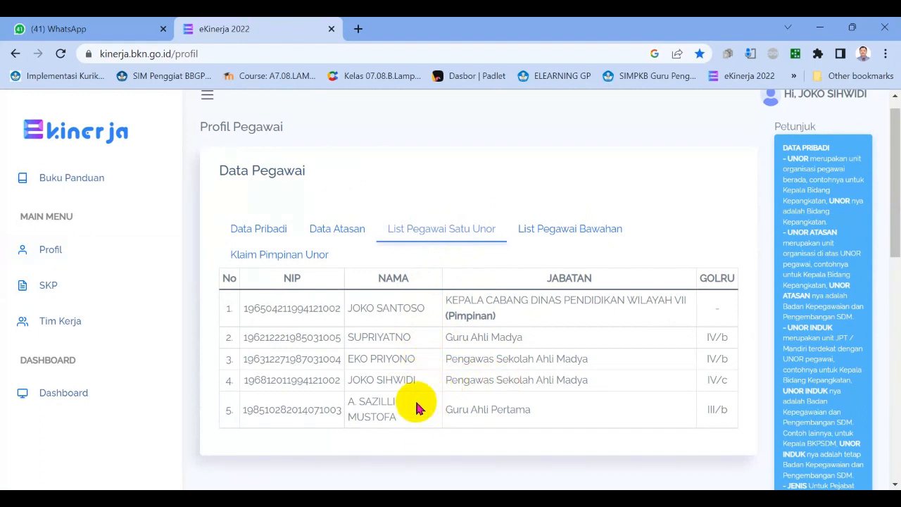
click(567, 235)
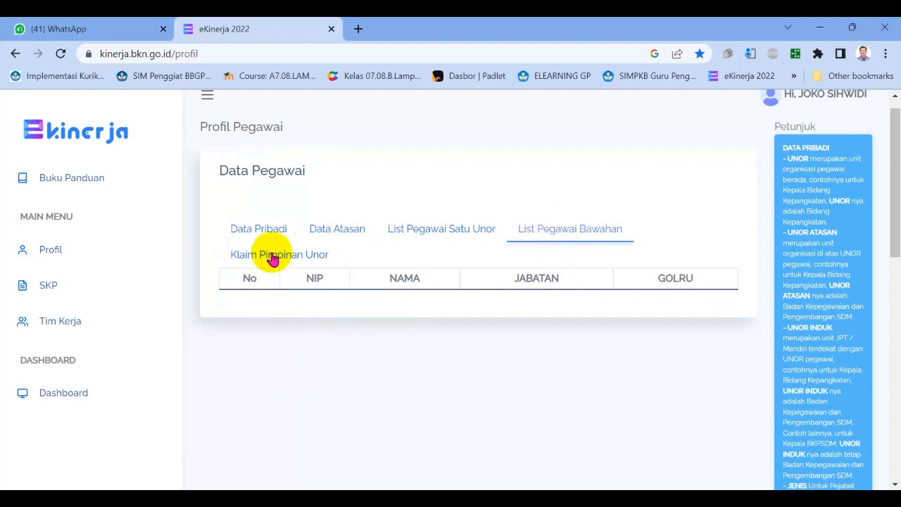
Open the profile's personal data for editing, check the UNOR options and save with CABANG DINAS PENDIDIKAN WILAYAH VII.
click(258, 231)
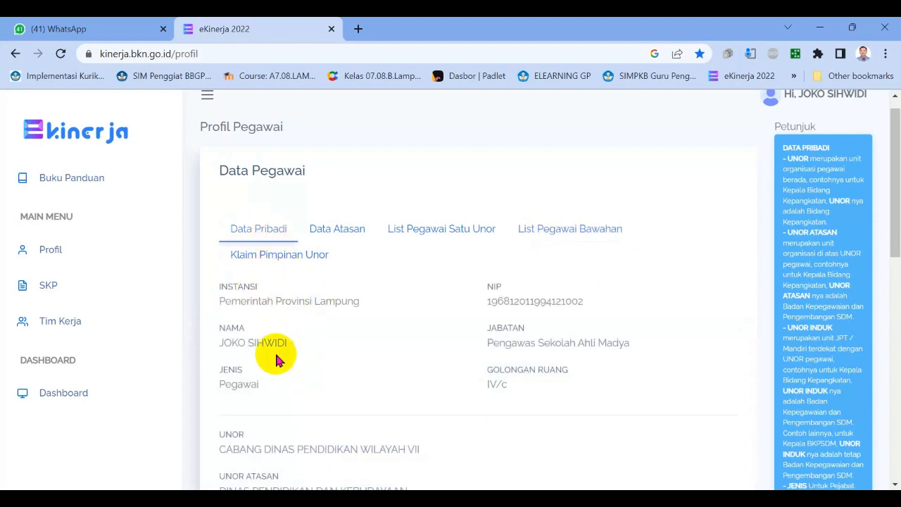
drag(897, 213, 888, 306)
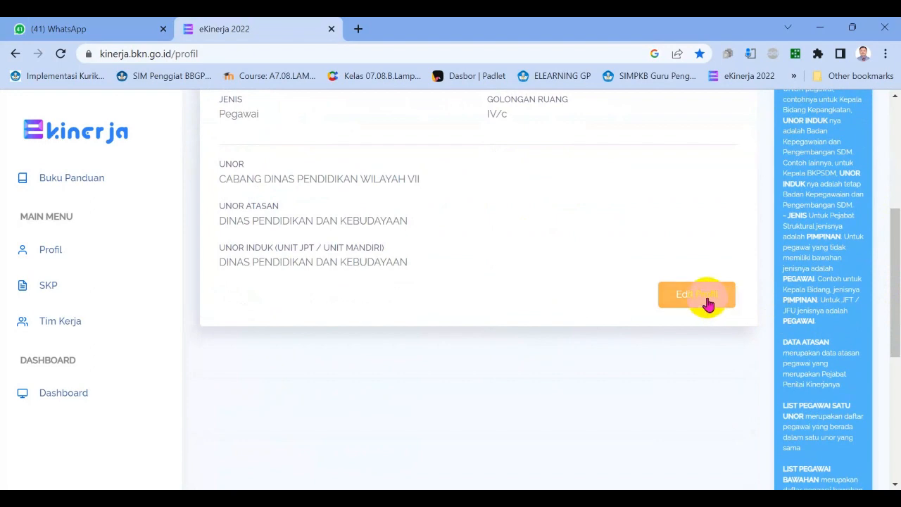
mouse_move(897, 260)
mouse_down()
mouse_move(898, 218)
mouse_move(899, 276)
mouse_up()
click(709, 254)
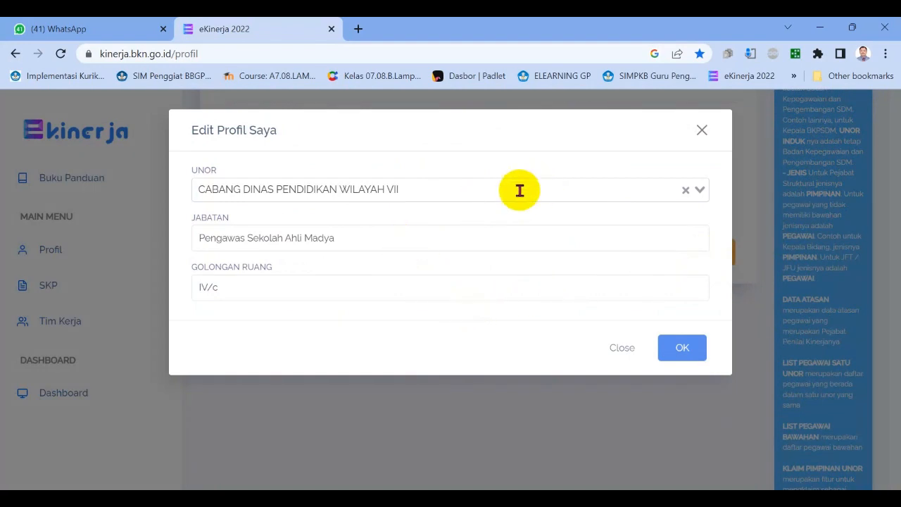
click(704, 190)
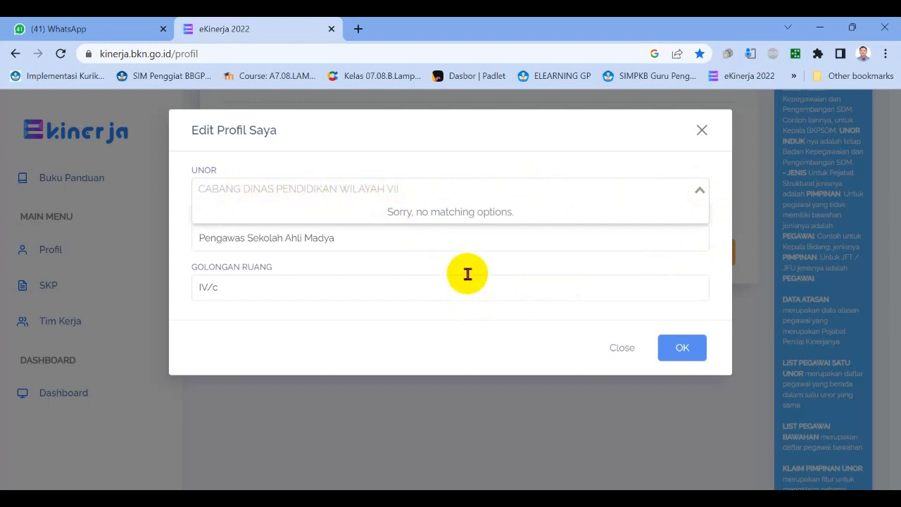
click(513, 267)
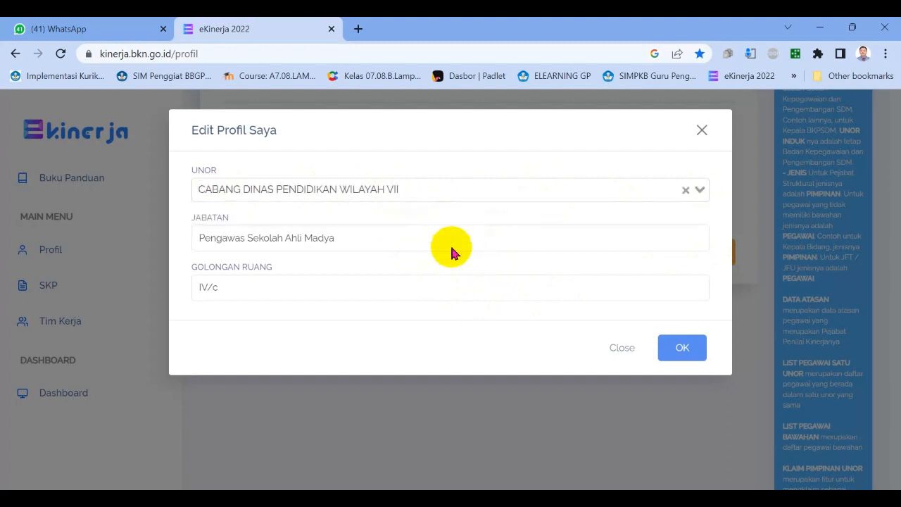
click(689, 350)
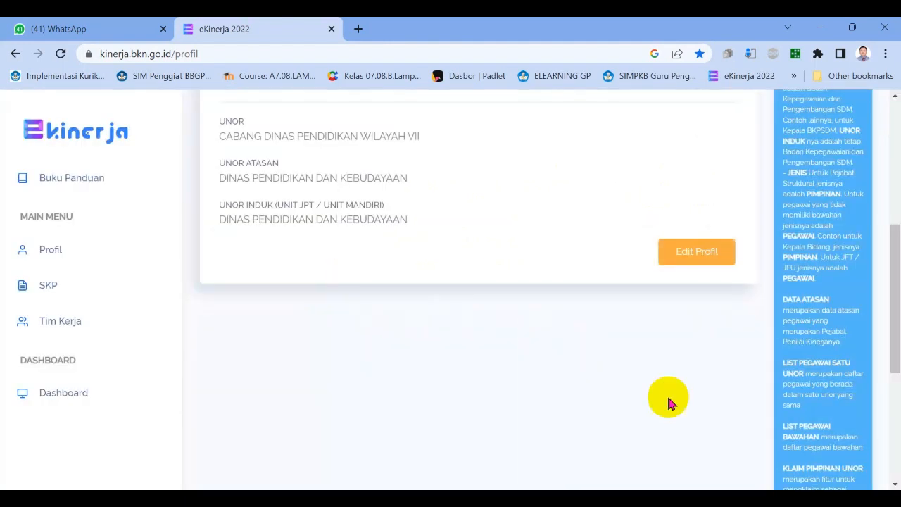
Recheck the supervisor data in the profile and open the SKP list.
scroll(451, 236, up, 5)
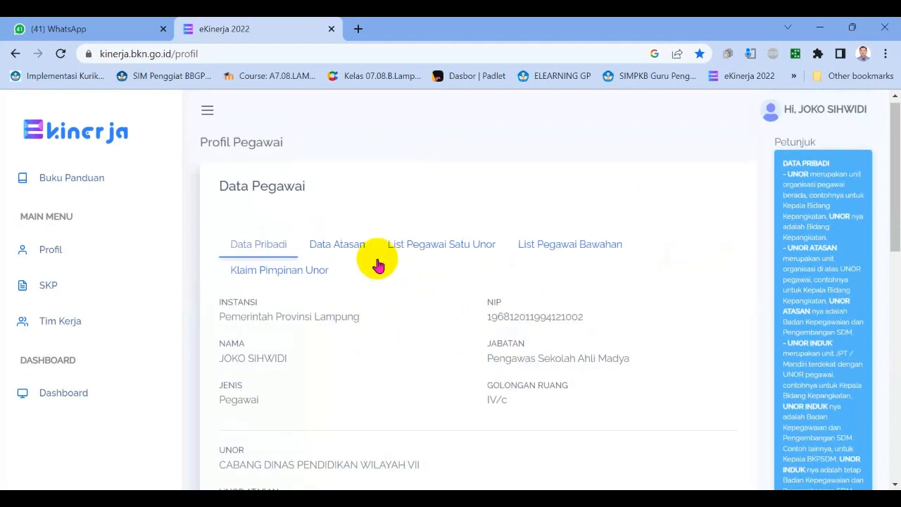
click(348, 252)
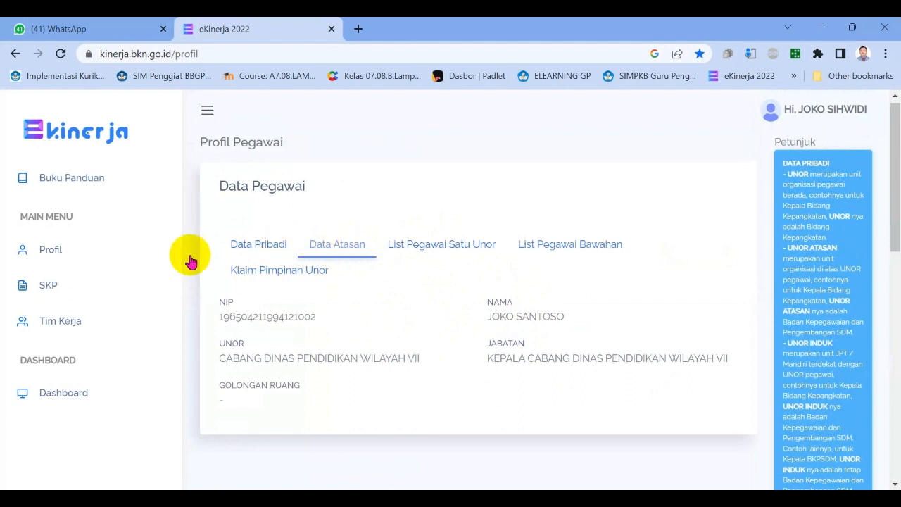
click(48, 294)
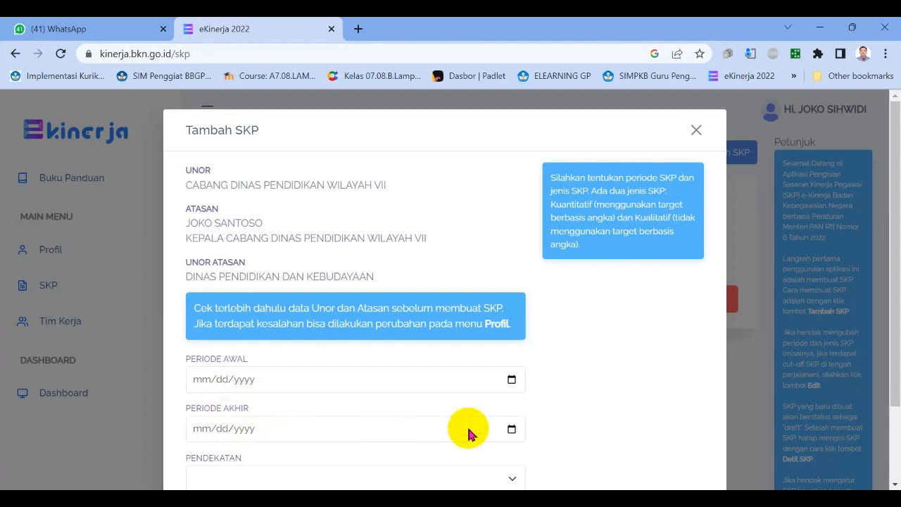
Set Periode Awal to 01/13/2022 in the form for adding a new SKP.
click(511, 380)
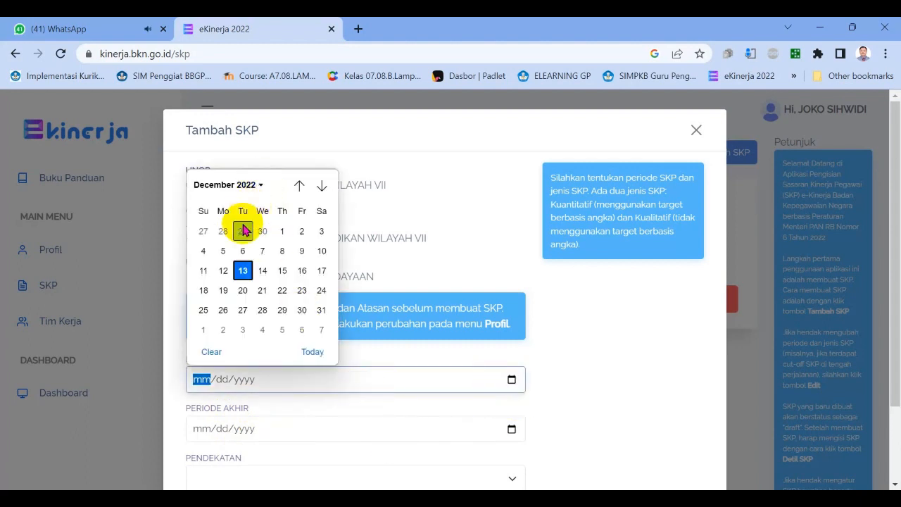
click(260, 186)
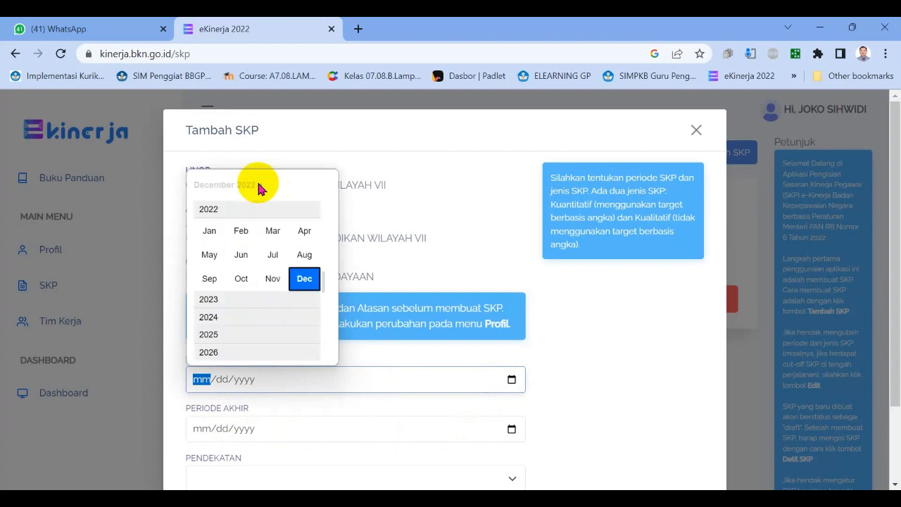
click(211, 238)
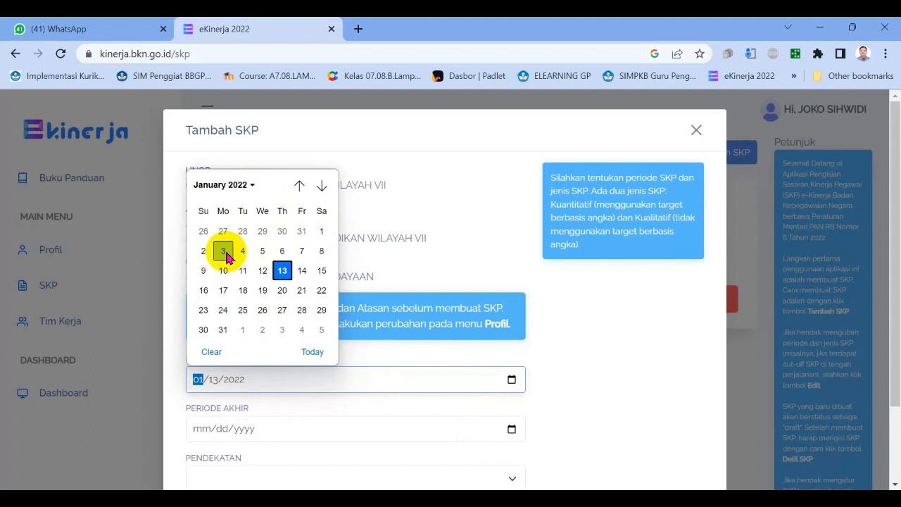
click(623, 384)
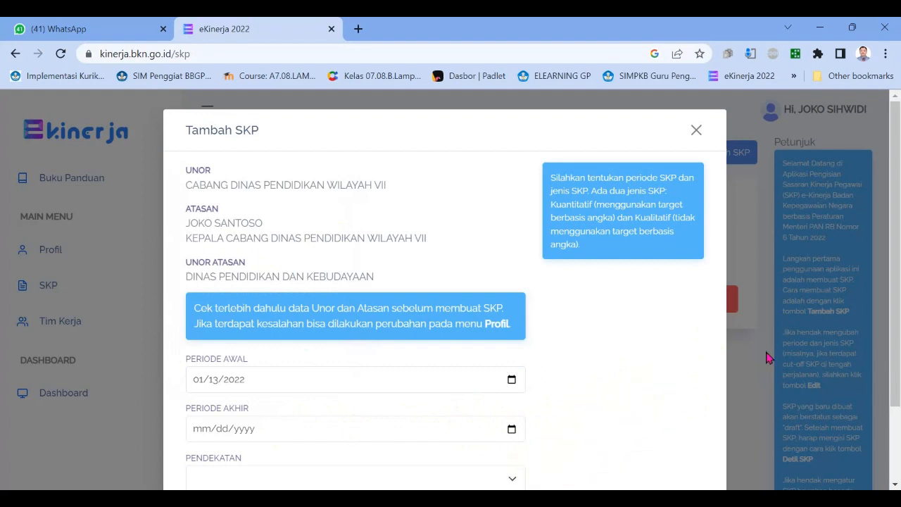
Look through the Pendekatan options Kuantitatif and Kualitatif and close the new SKP form without saving.
drag(897, 310, 898, 384)
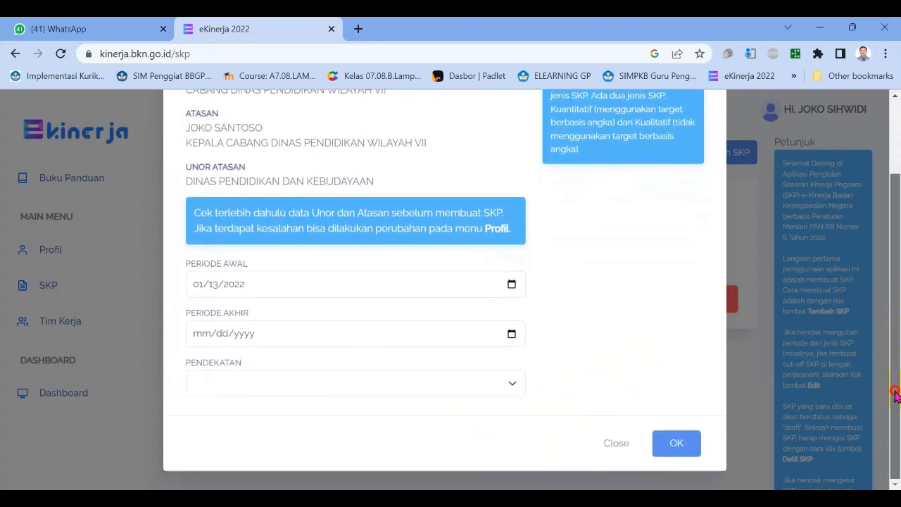
click(513, 384)
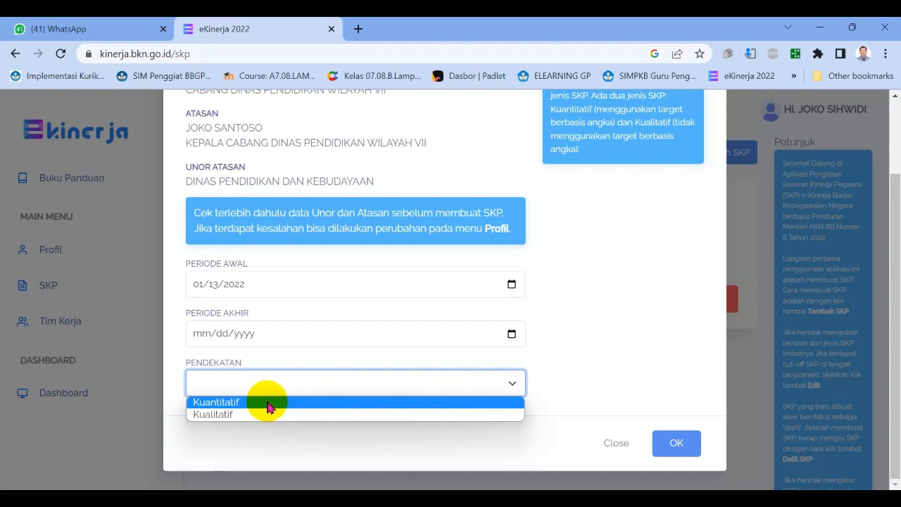
key(Down)
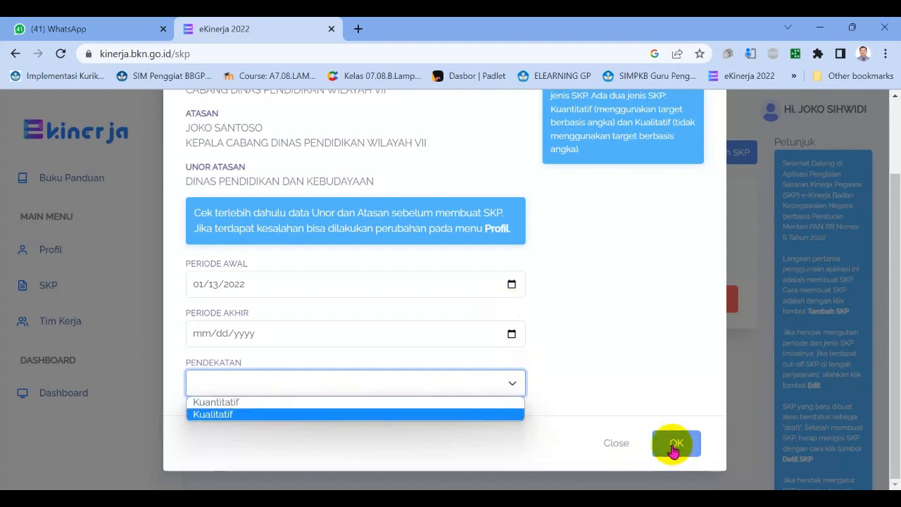
click(613, 440)
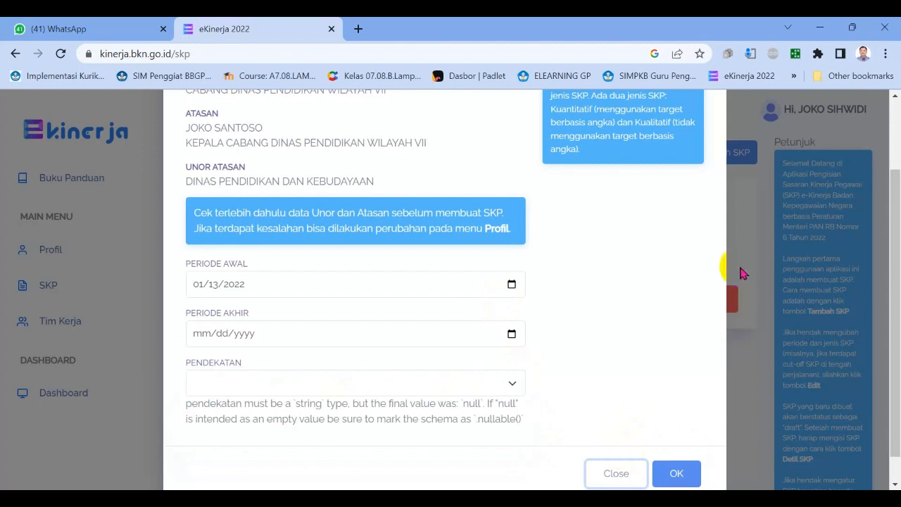
click(47, 248)
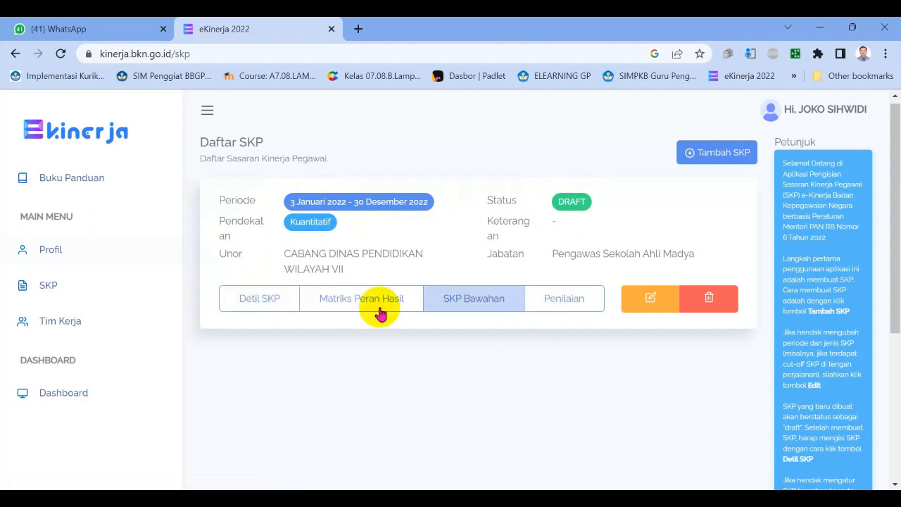
Open the draft SKP's details and start a new RHK of type Utama, linked to the superior's "Laporan pengkoordinasian, pelaksanaan kebijakan dan program" work plan.
click(269, 302)
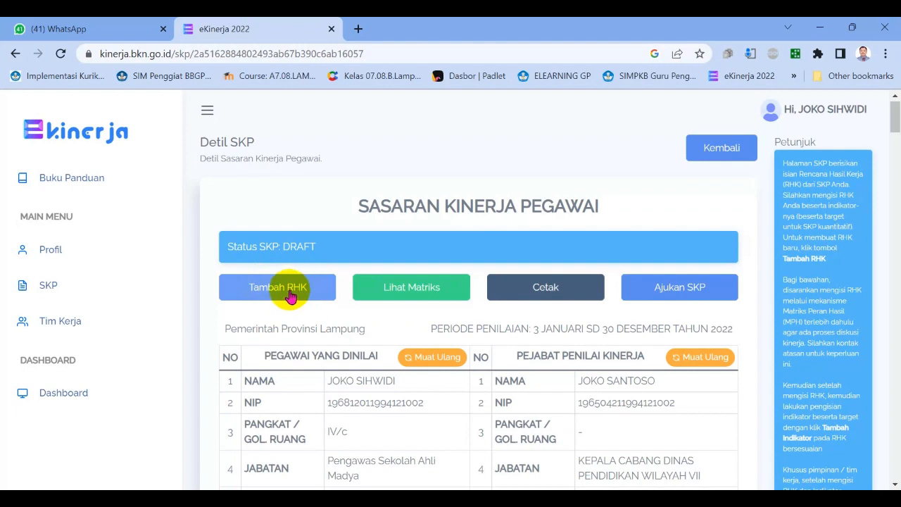
click(294, 292)
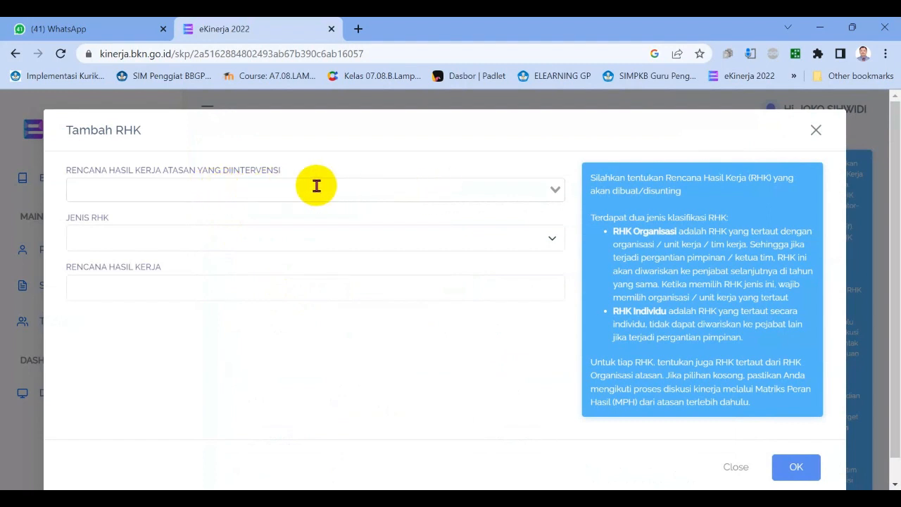
click(554, 190)
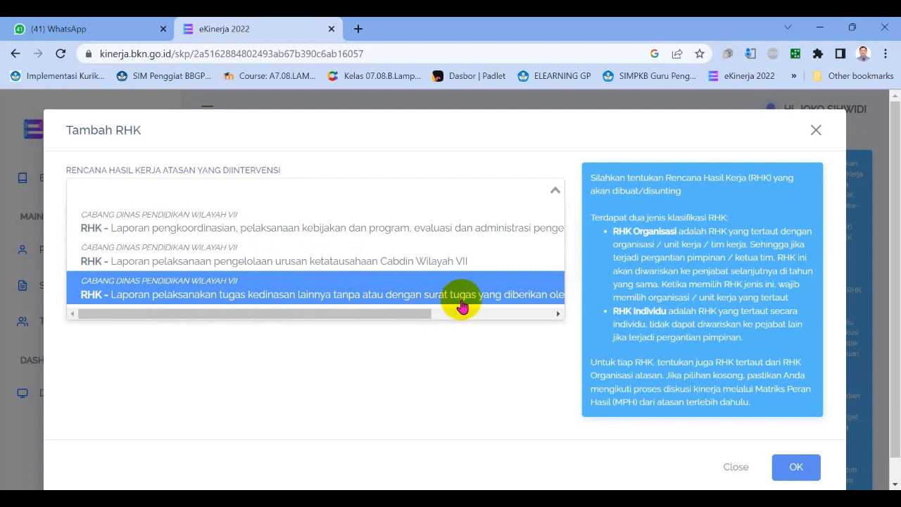
click(189, 234)
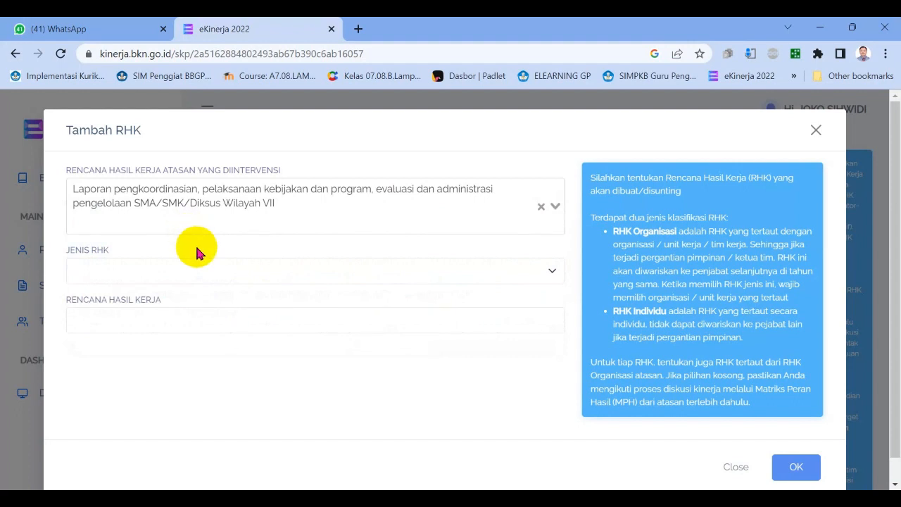
click(552, 274)
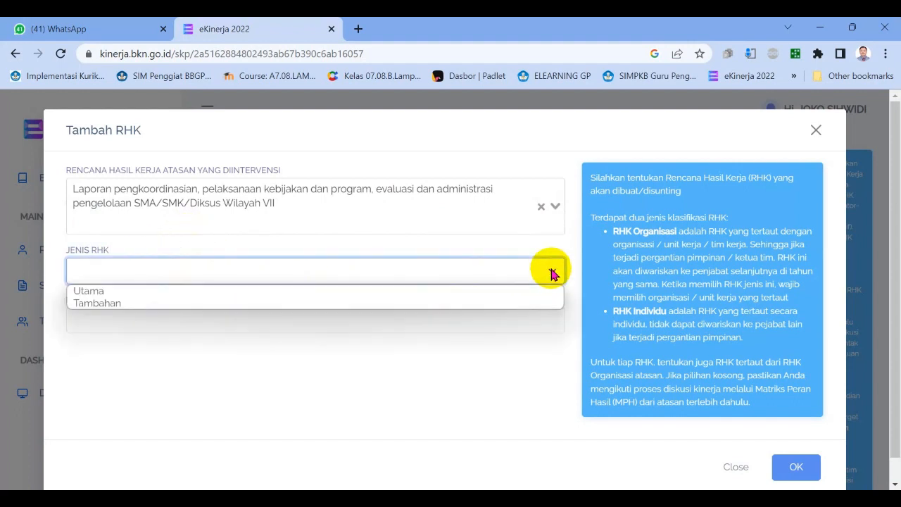
click(135, 294)
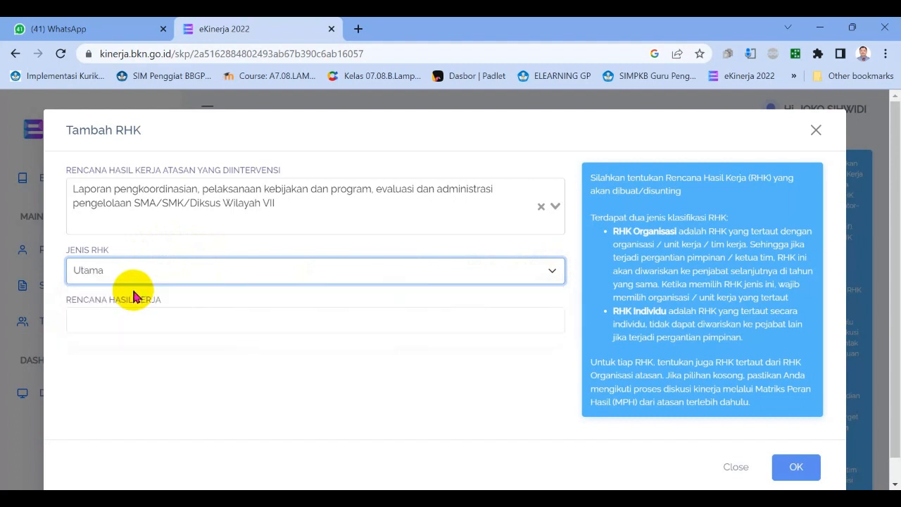
click(148, 310)
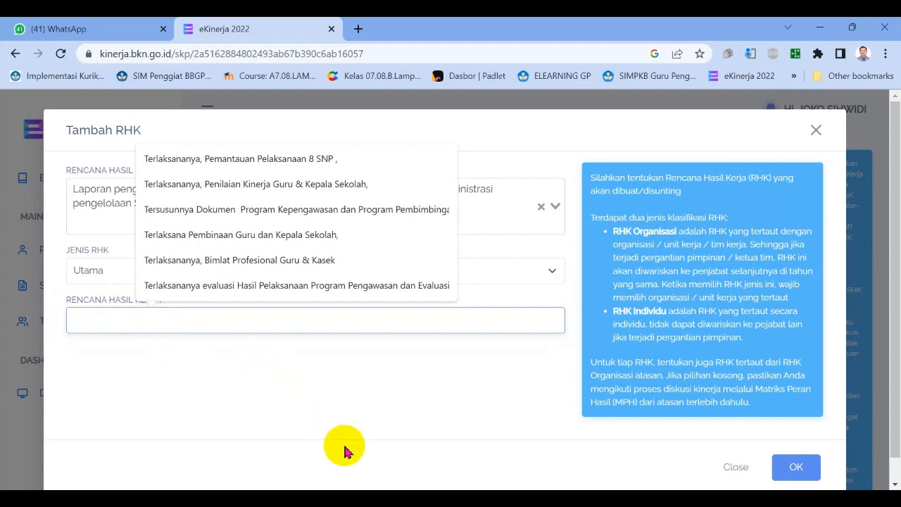
Switch to the Excel workbook MPH_PS-WIL7 - Baru JK and go back to the first columns of the role and results matrix.
mouse_move(627, 498)
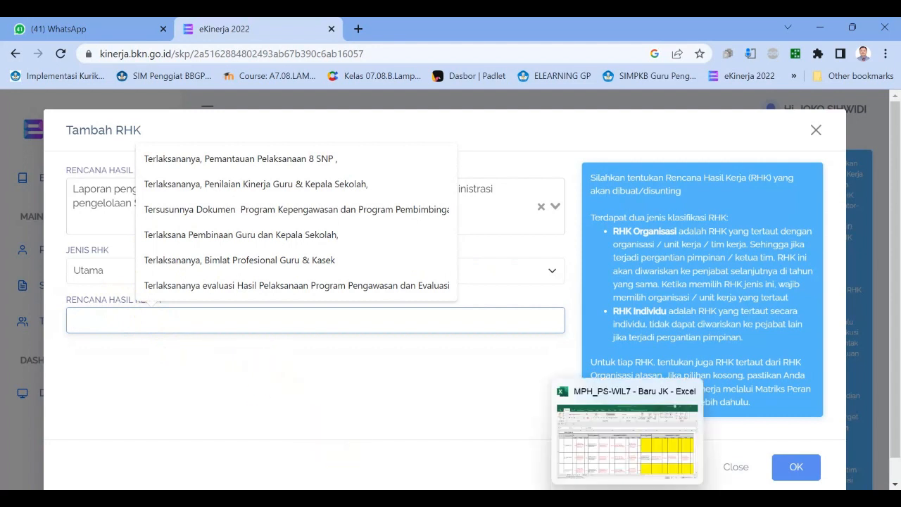
click(627, 436)
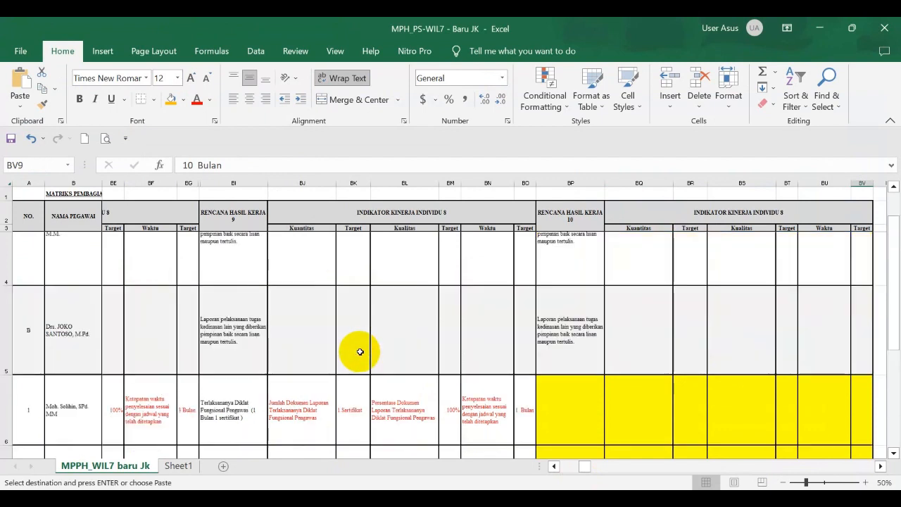
scroll(360, 351, up, 2)
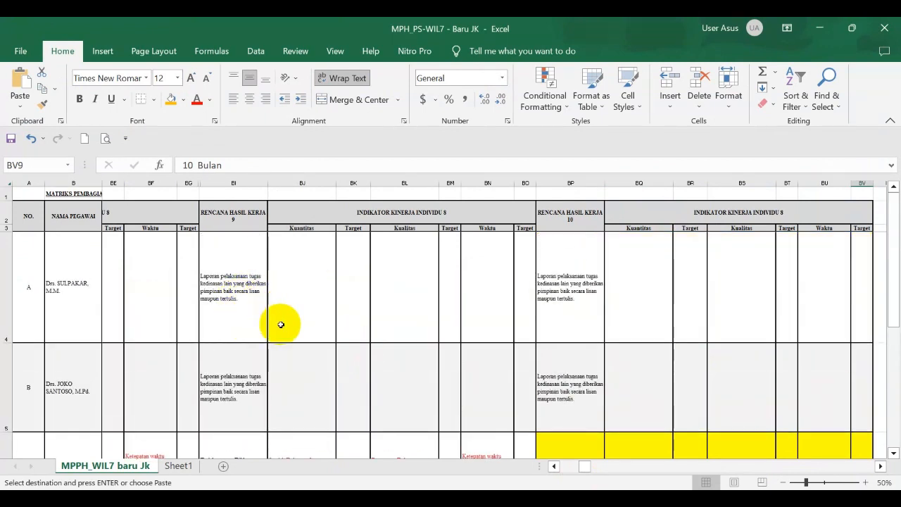
click(244, 277)
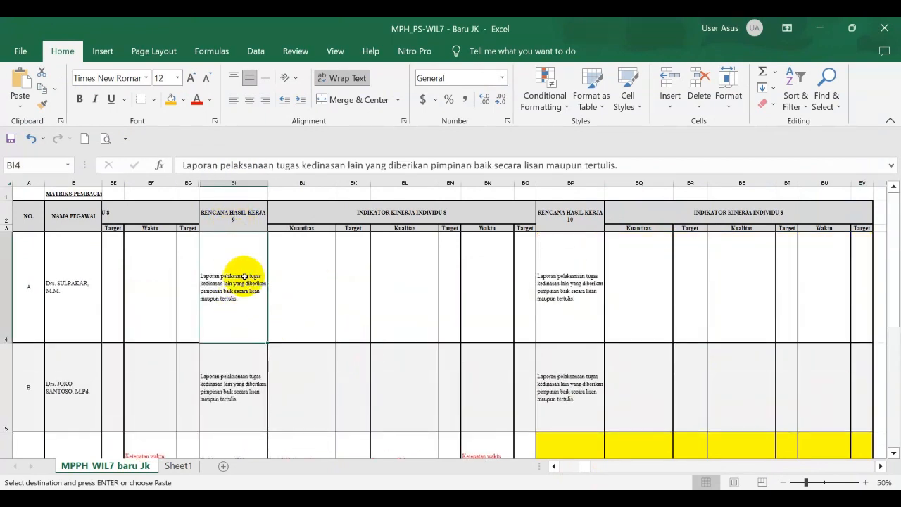
key(Left)
key(Left)
key(Left)
key(Left)
key(Left)
key(Left)
key(Left)
key(Left)
key(Left)
key(Left)
key(Left)
key(Left)
key(Left)
key(Left)
key(Left)
key(Left)
key(Left)
key(Left)
key(Left)
key(Left)
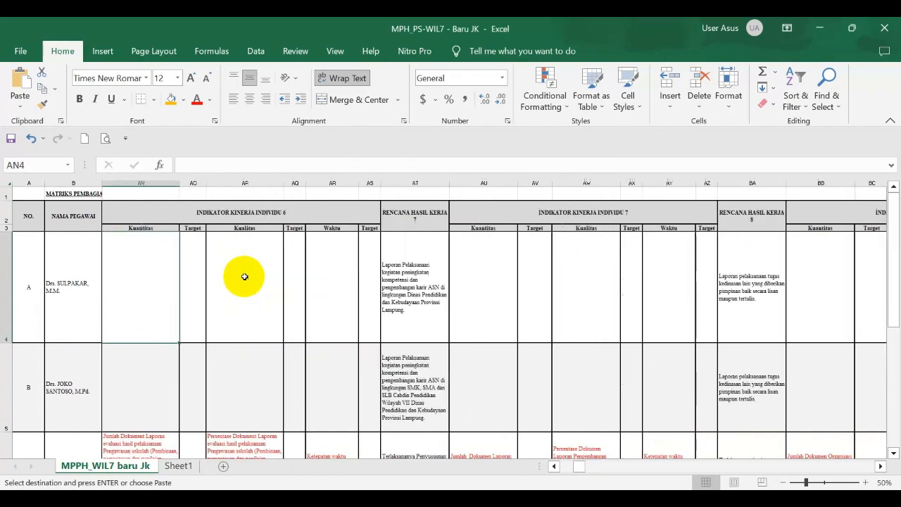
key(Left)
key(Left)
key(Left)
key(Left)
key(Left)
key(Left)
key(Left)
key(Left)
key(Left)
key(Left)
key(Left)
key(Left)
key(Left)
key(Left)
key(Left)
key(Left)
key(Left)
key(Left)
key(Left)
key(Left)
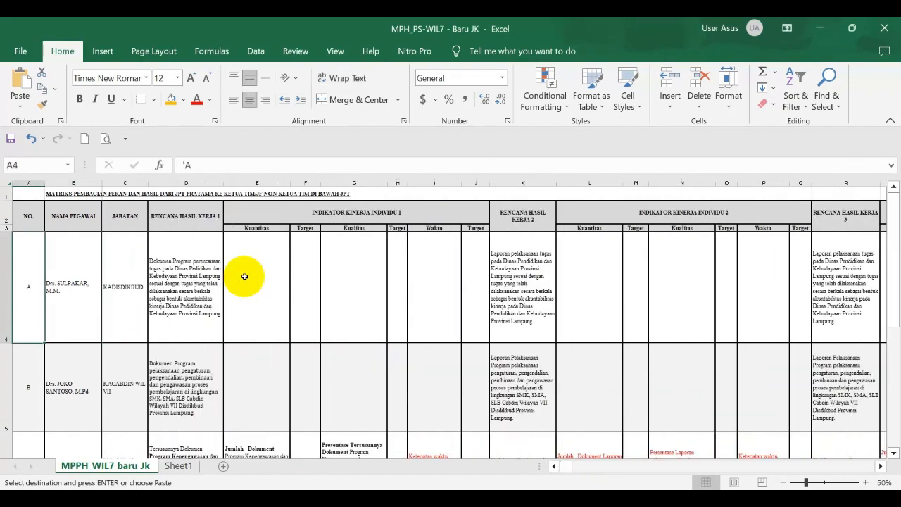
Examine the KACABDIN WIL VII supervisor's row and the first employee rows beneath it in the matrix.
click(78, 406)
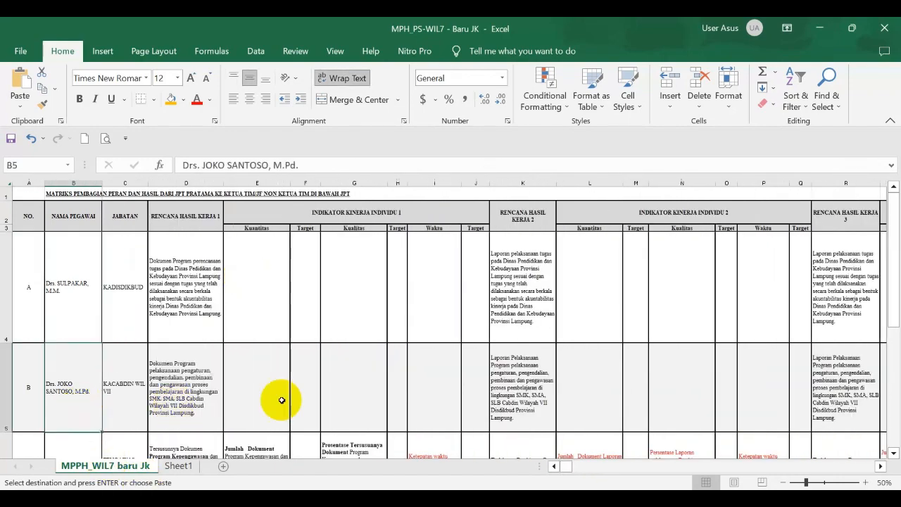
scroll(285, 407, down, 5)
scroll(215, 413, up, 5)
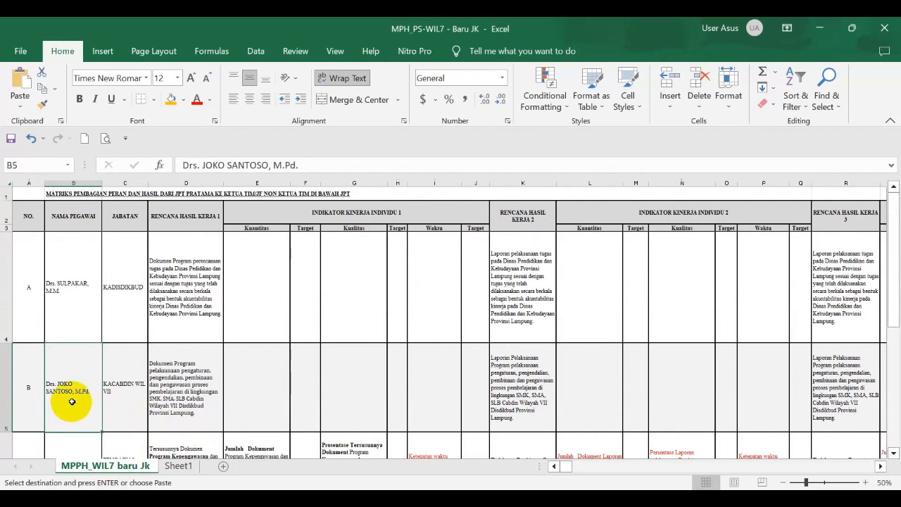
scroll(71, 400, down, 5)
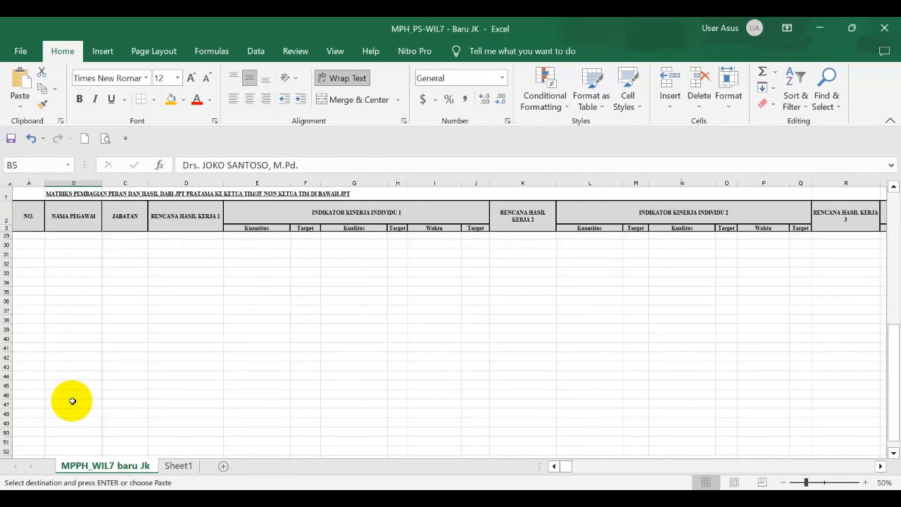
scroll(70, 400, up, 5)
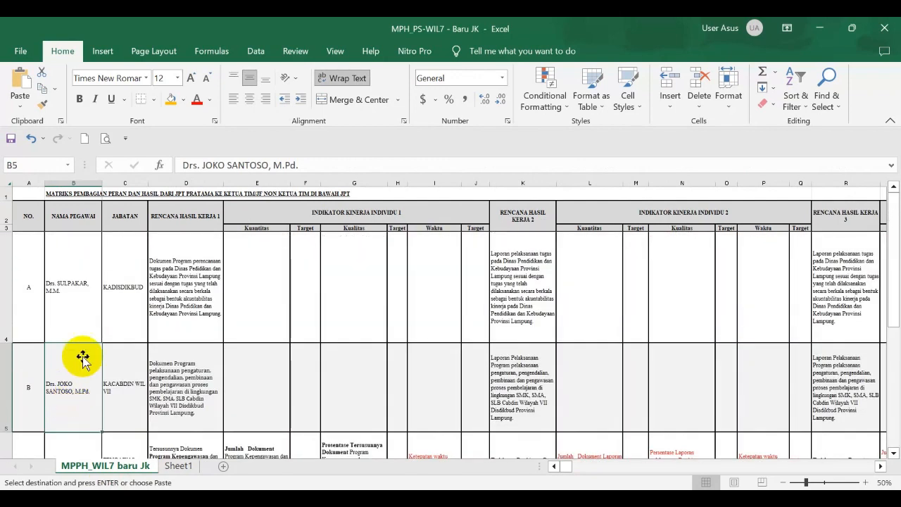
key(Down)
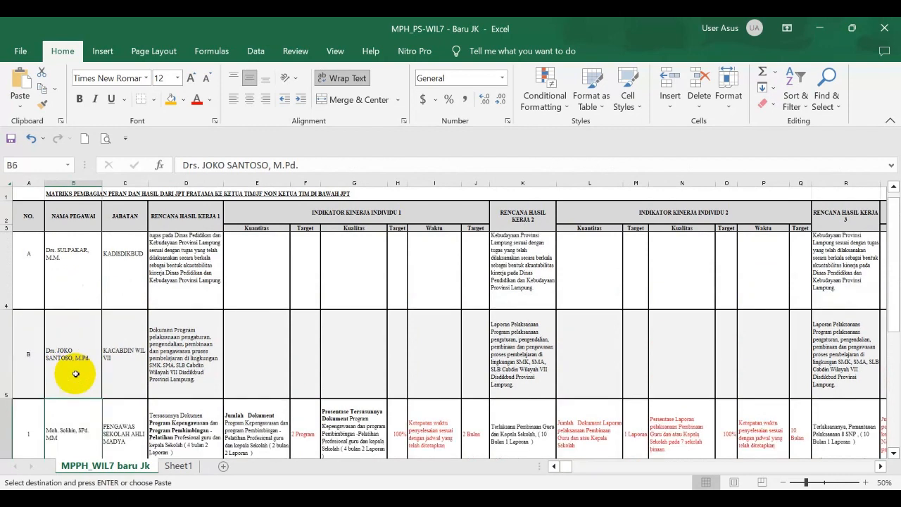
key(Down)
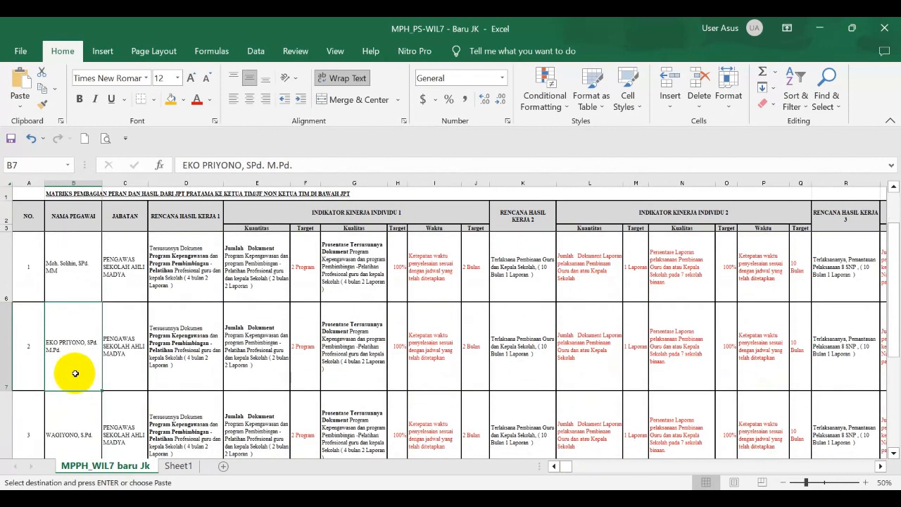
Review the first employee's position and the entries under Rencana Hasil Kerja 1, 2 and 3.
click(130, 286)
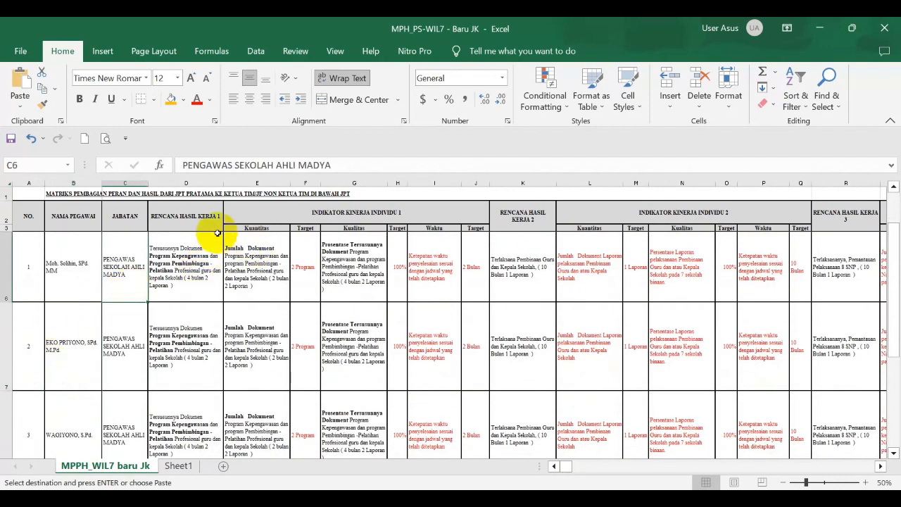
click(199, 216)
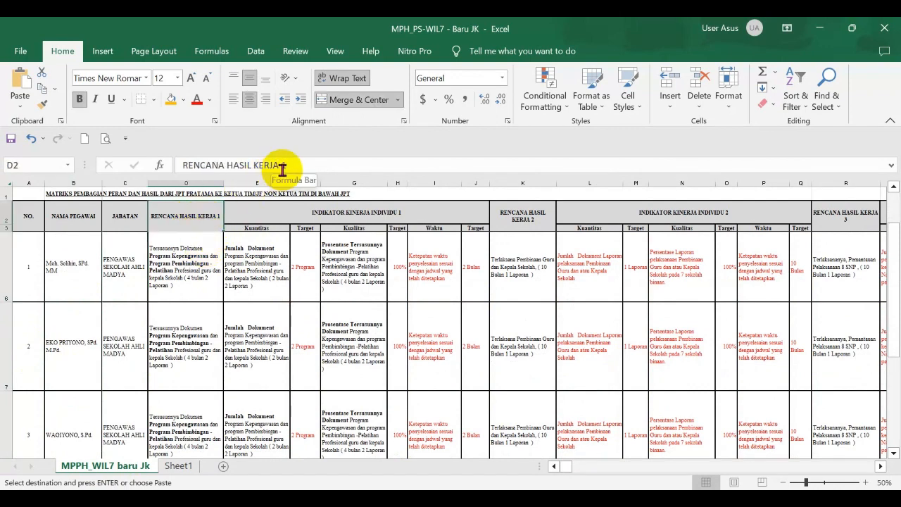
click(178, 263)
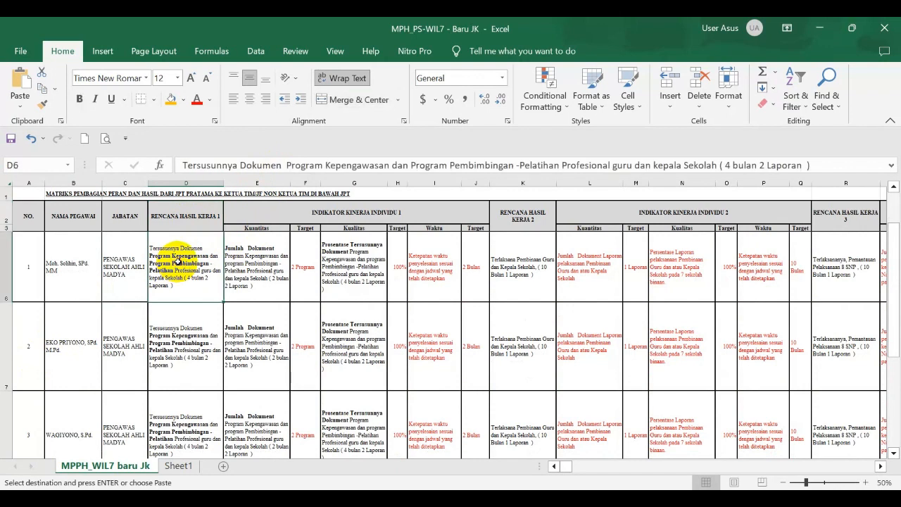
click(512, 273)
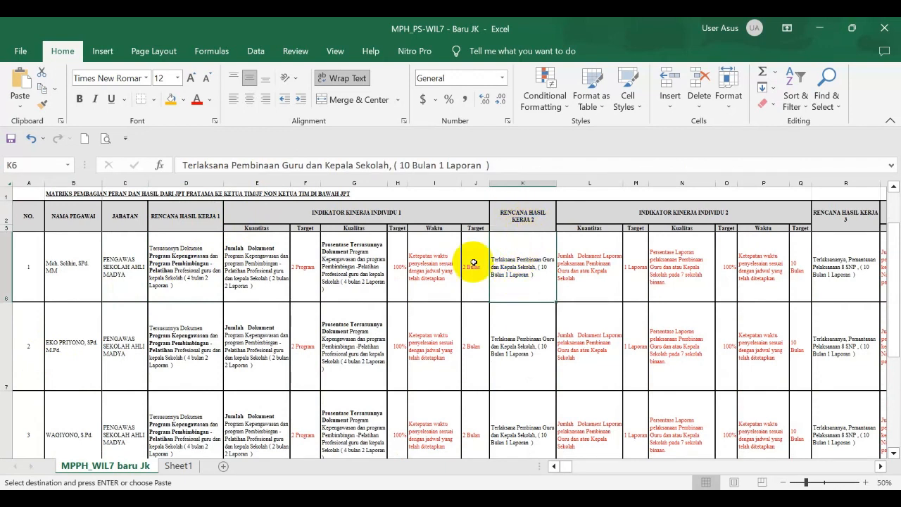
click(847, 260)
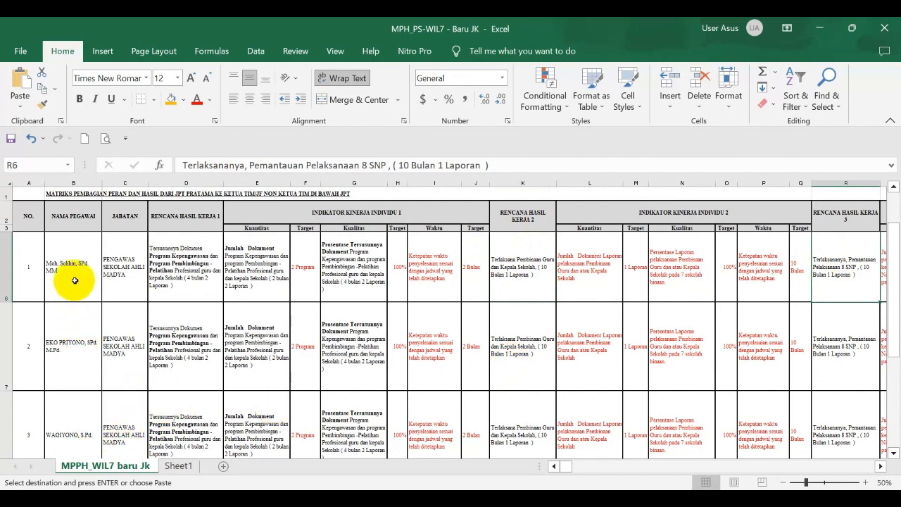
Look through the remaining school supervisors' rows in the matrix and return to the KACABDIN WIL VII row.
click(72, 344)
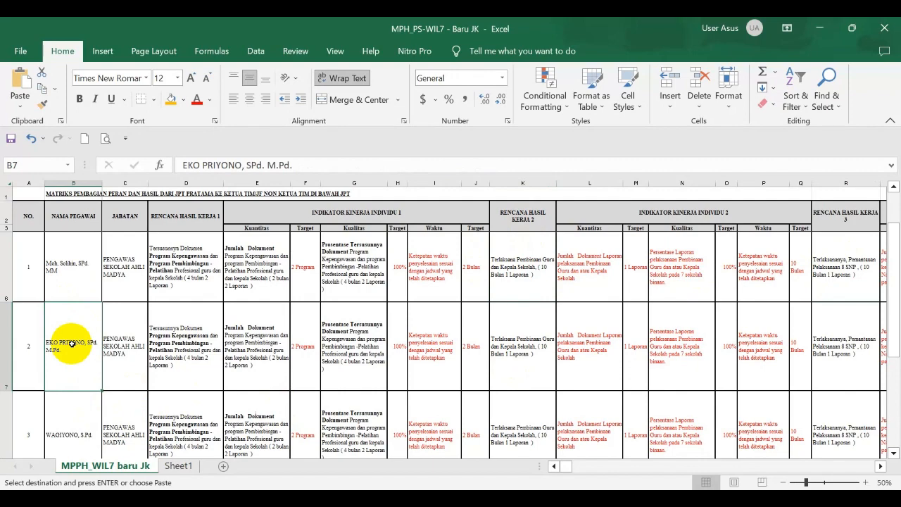
key(Down)
key(Down)
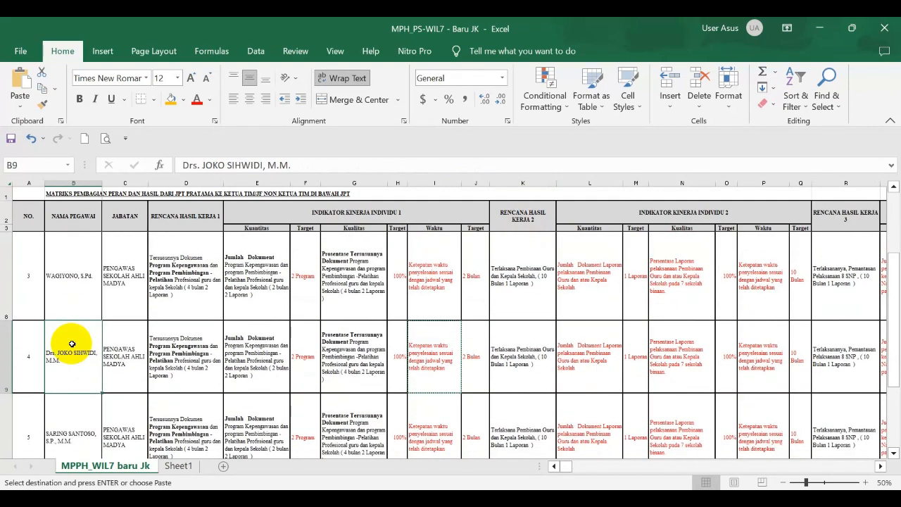
key(Down)
key(Down)
key(Down)
key(Down)
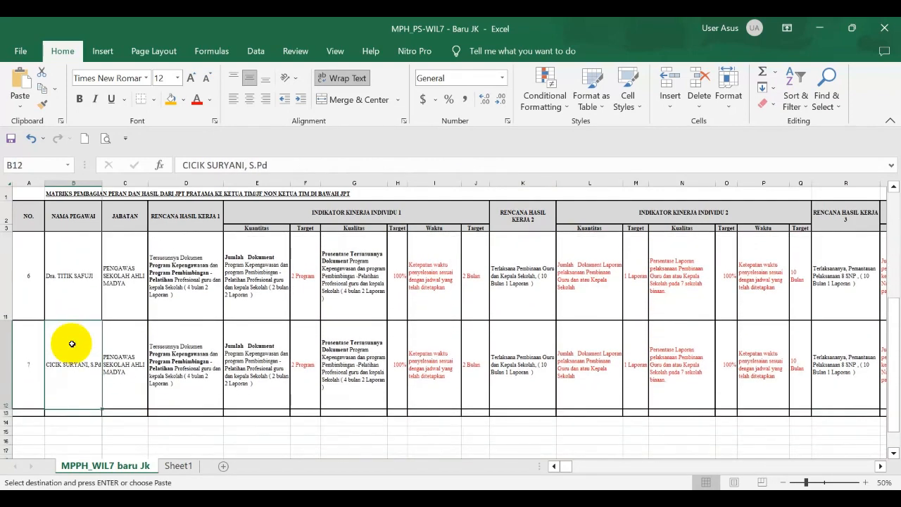
key(Up)
key(Up)
key(Up)
key(Up)
key(Up)
key(Up)
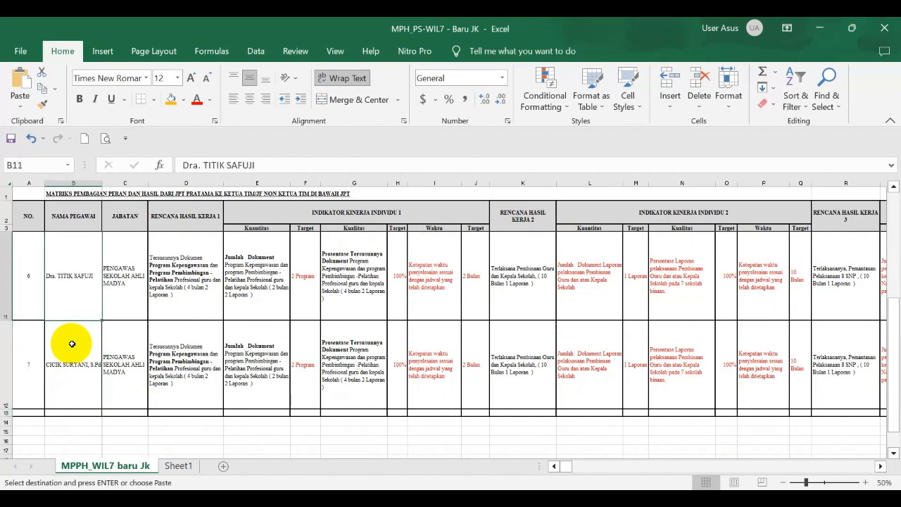
key(Up)
key(Up)
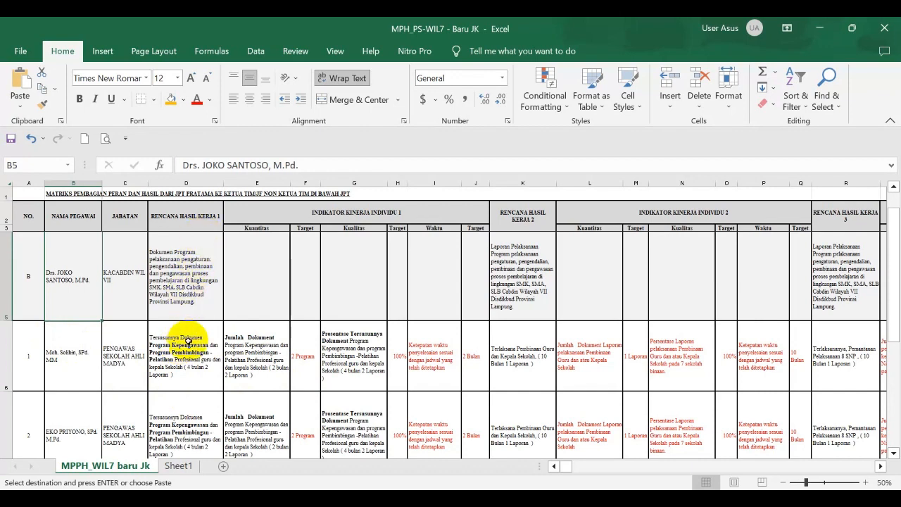
Copy the first employee's Rencana Hasil Kerja 1 text from cell D6 into the Rencana Hasil Kerja field of the new RHK in eKinerja.
click(185, 347)
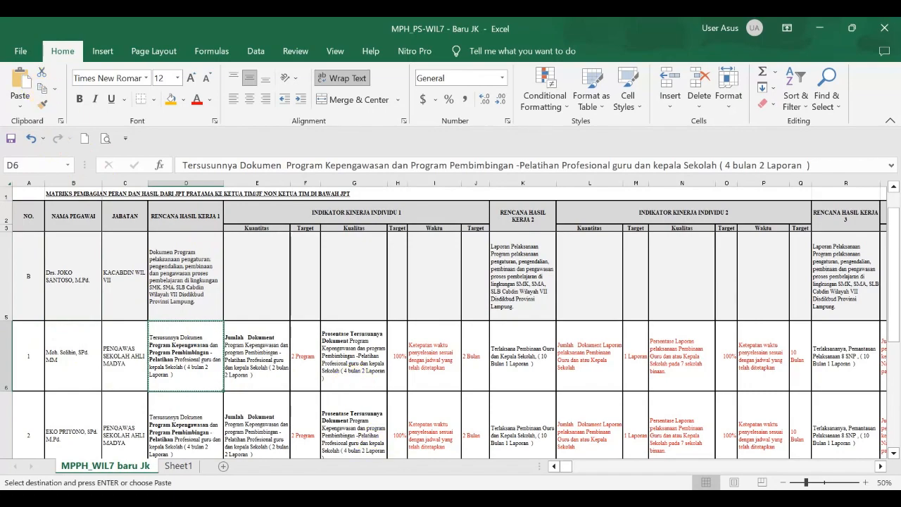
key(alt+Tab)
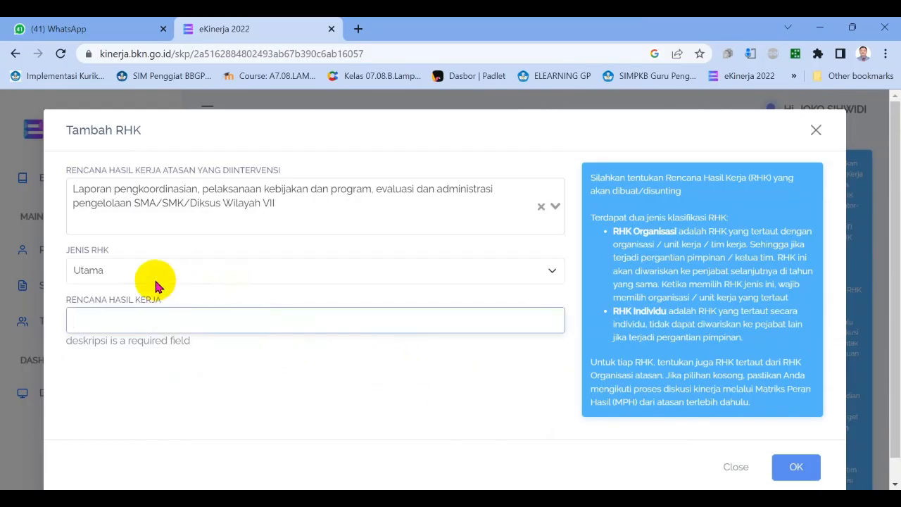
click(118, 315)
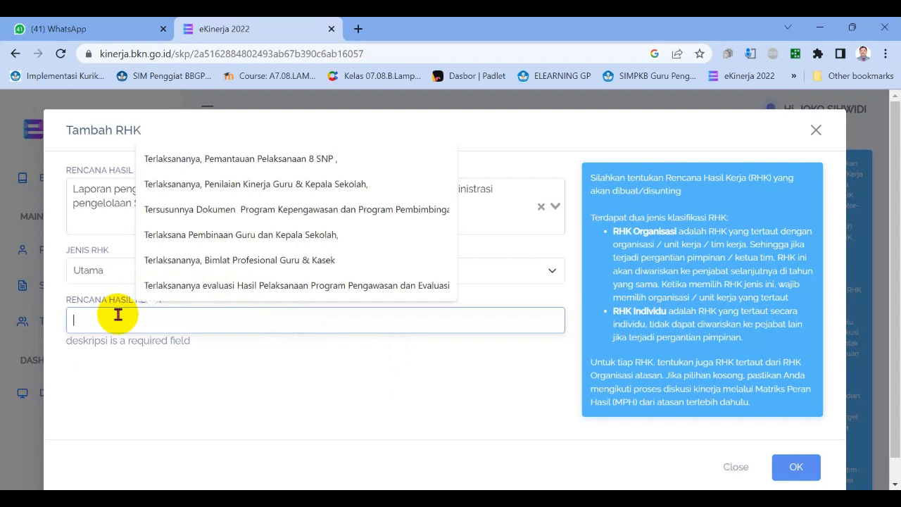
key(ctrl+v)
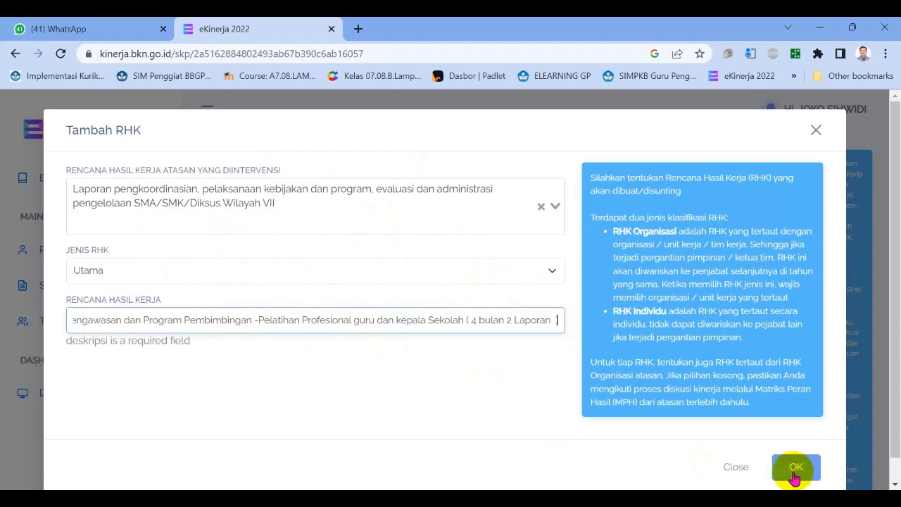
Close the new RHK form without saving and examine the existing entries in the HASIL KERJA table.
click(736, 467)
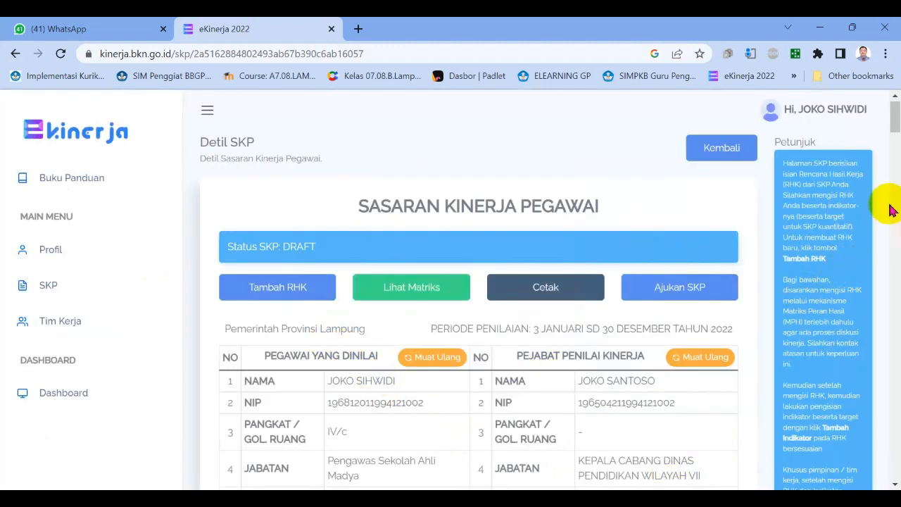
drag(896, 126, 897, 150)
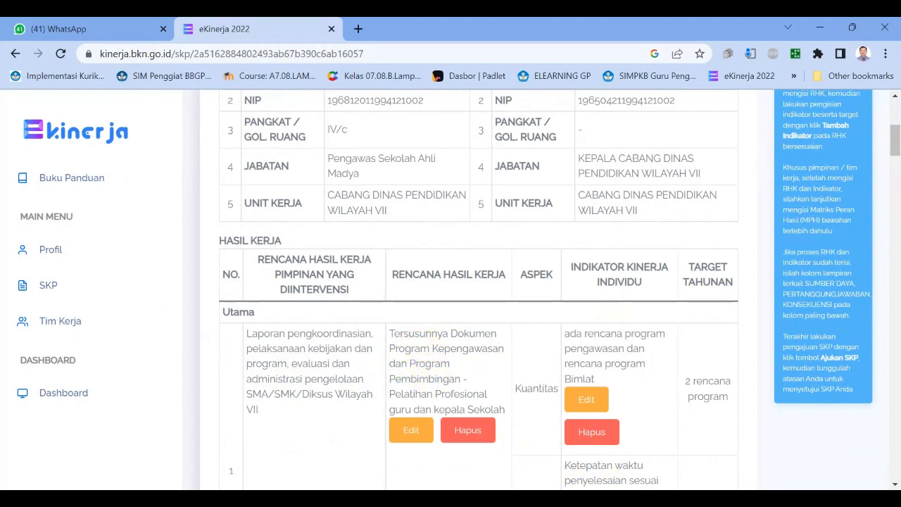
Start a new indicator for the first RHK in the HASIL KERJA table with the aspect Kualitas.
key(alt+Tab)
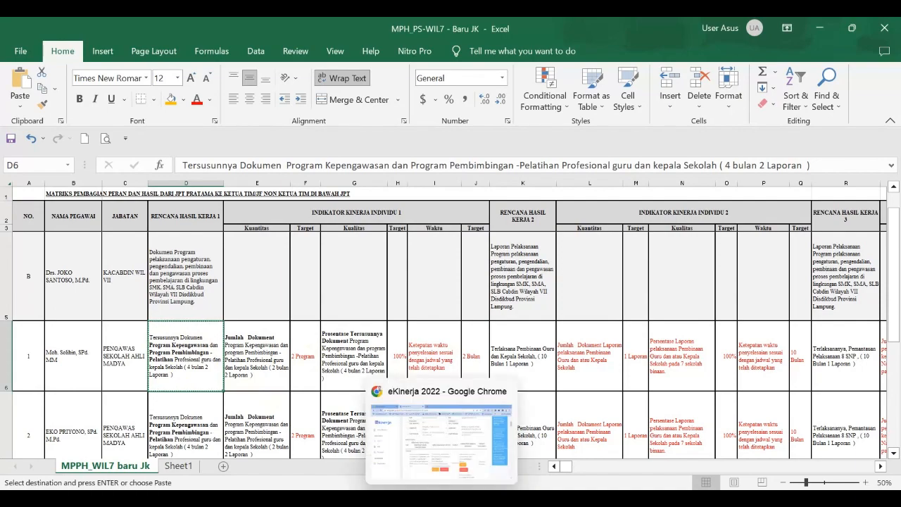
click(441, 500)
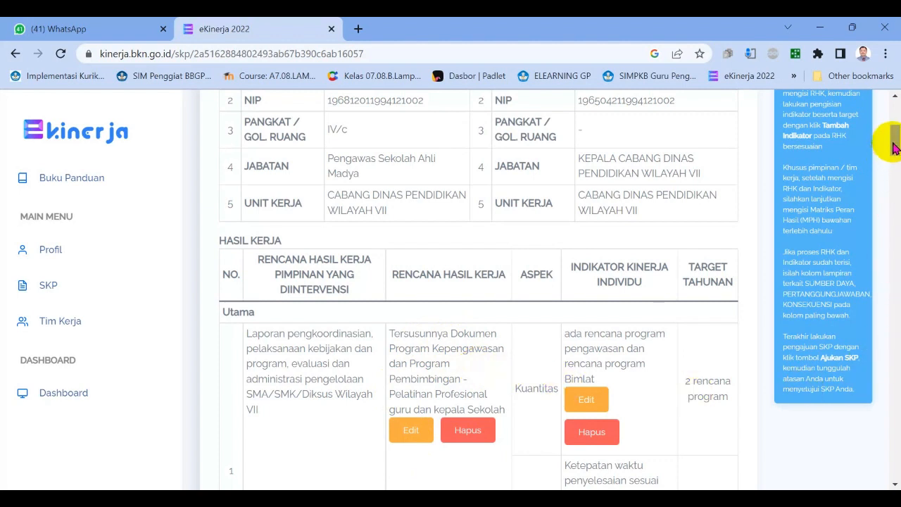
scroll(894, 148, down, 2)
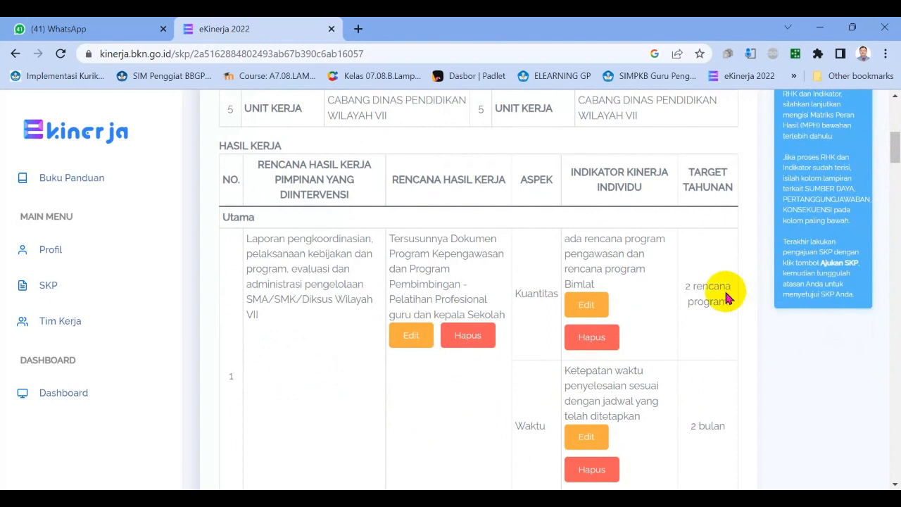
click(601, 314)
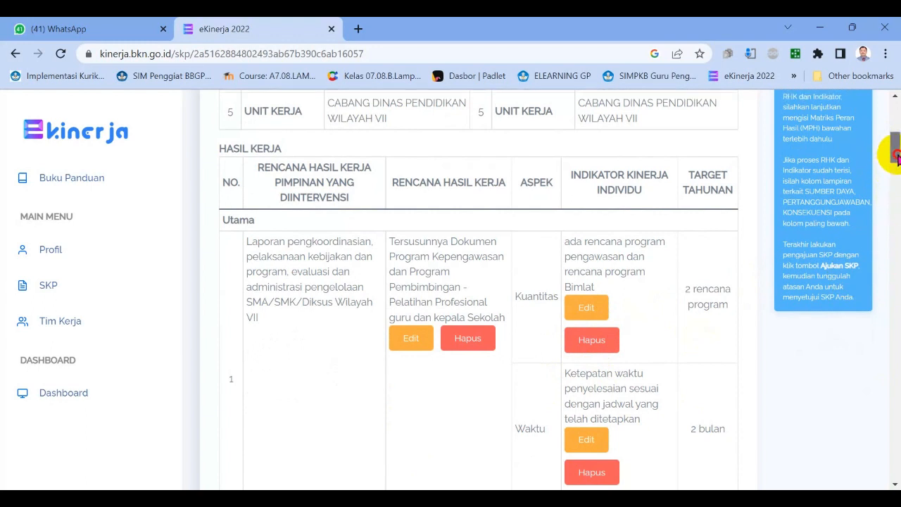
scroll(894, 152, down, 1)
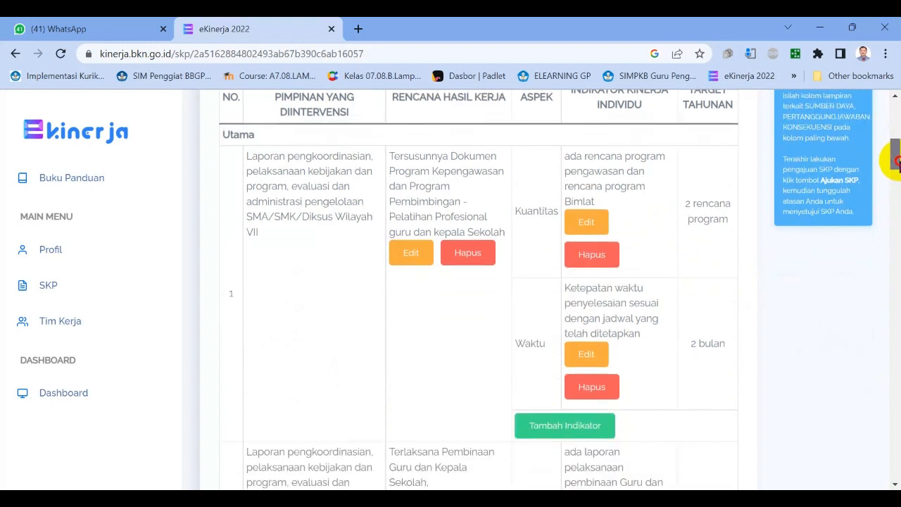
click(560, 429)
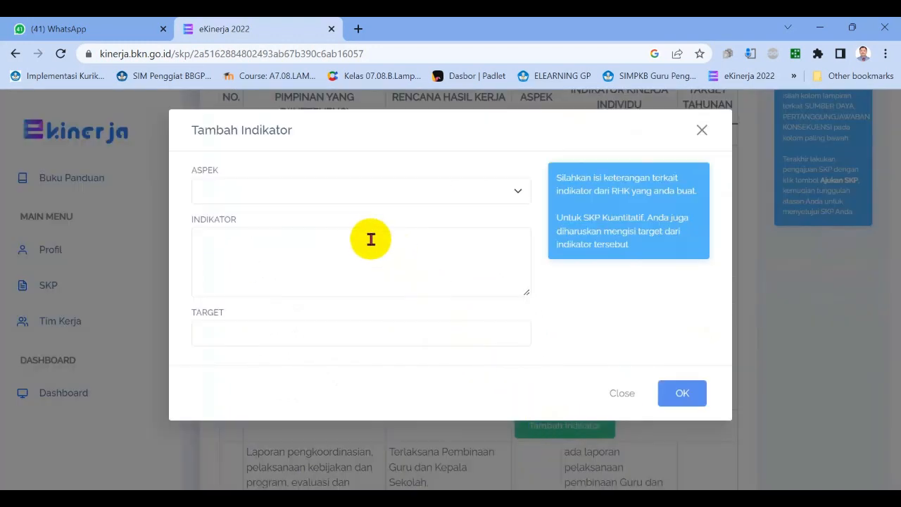
click(519, 191)
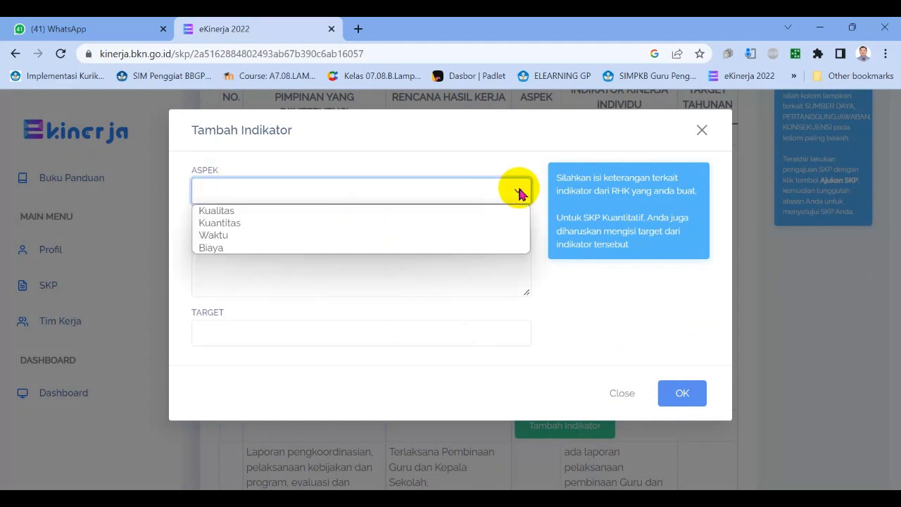
click(317, 211)
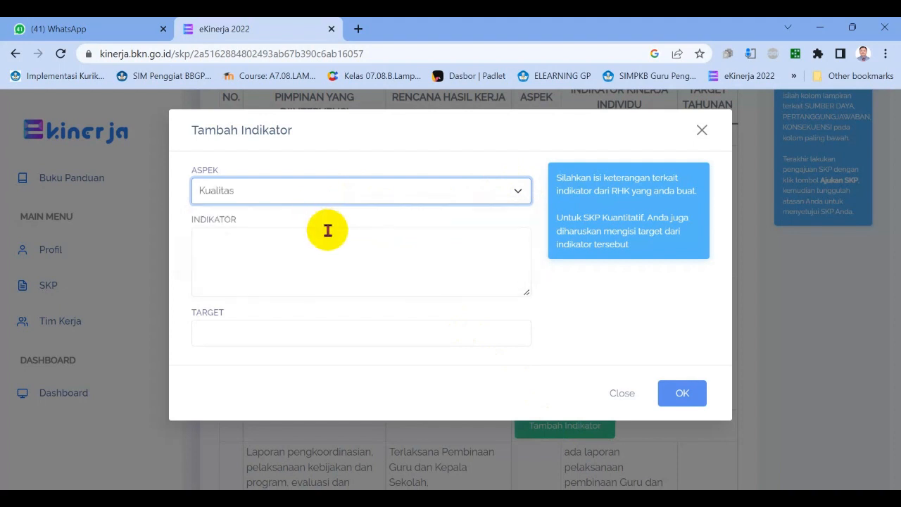
click(322, 236)
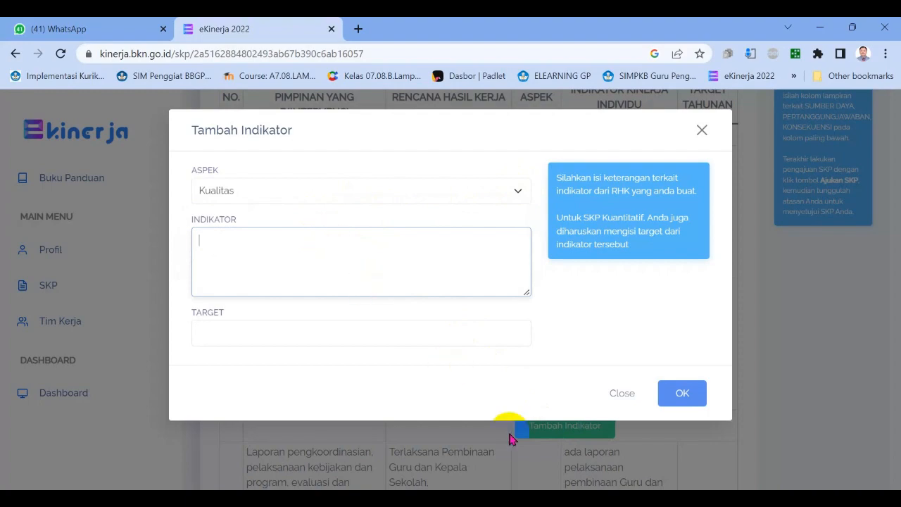
Copy the first employee's Kuantitas text from cell E6 into the new indicator's description and set its aspect to Kuantitas.
click(626, 498)
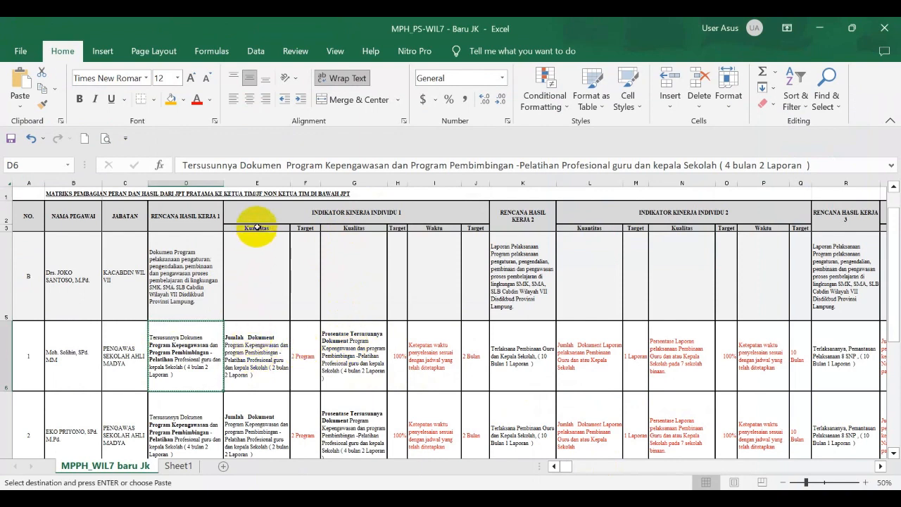
click(251, 347)
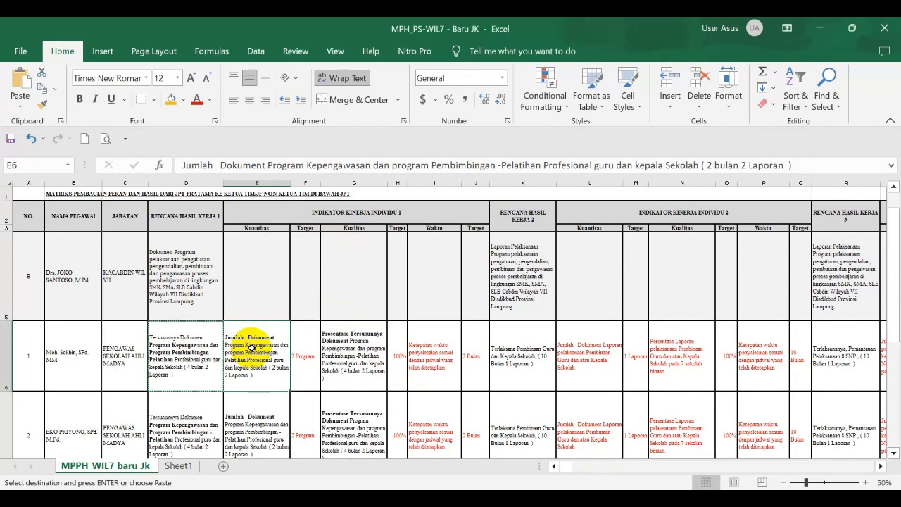
key(ctrl+c)
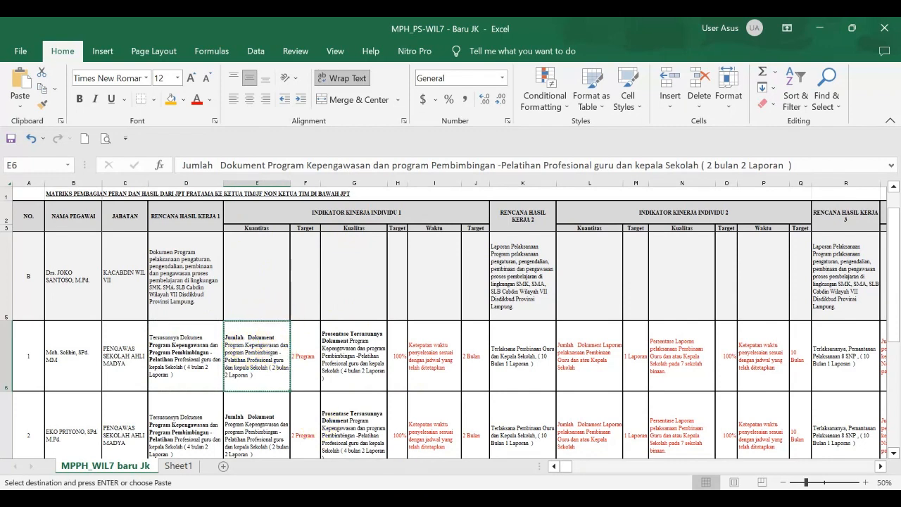
key(alt+Tab)
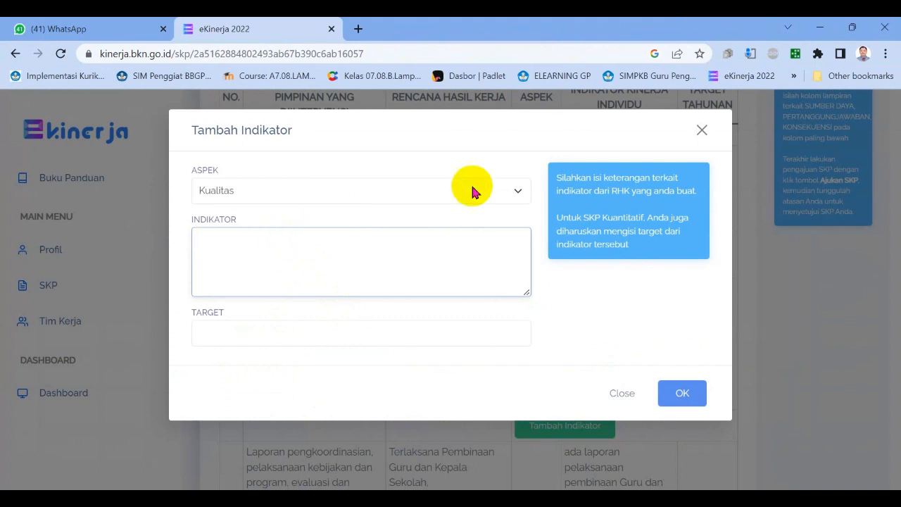
click(520, 189)
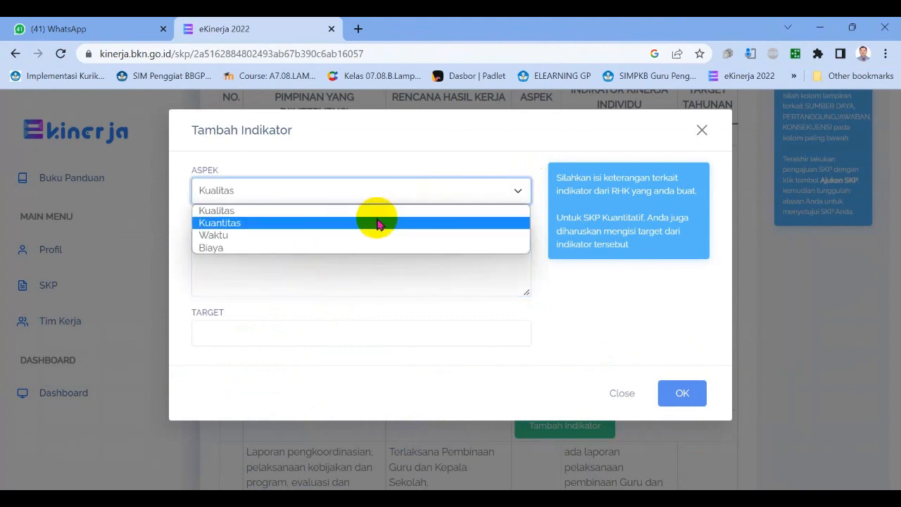
click(376, 223)
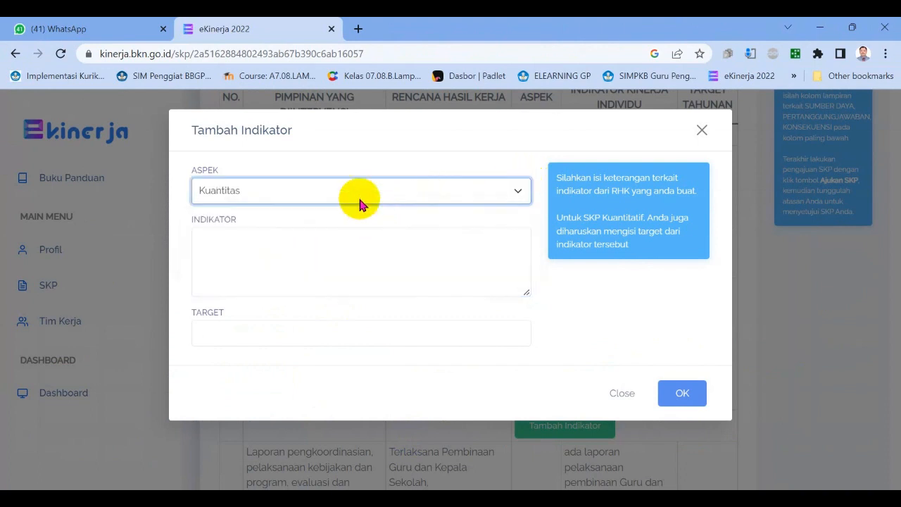
click(272, 233)
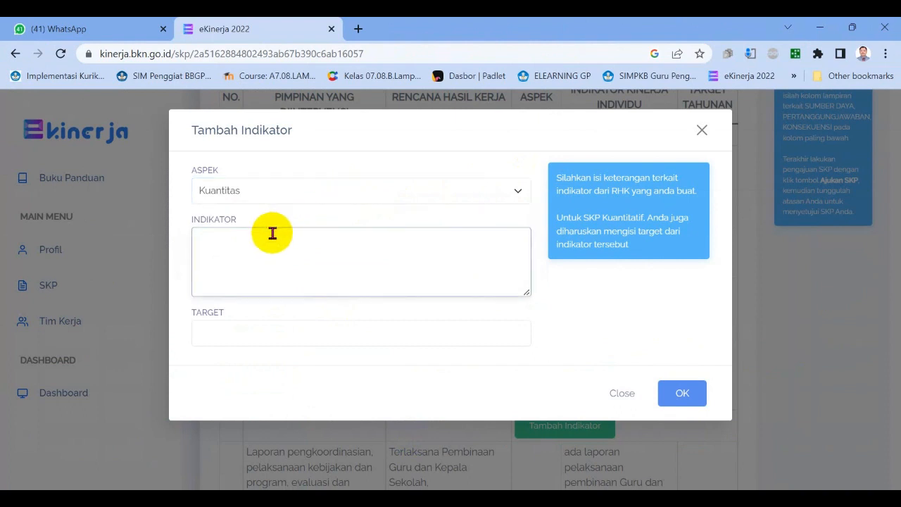
key(ctrl+v)
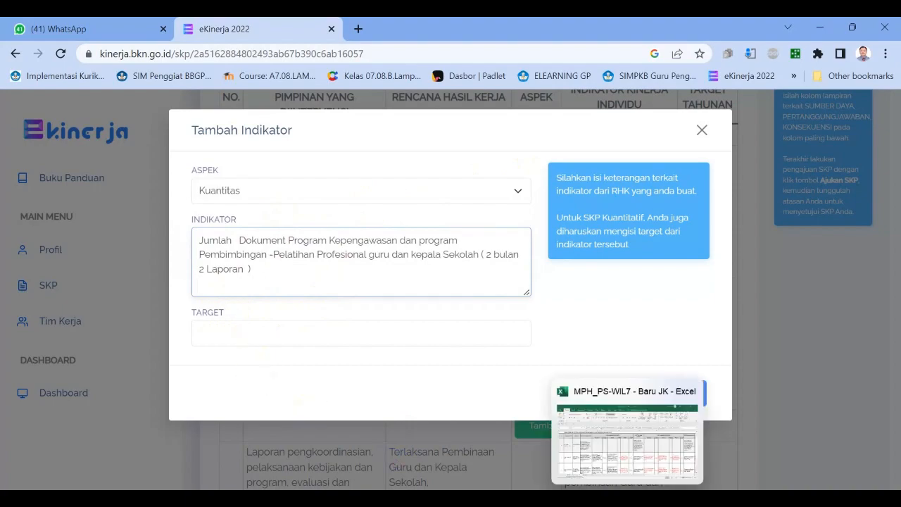
Set the Kuantitas indicator's target to "2 program" from cell F6 of the matrix and close the form without saving.
click(628, 501)
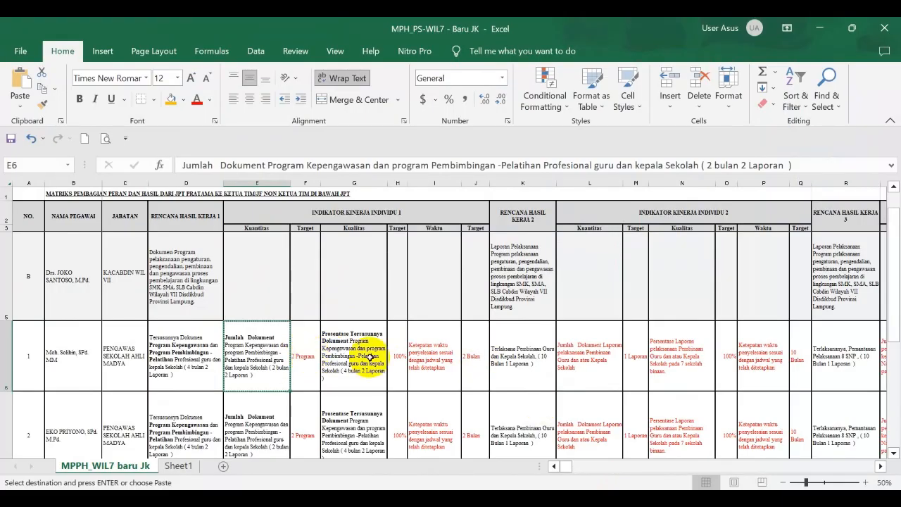
click(304, 363)
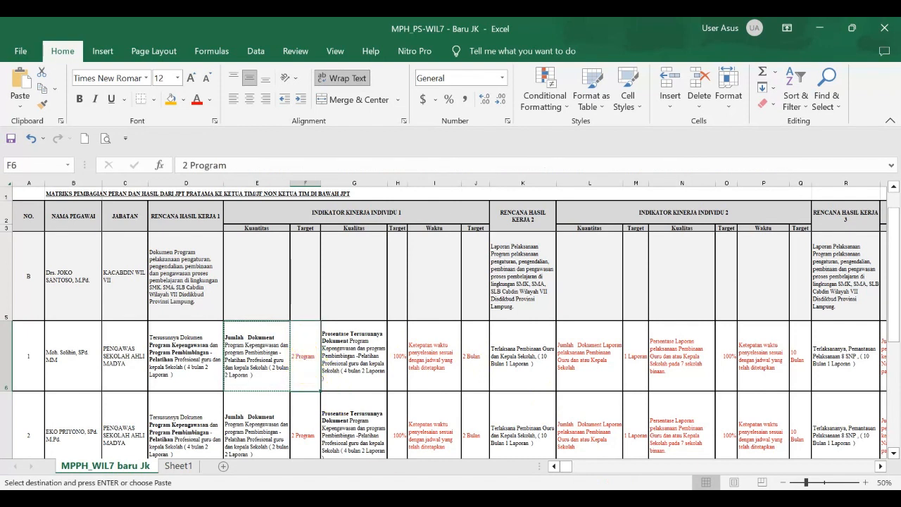
click(419, 450)
key(ctrl+v)
click(268, 333)
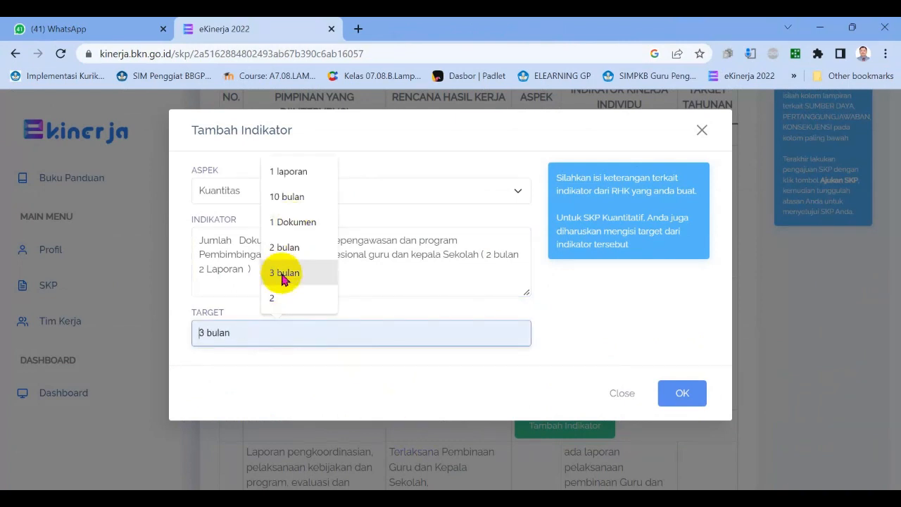
text(2 prog)
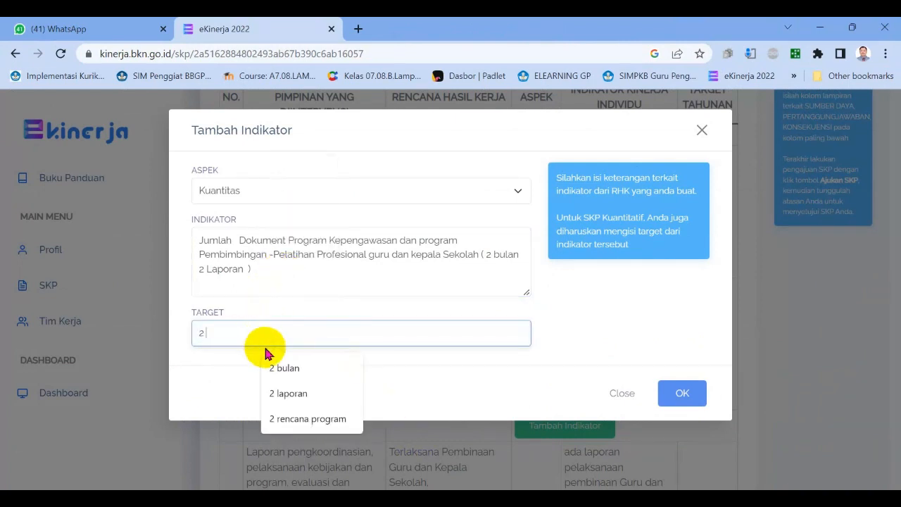
text(ram)
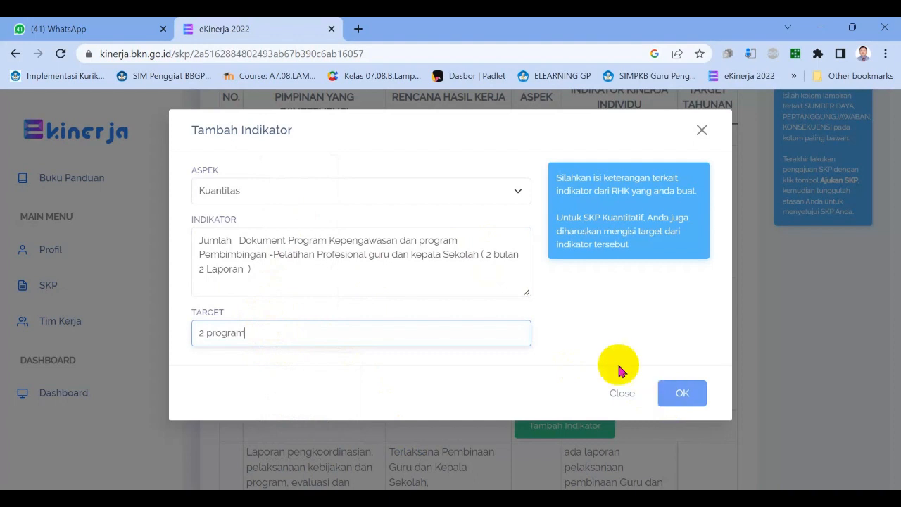
click(631, 394)
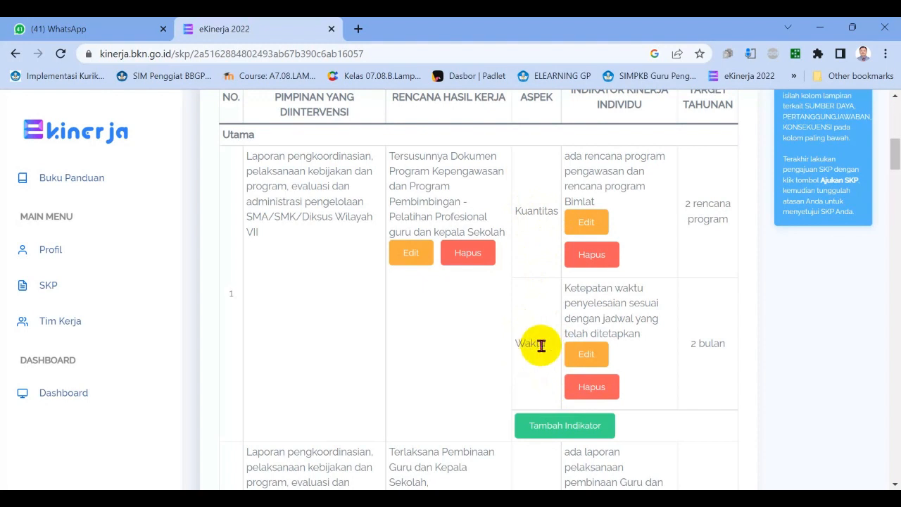
Start another indicator for the first RHK with the aspect Waktu and copy the text of cell I6 into its description.
click(559, 428)
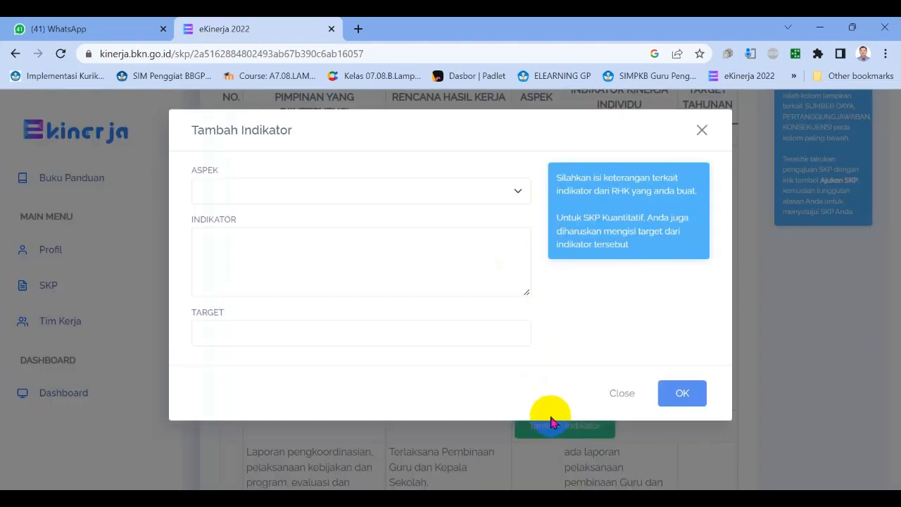
click(271, 194)
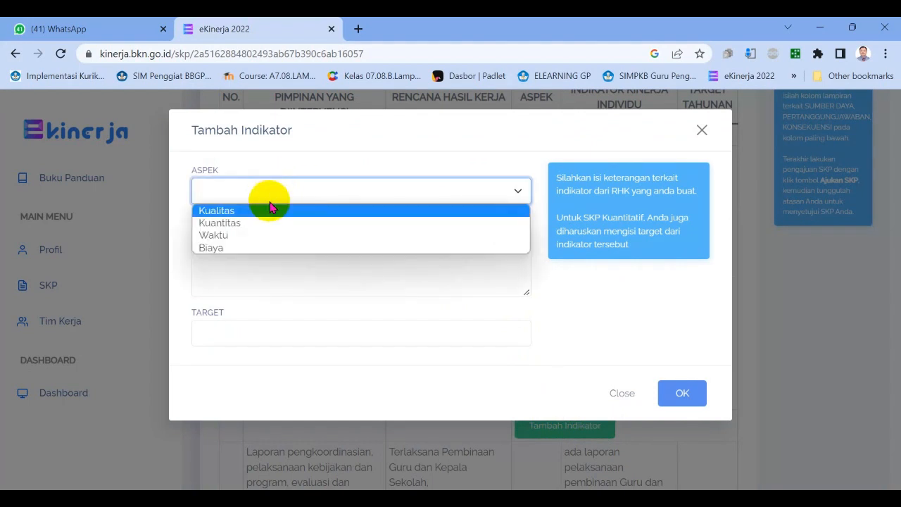
click(255, 233)
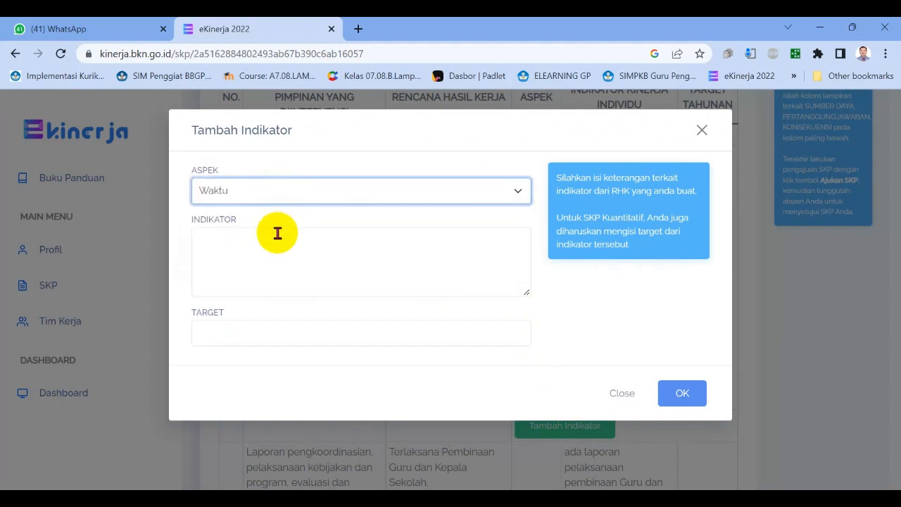
click(274, 234)
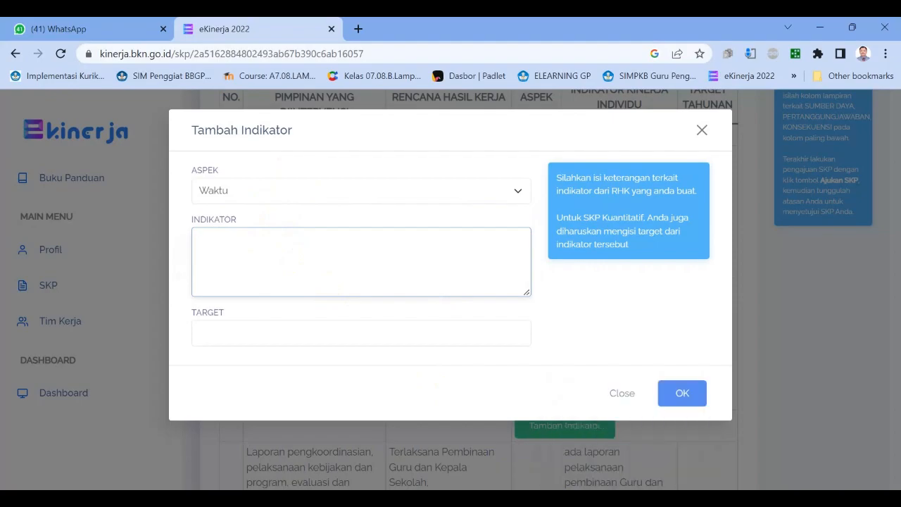
click(627, 501)
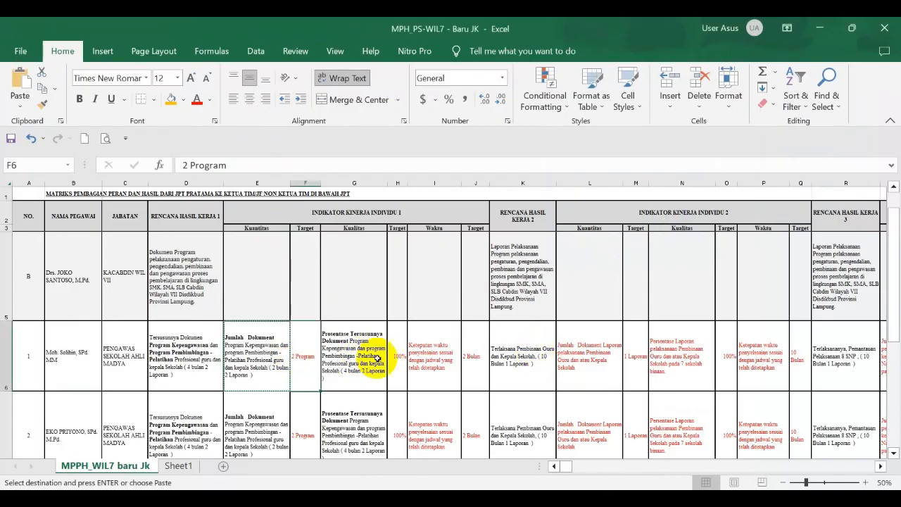
click(427, 358)
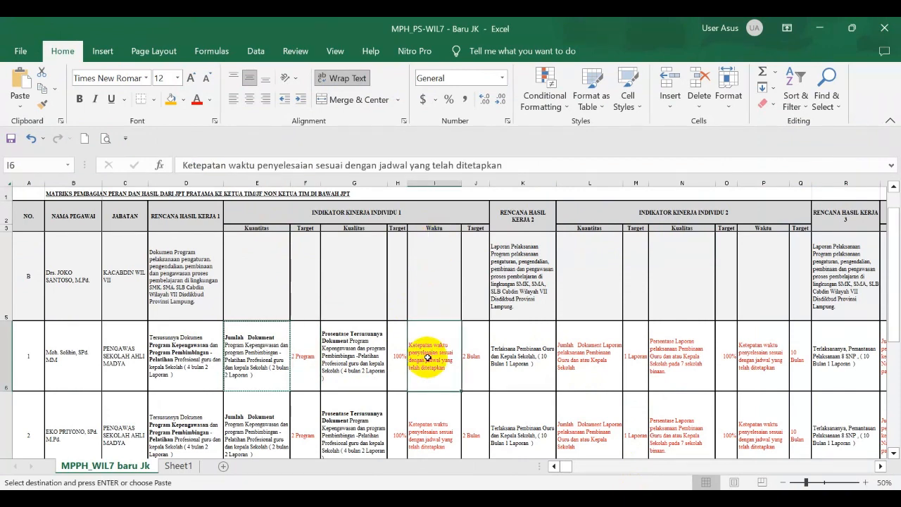
key(ctrl+c)
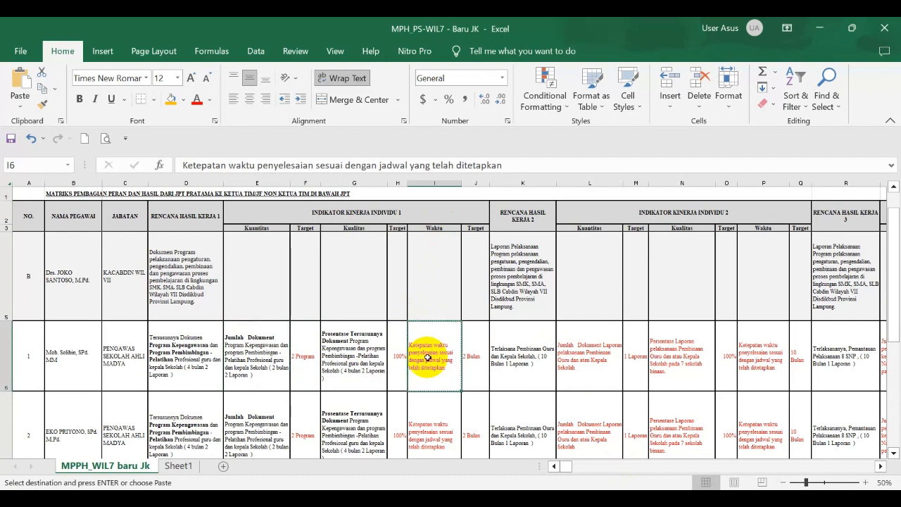
click(465, 485)
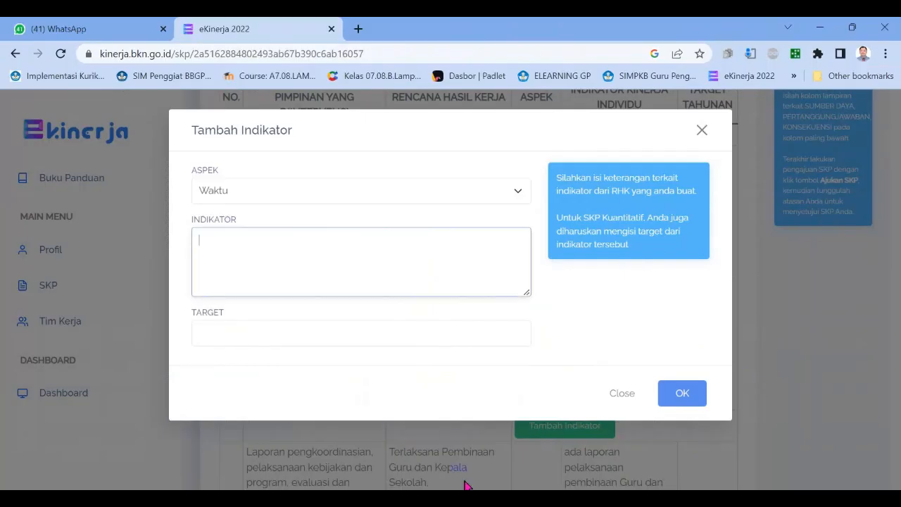
click(260, 242)
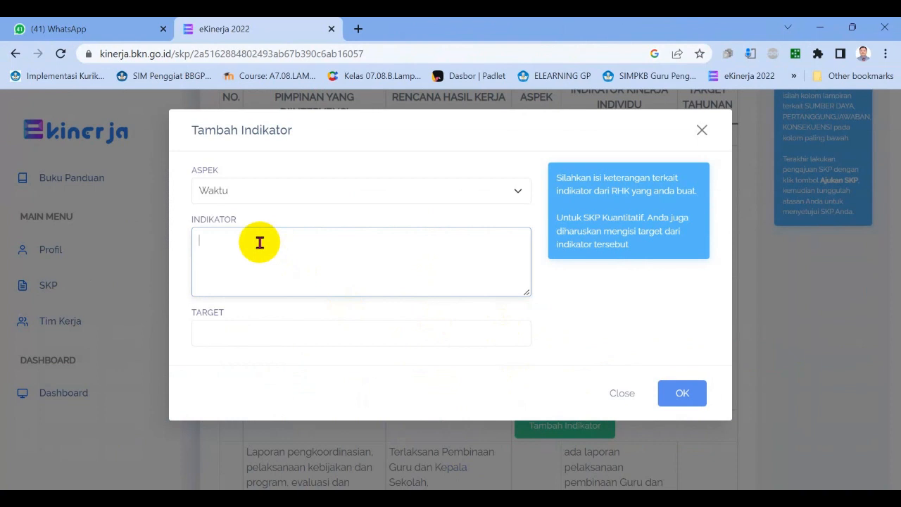
key(ctrl+v)
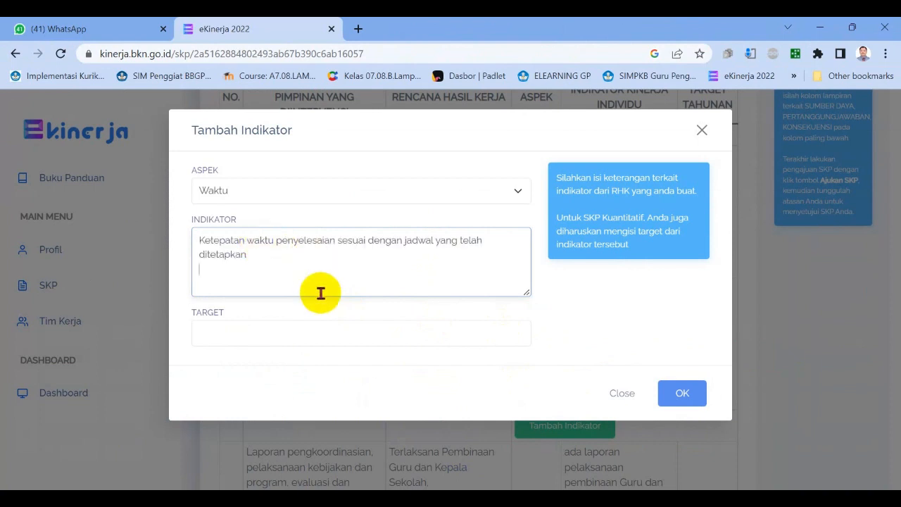
Set the Waktu indicator's target to "2 bulan" and close the form without saving.
click(258, 328)
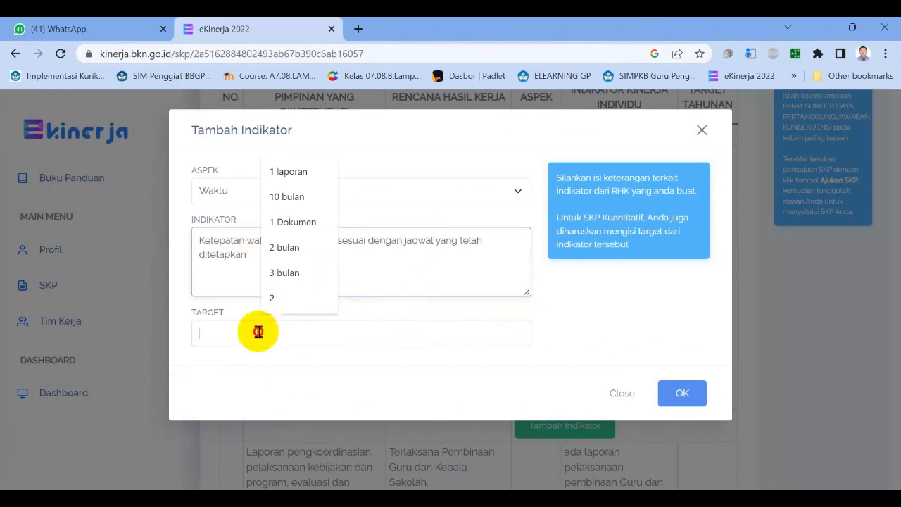
click(626, 498)
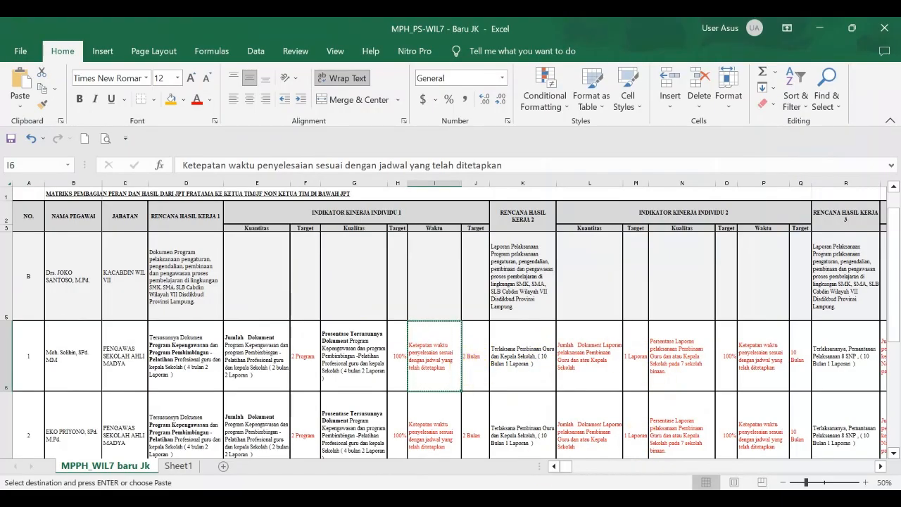
click(452, 498)
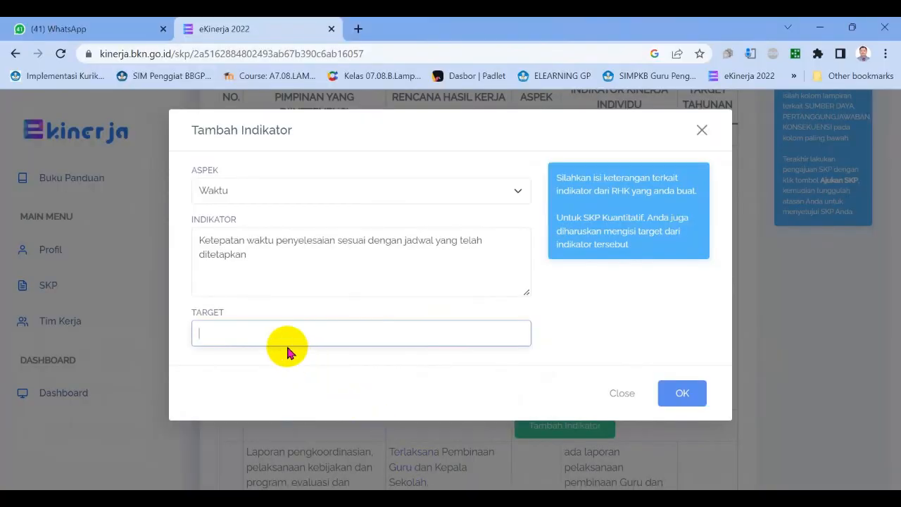
text(2 bulan)
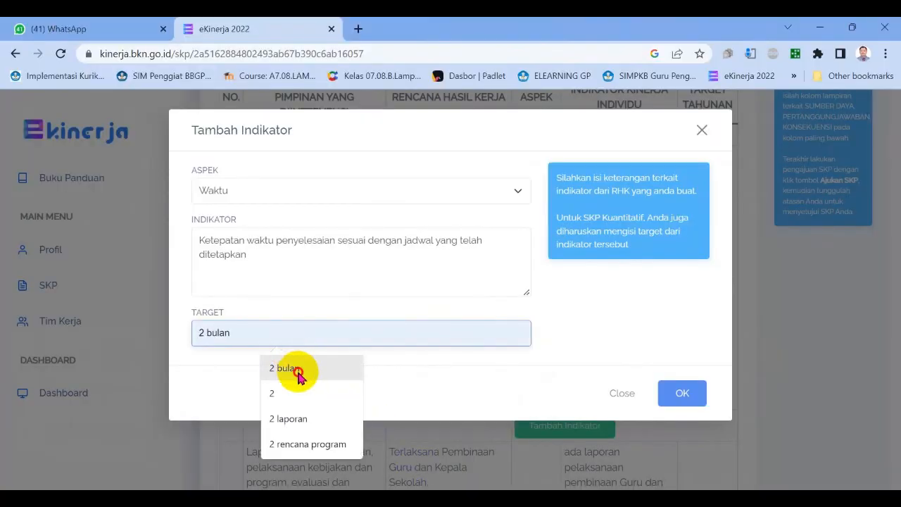
click(294, 369)
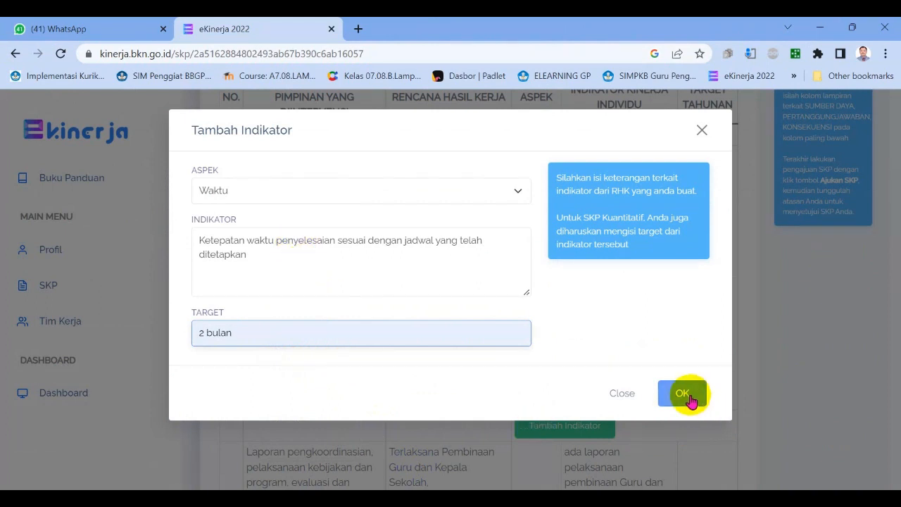
click(633, 395)
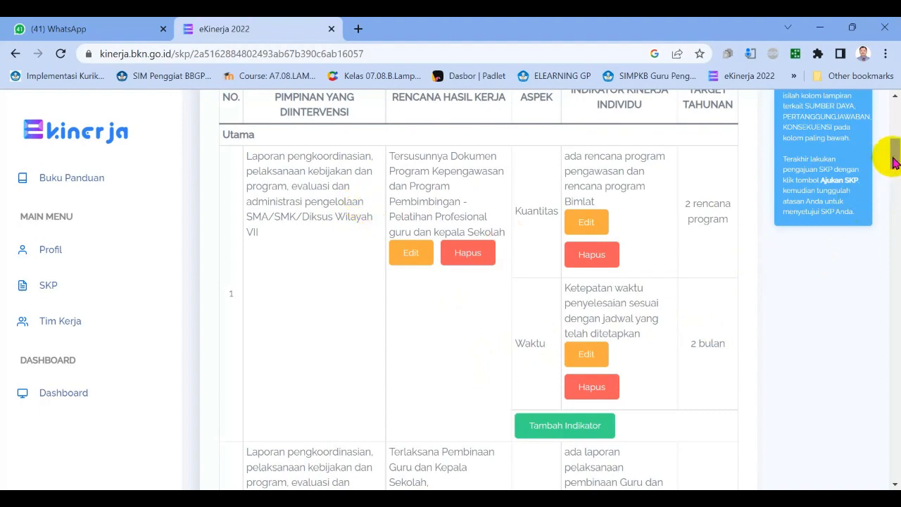
Start a new RHK and copy the first employee's Rencana Hasil Kerja 2 text from cell K6 of the matrix into its Rencana Hasil Kerja.
drag(895, 157, 892, 113)
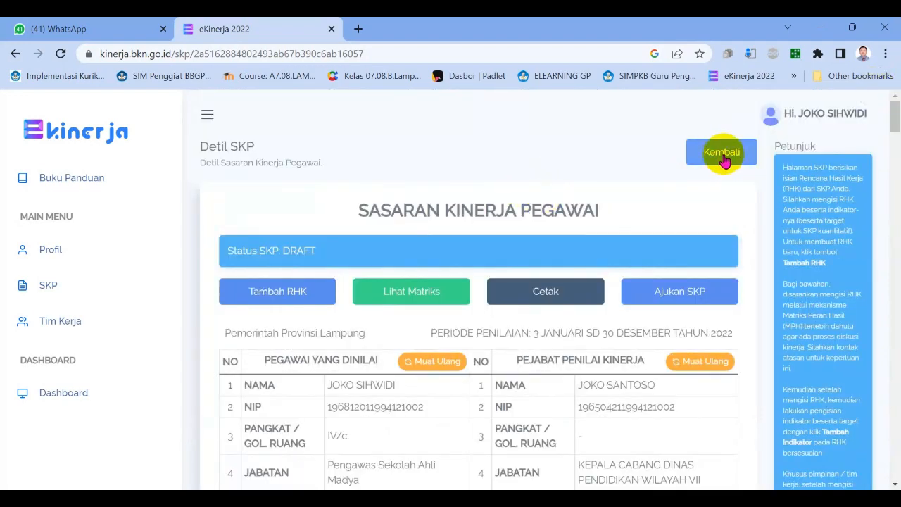
click(277, 296)
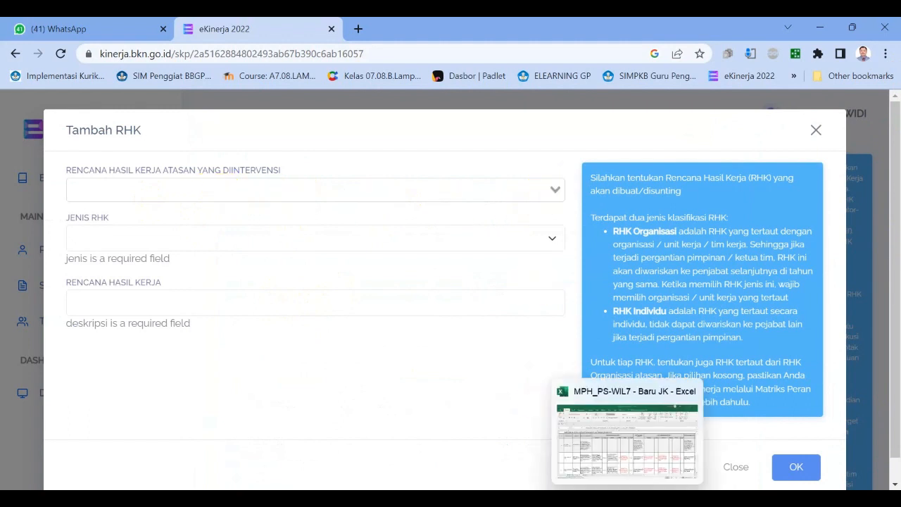
click(627, 499)
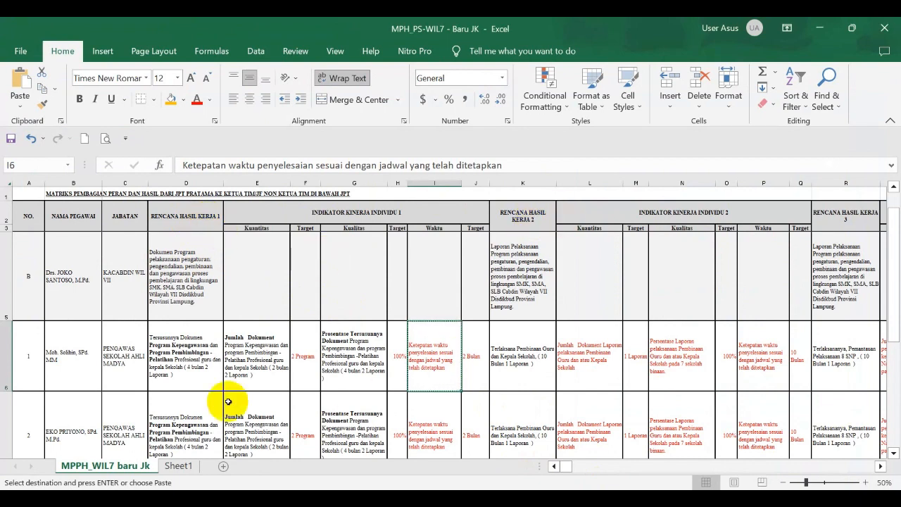
click(527, 360)
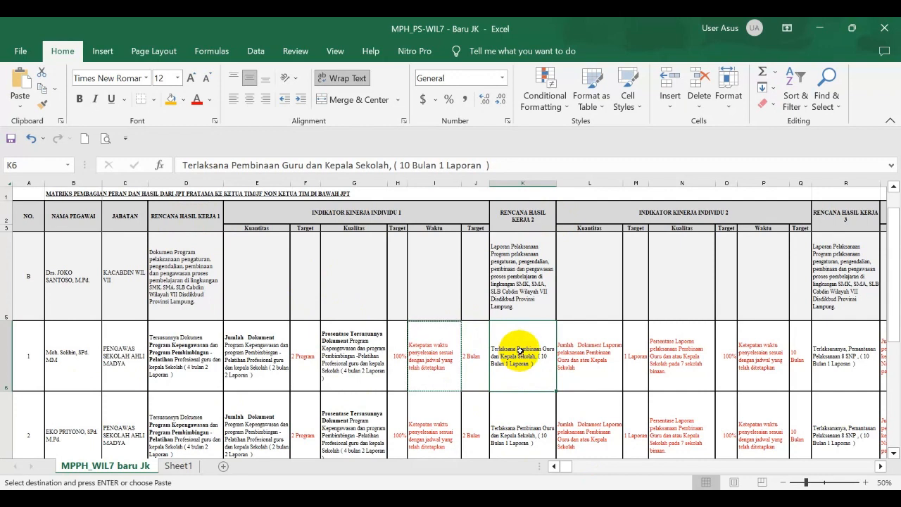
key(ctrl+c)
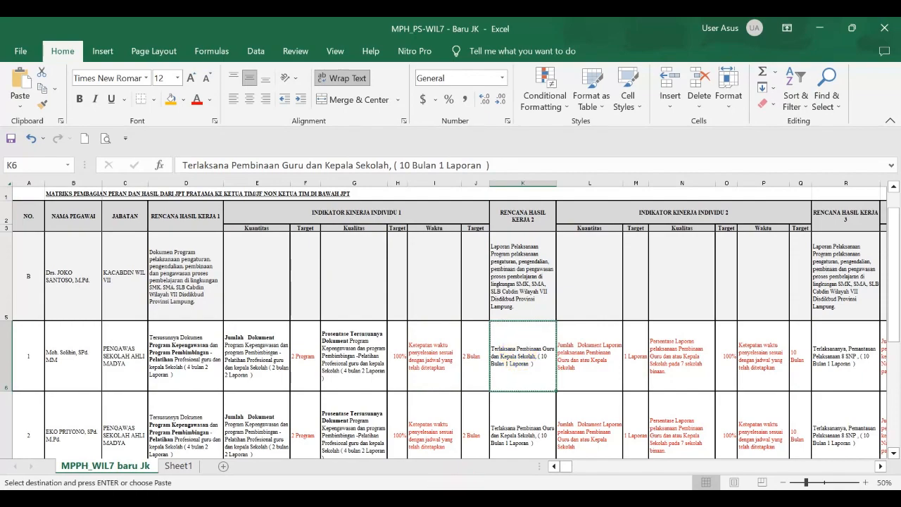
key(alt+Tab)
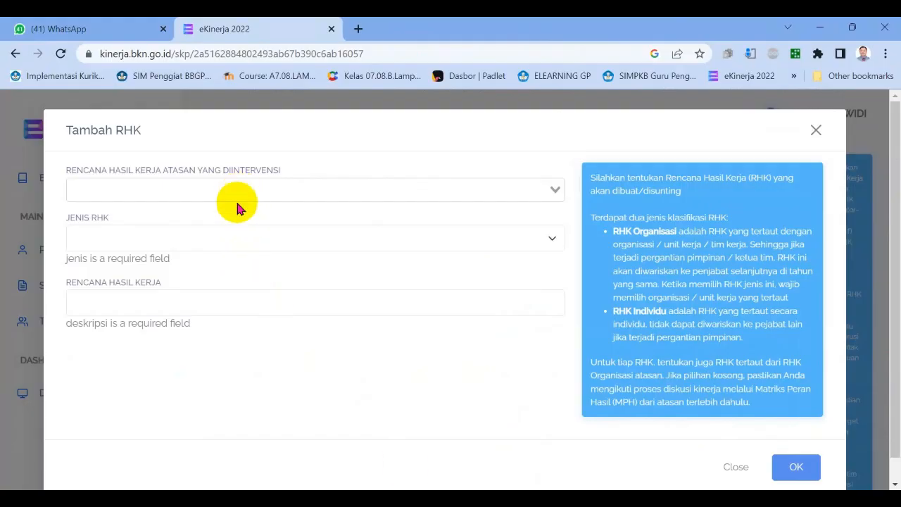
click(217, 240)
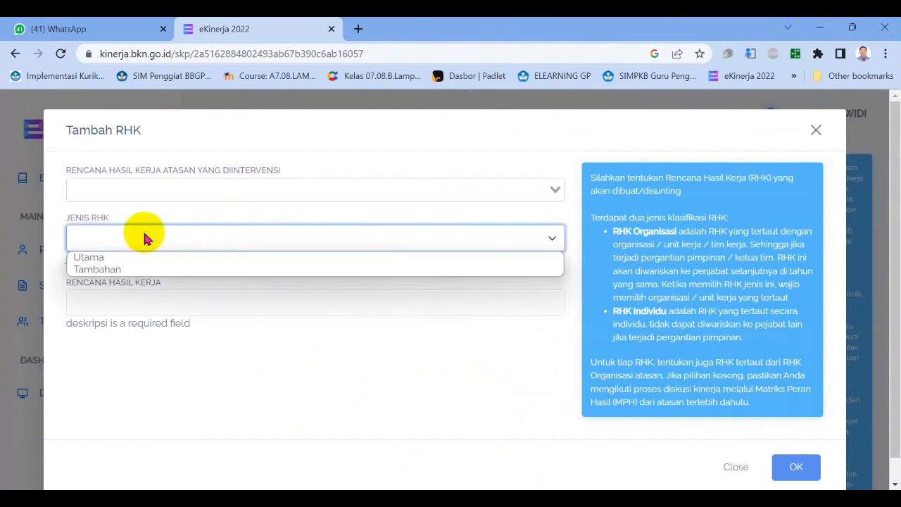
click(227, 308)
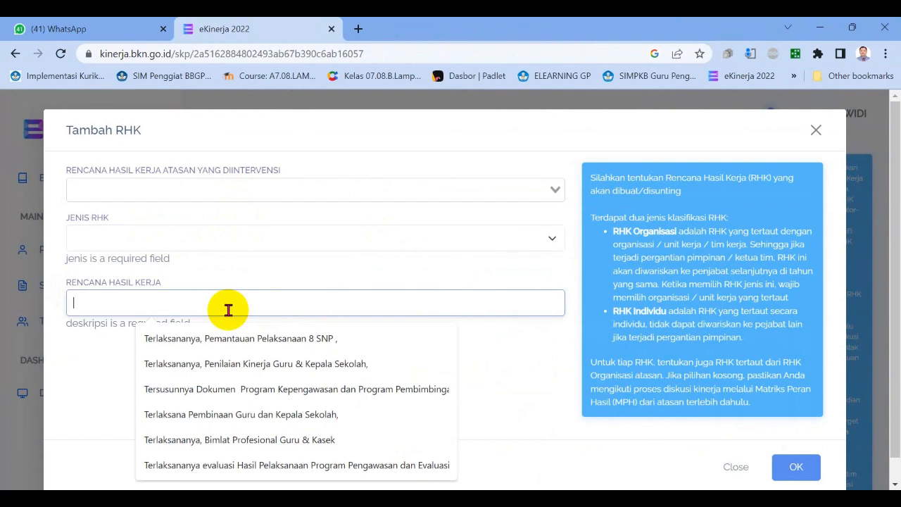
key(ctrl+v)
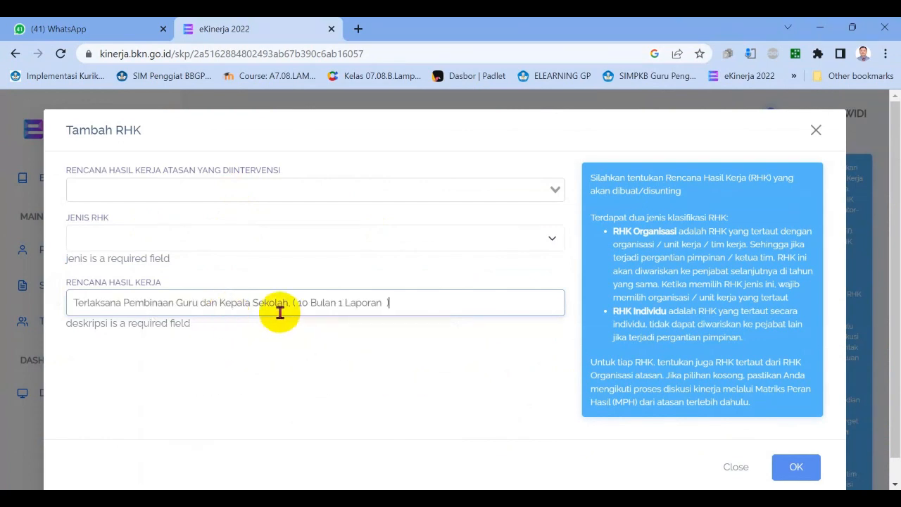
Link the new RHK to the superior's "Laporan pengkoordinasian" plan, set its type to Utama, and close the form without saving.
click(556, 189)
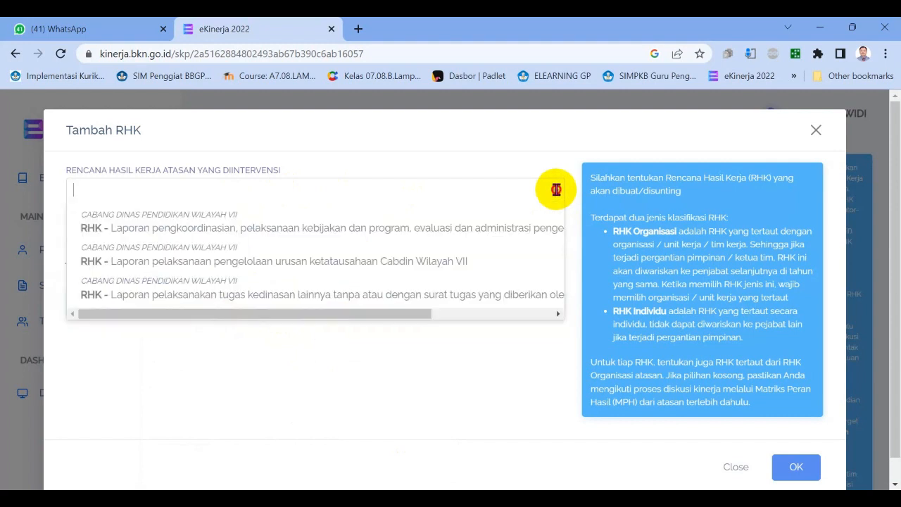
click(220, 227)
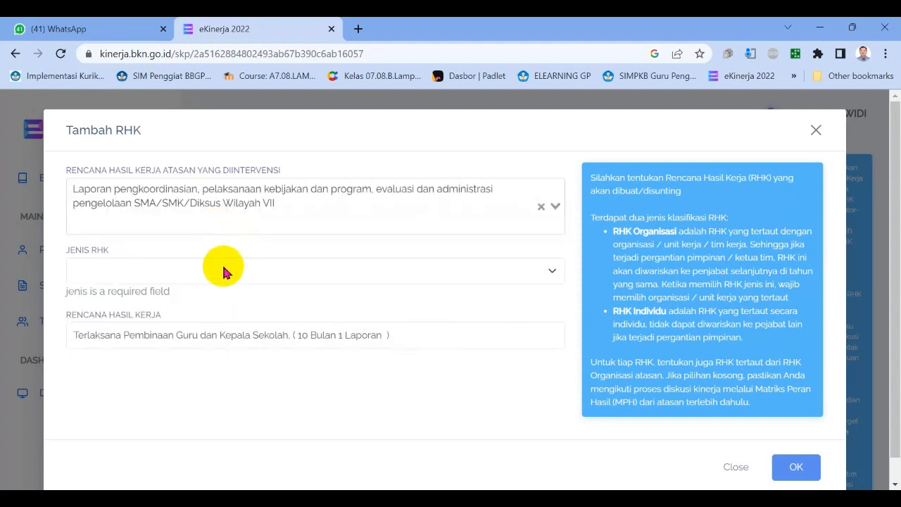
click(287, 271)
click(159, 290)
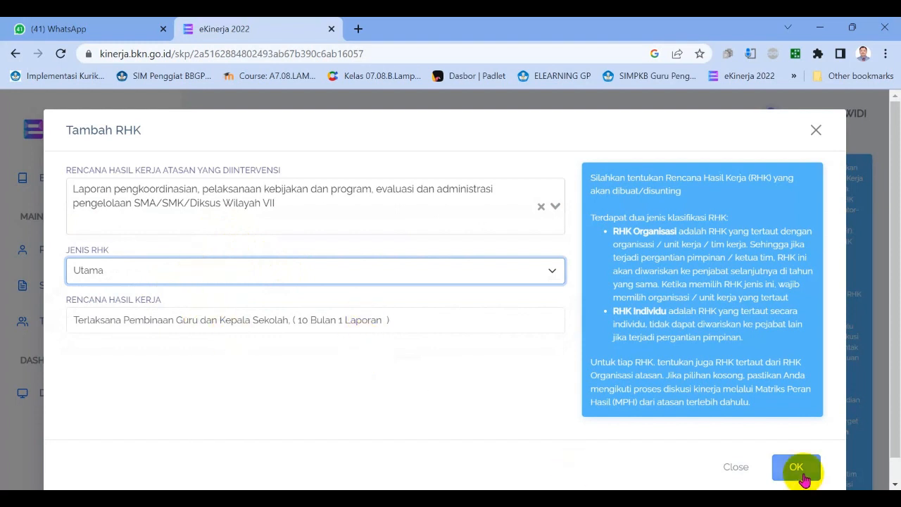
click(734, 469)
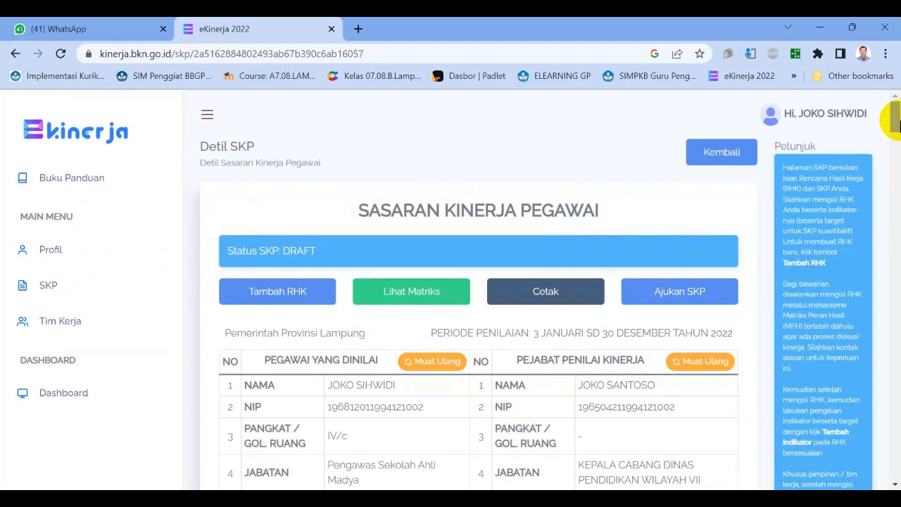
Start a new indicator for the second RHK in the HASIL KERJA table with the aspect Kuantitas.
drag(899, 120, 898, 163)
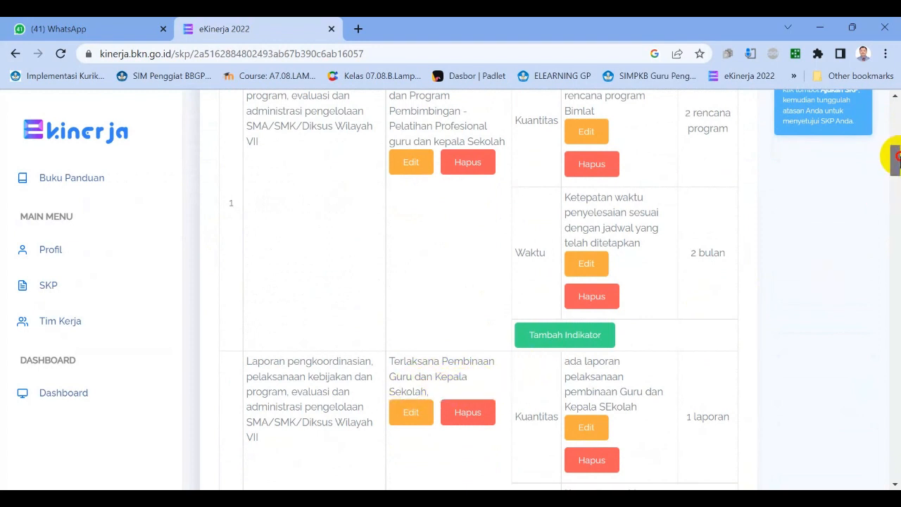
drag(894, 157, 897, 172)
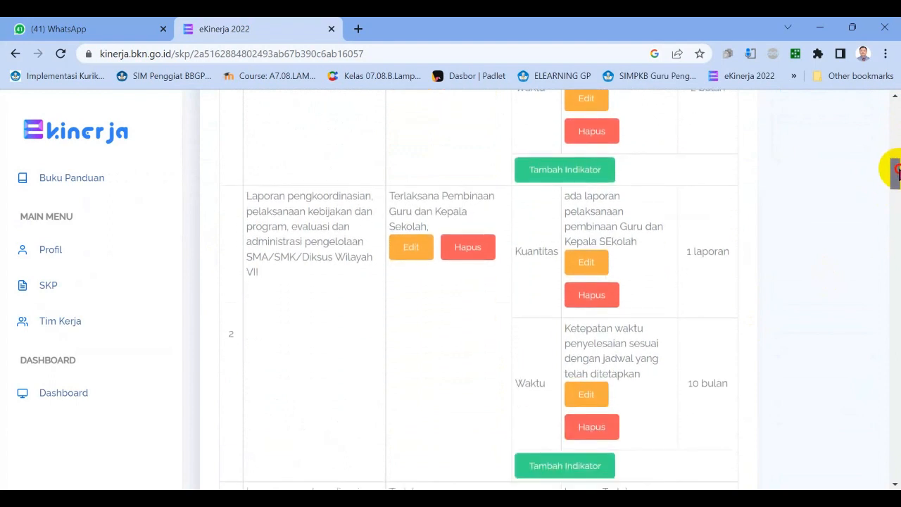
click(556, 470)
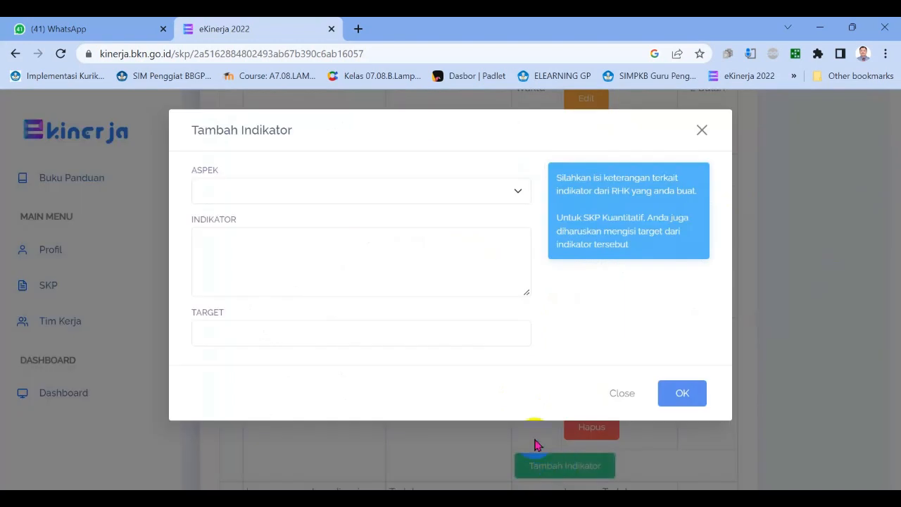
click(516, 191)
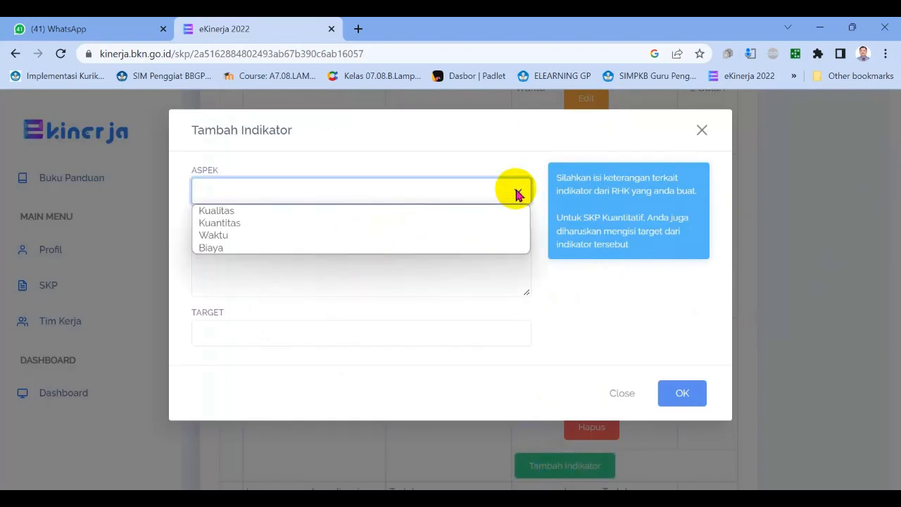
click(328, 224)
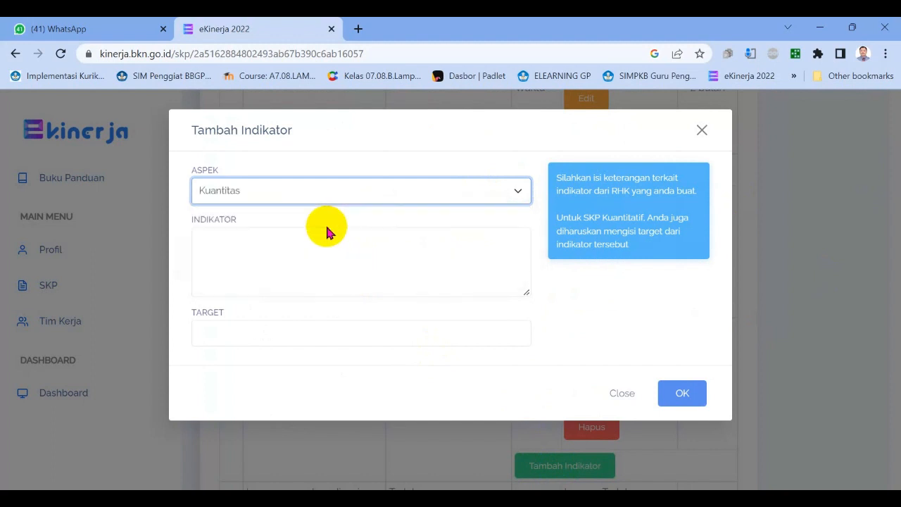
click(288, 237)
Look up the matrix's Kuantitas text in E6 and Waktu target in Q6, and close the indicator form without saving.
key(alt+Tab)
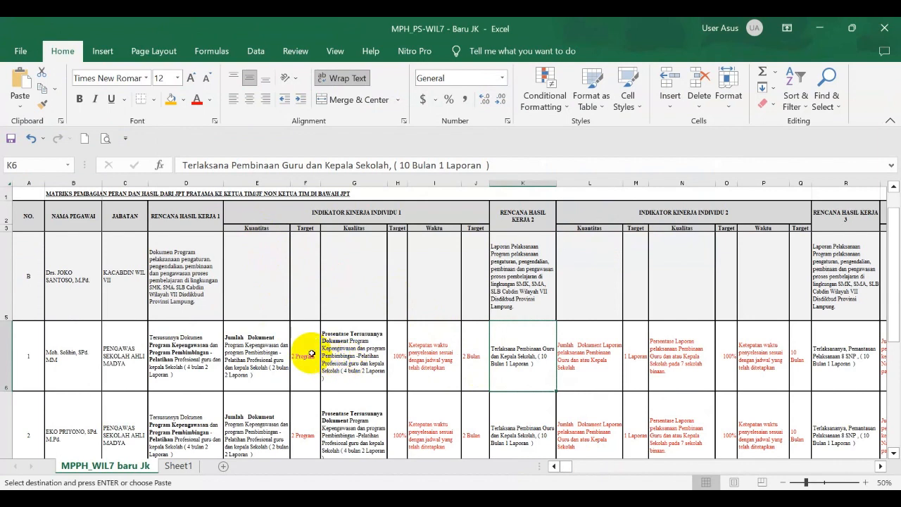
click(264, 350)
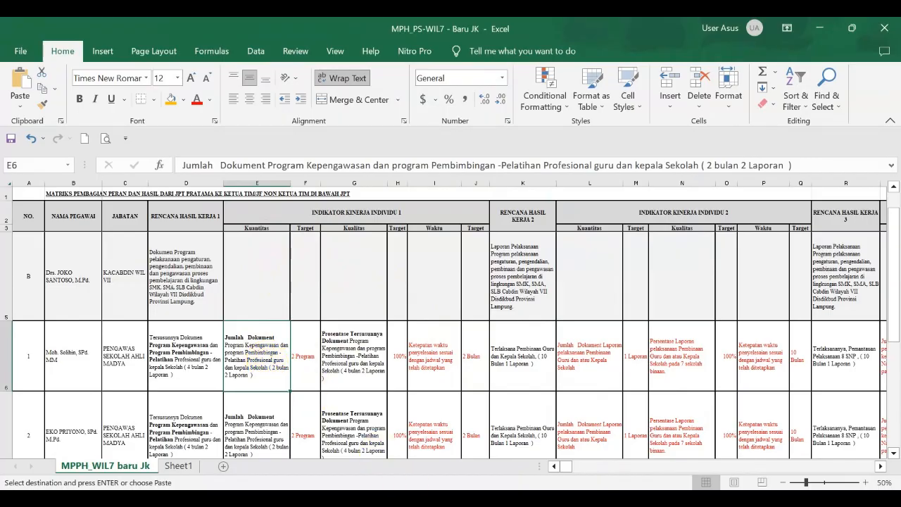
click(441, 498)
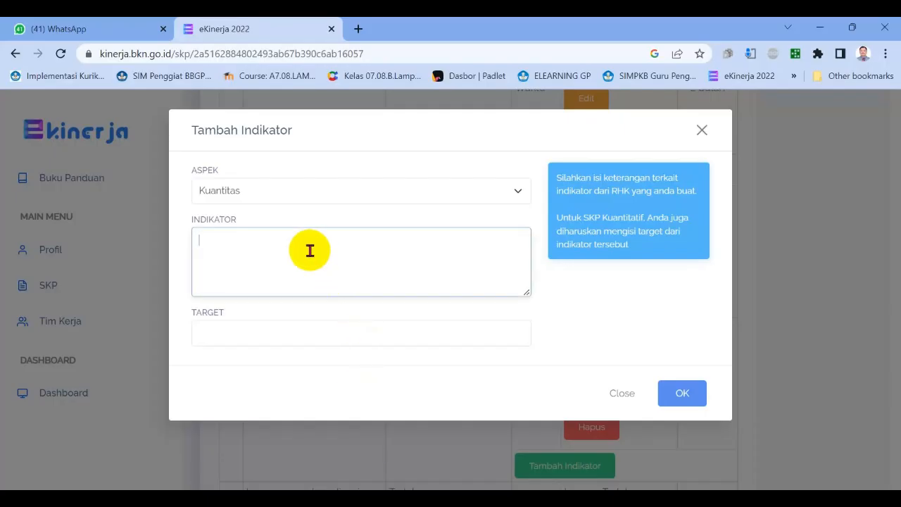
click(267, 322)
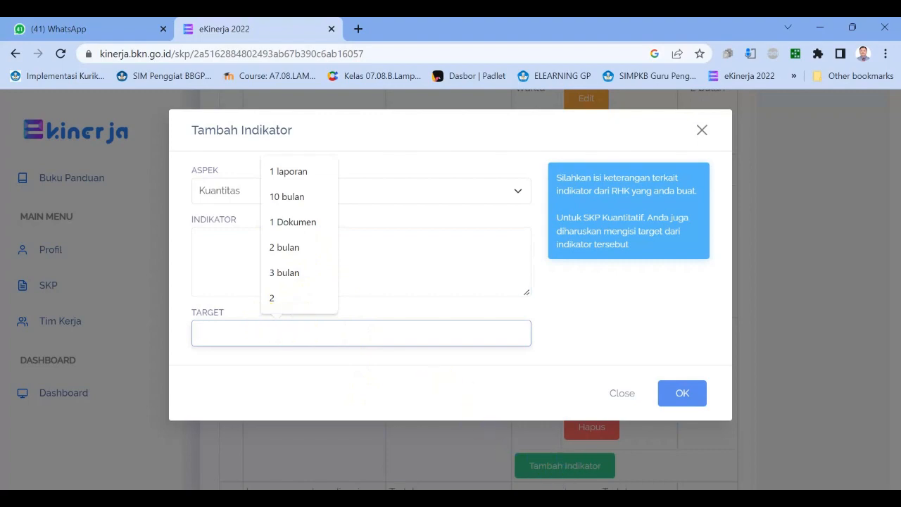
click(627, 498)
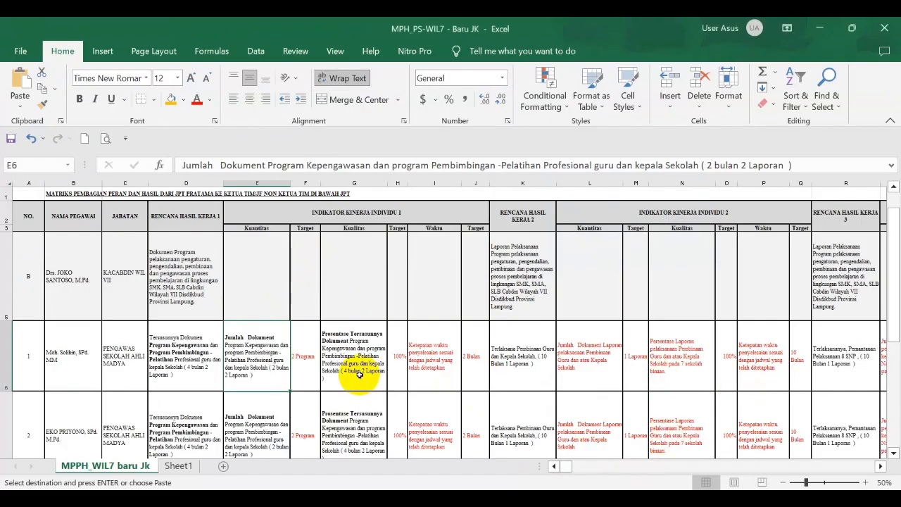
click(796, 363)
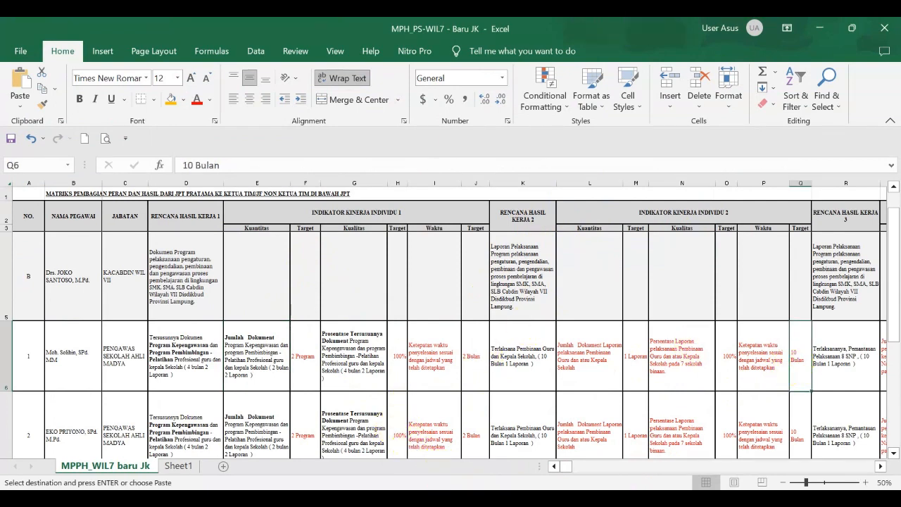
mouse_move(627, 499)
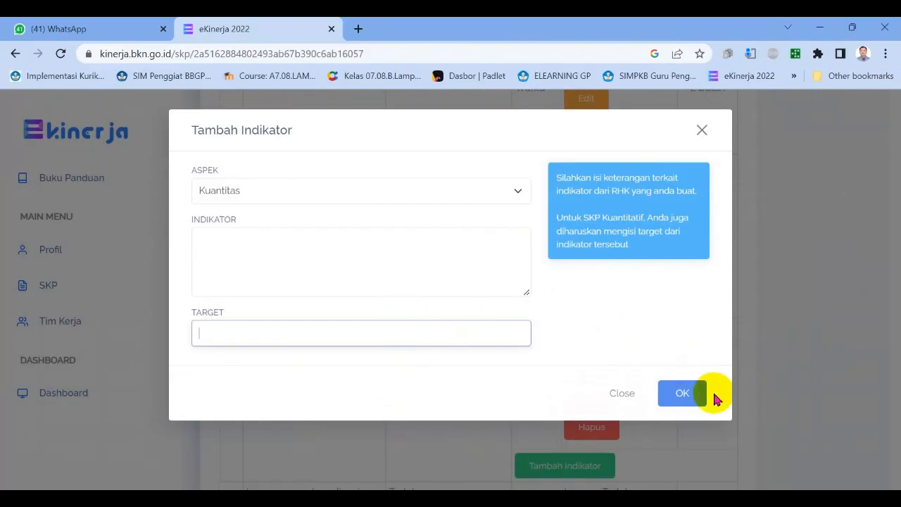
click(622, 394)
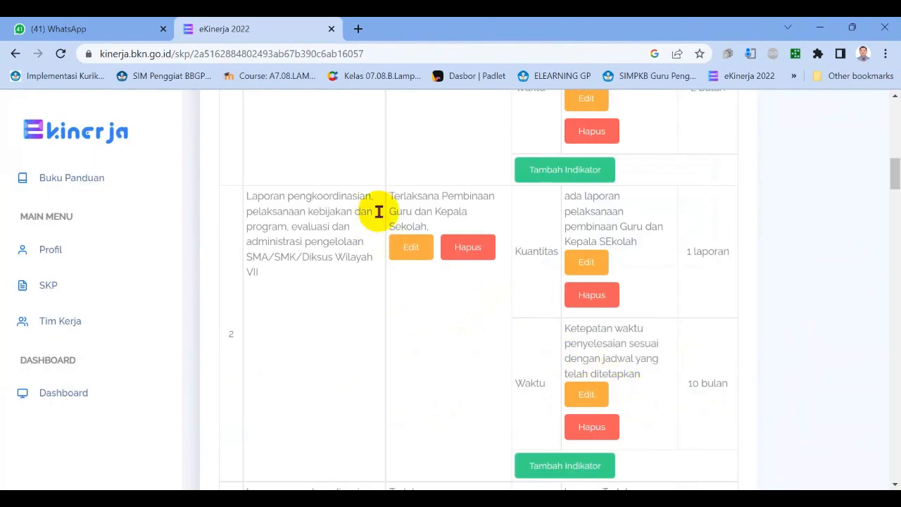
Switch to the Excel matrix and examine the Rencana Hasil Kerja and Indikator Kinerja Individu headings in row 2 from column K onward.
click(390, 250)
scroll(389, 246, up, 5)
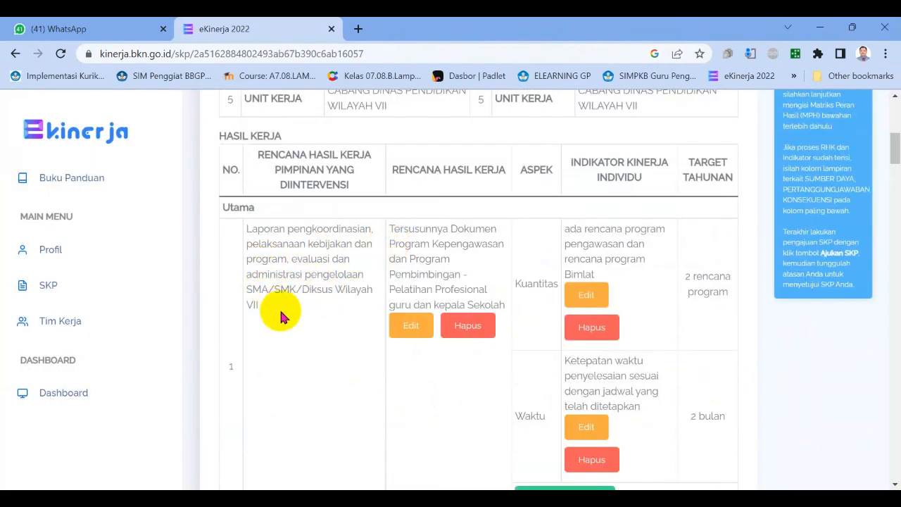
mouse_move(627, 498)
click(627, 433)
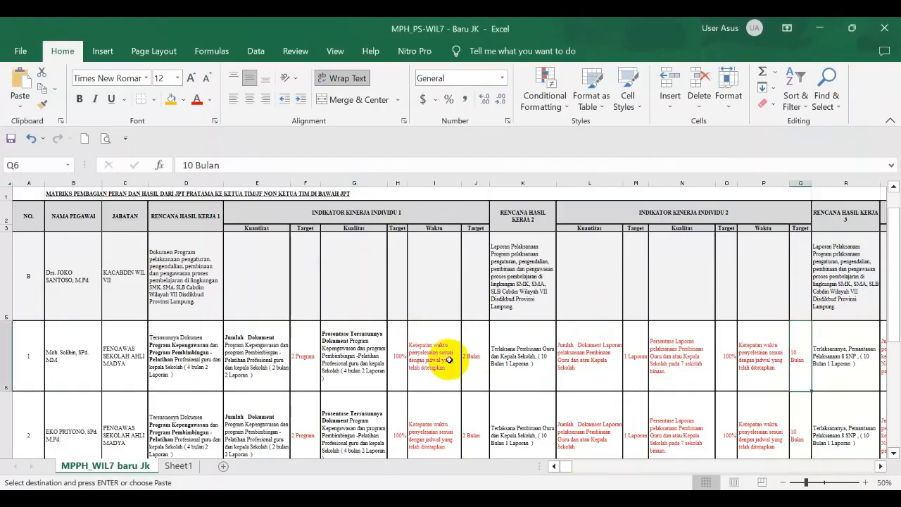
click(520, 214)
key(Right)
key(Right)
key(Right)
key(Right)
key(Right)
key(Right)
key(Right)
key(Right)
key(Right)
key(Right)
key(Right)
key(Right)
key(Right)
key(Right)
key(Right)
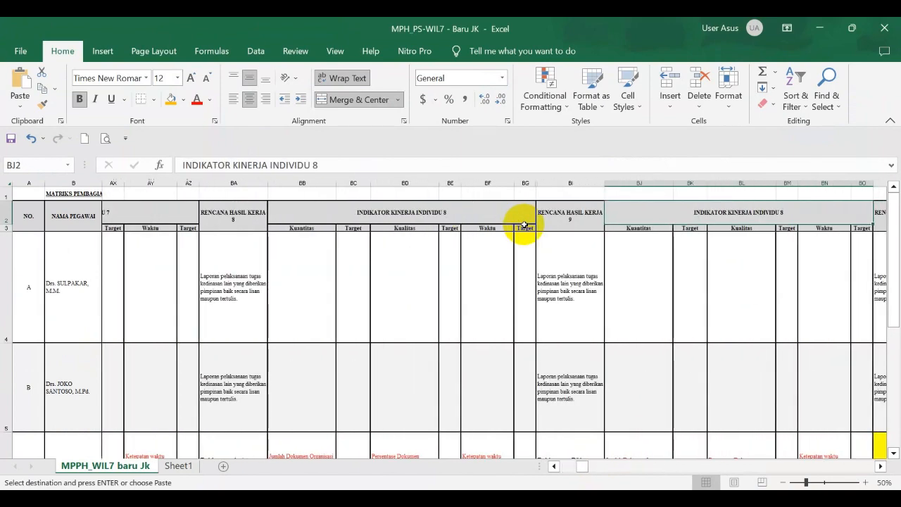
Examine the Rencana Hasil Kerja 9 and 10 columns in the matrix, including the two superiors' plan texts in BP4 and BP5.
click(582, 217)
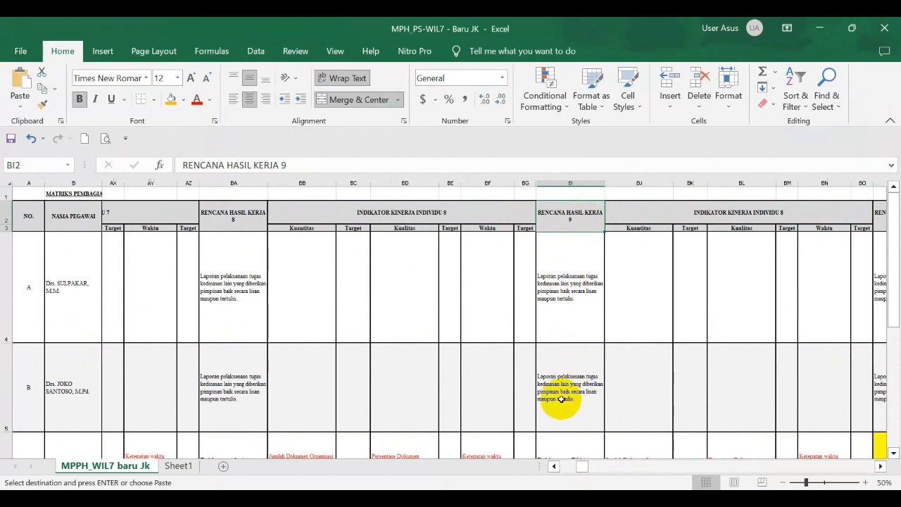
click(815, 217)
key(Right)
key(Right)
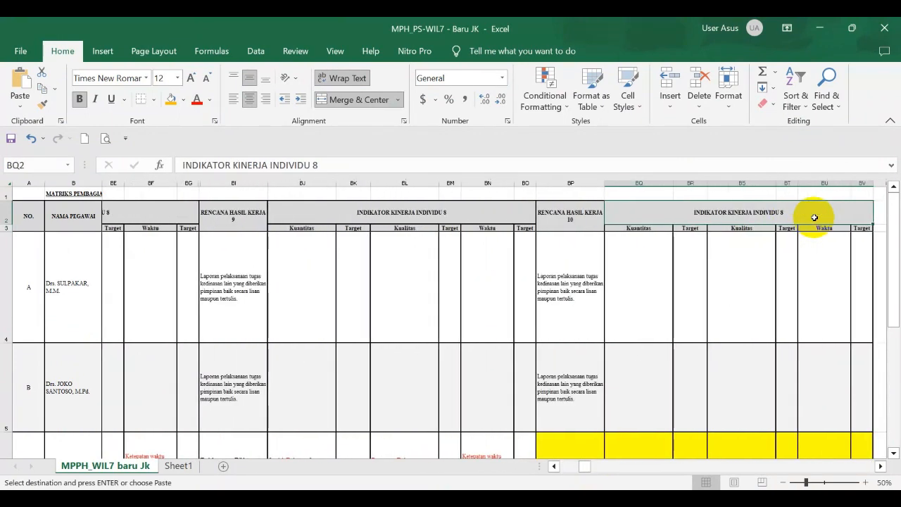
click(558, 215)
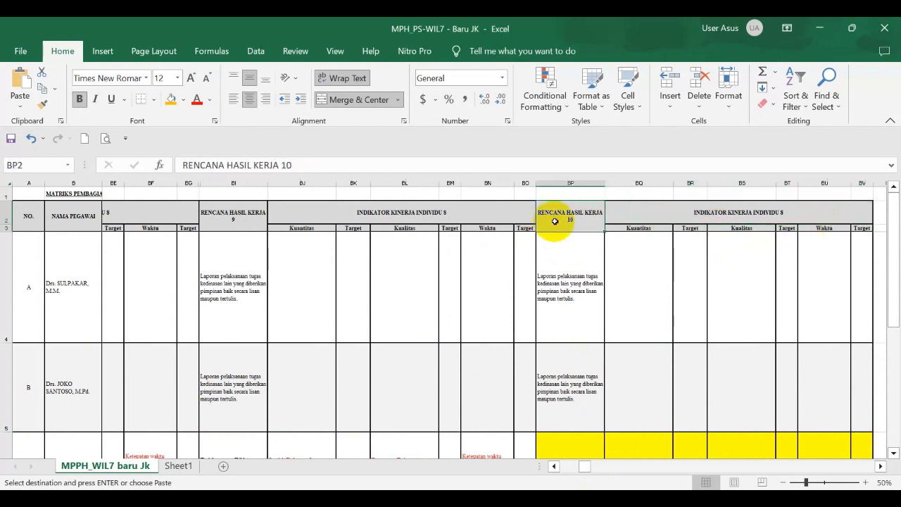
click(566, 292)
click(553, 380)
click(569, 307)
click(555, 387)
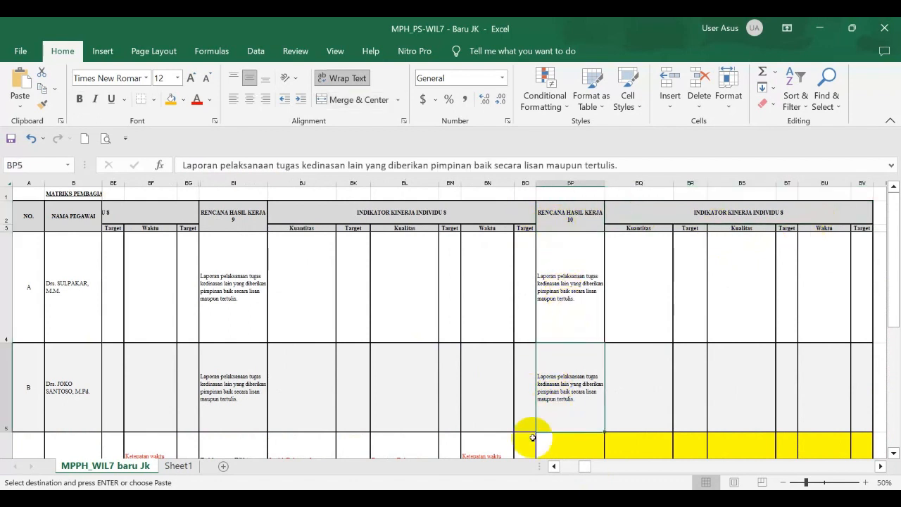
Switch back to eKinerja in Chrome and review the HASIL KERJA entries with their Kuantitas and Waktu indicators and annual targets.
key(alt+Tab)
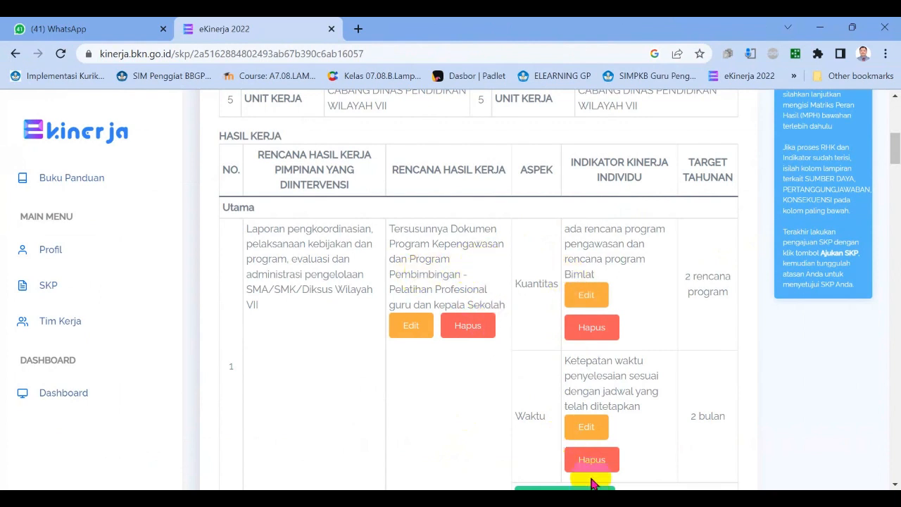
mouse_move(627, 499)
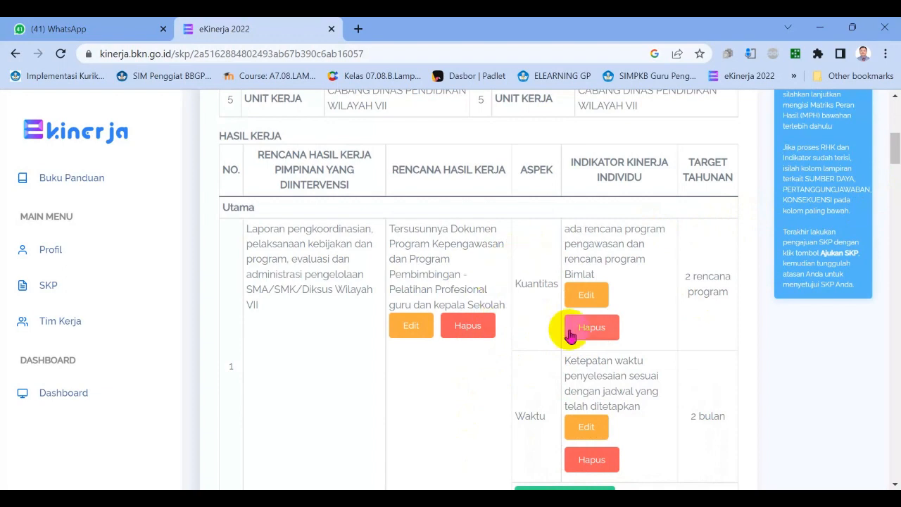
scroll(571, 339, up, 5)
scroll(539, 357, down, 5)
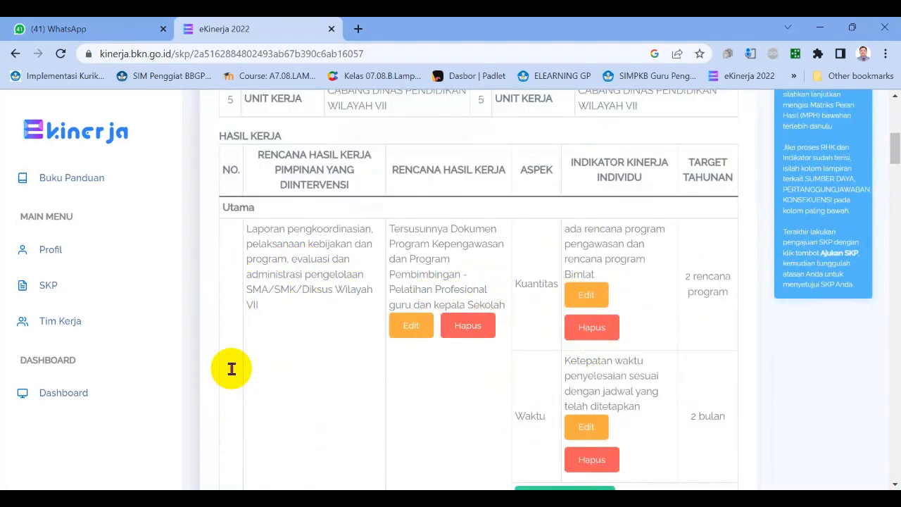
scroll(235, 382, down, 15)
scroll(235, 411, down, 8)
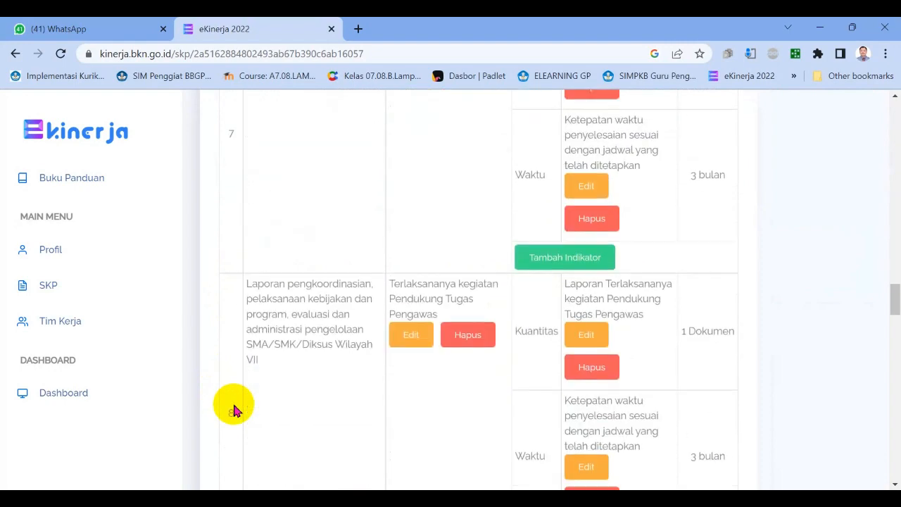
scroll(234, 435, down, 5)
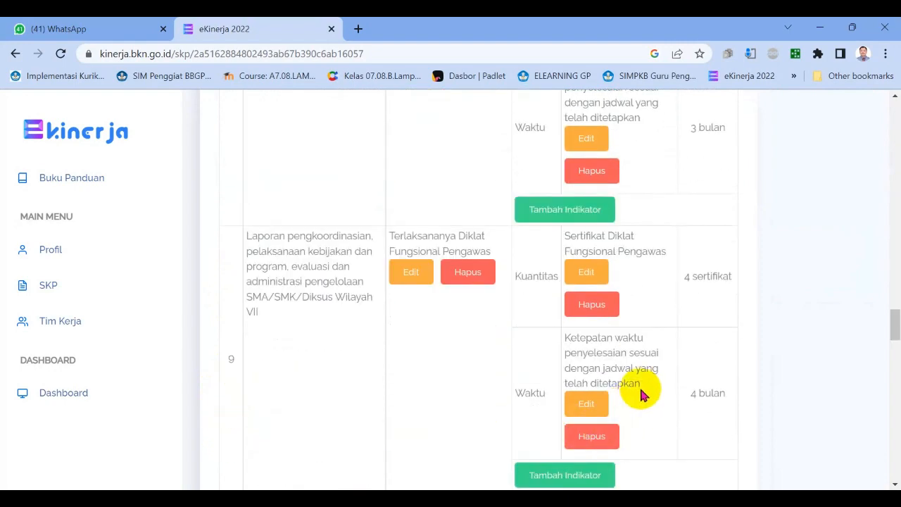
scroll(632, 382, up, 20)
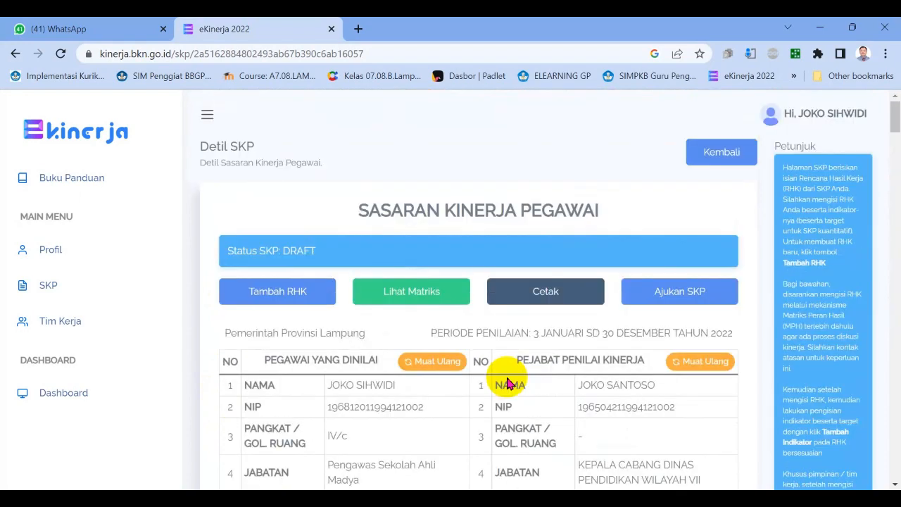
View the SKP's Matriks Peran Hasil overview, and return to the detail page of the 2022 SKP through the SKP list.
click(437, 300)
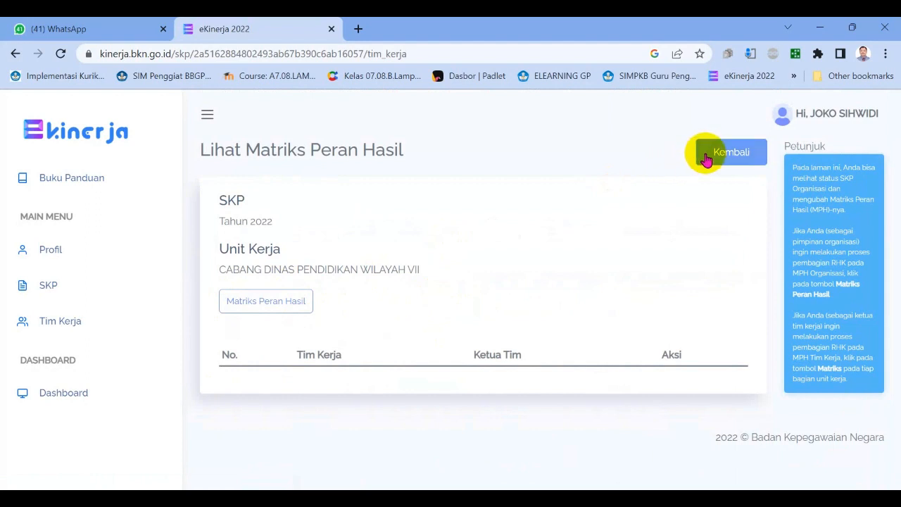
click(42, 287)
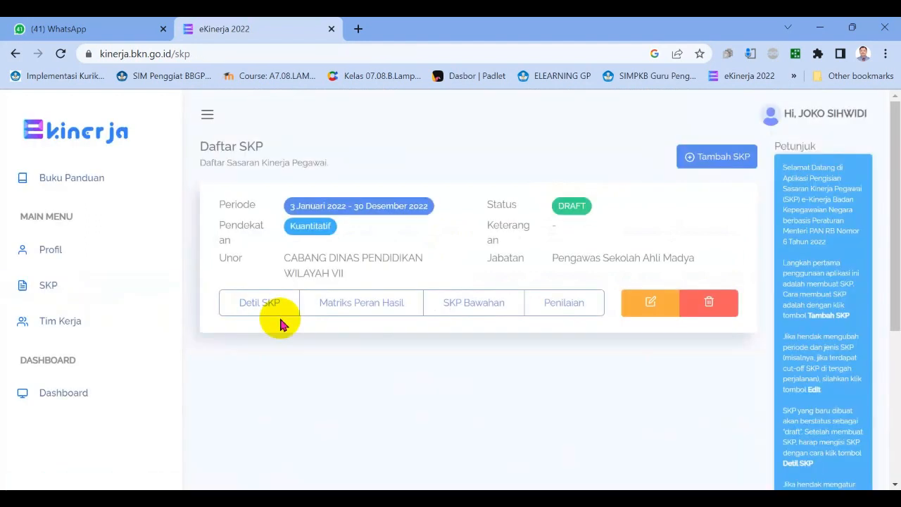
click(274, 303)
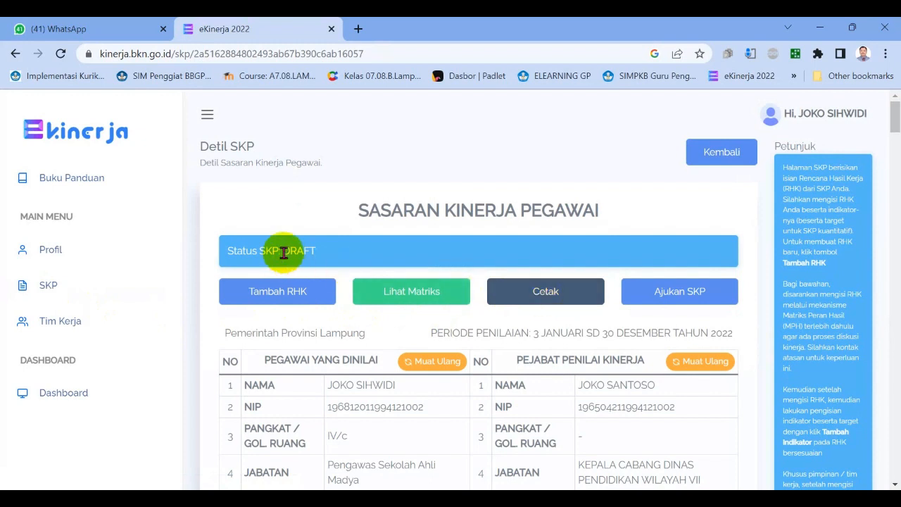
Print the SKP plan dated 12/13/2022 with location Bandar Lampung, adding the duplicate download with a numbered file name.
click(538, 297)
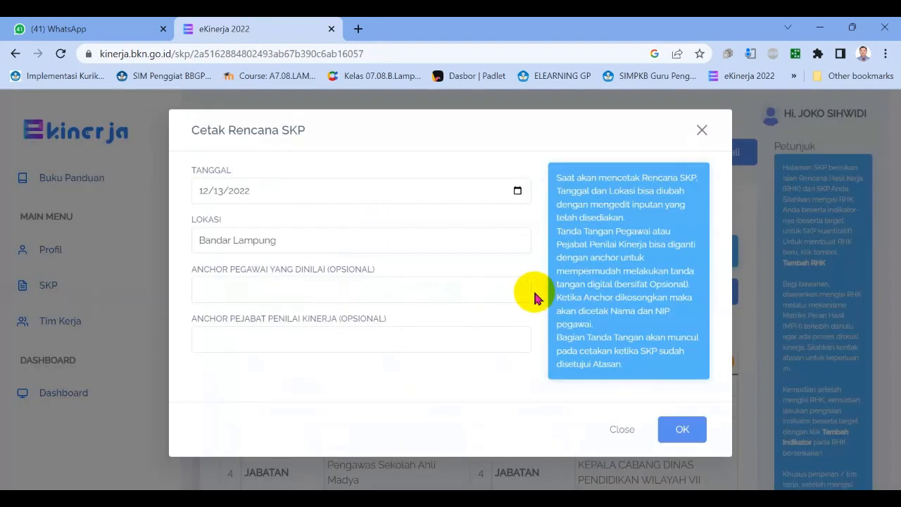
click(676, 429)
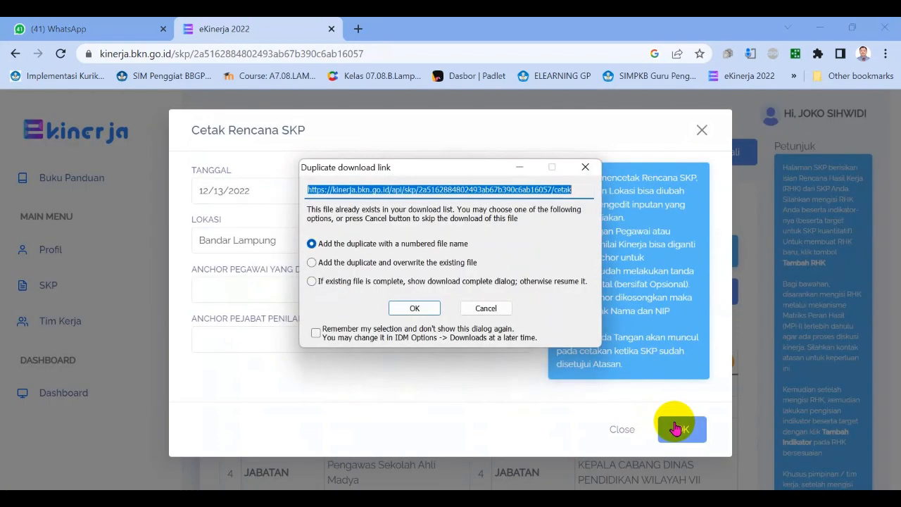
click(428, 311)
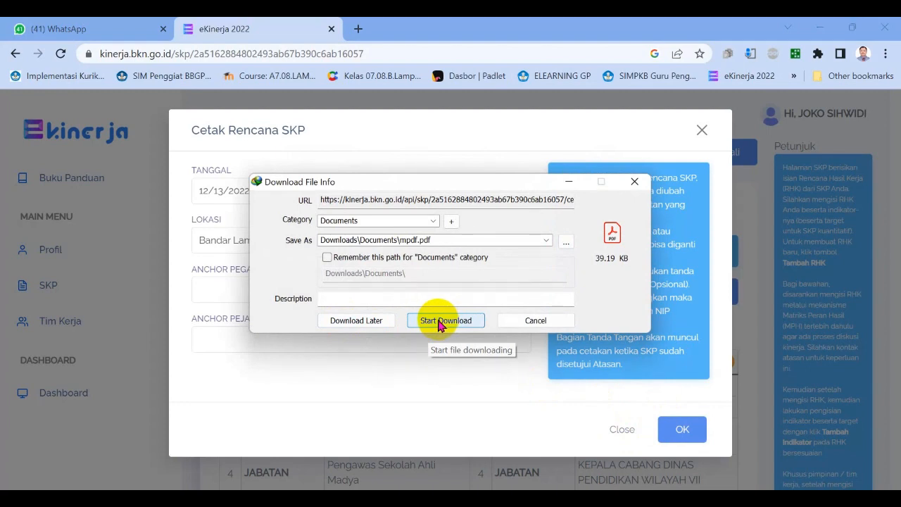
Set the download to save as "drap skp 22mpdf" in D:\3.APENGAWAS\3.urus kepeg PS\skp\ekinerja 22.
click(567, 243)
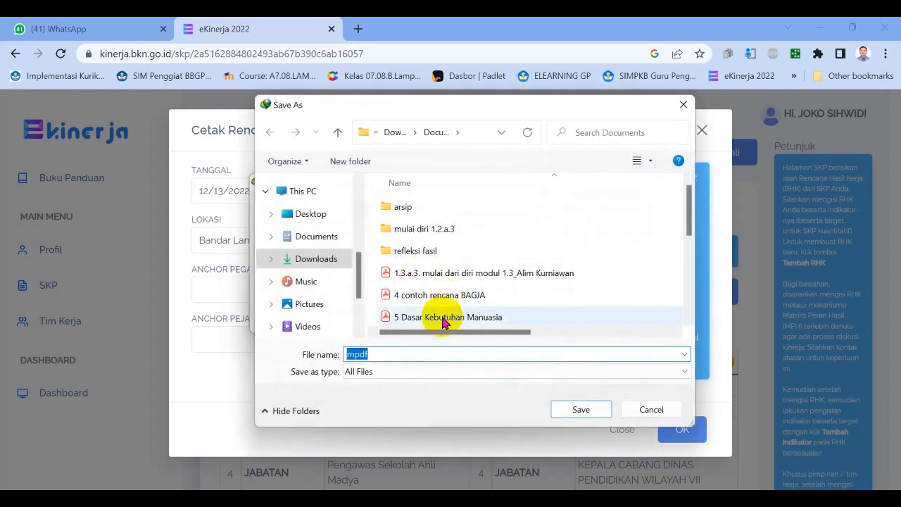
drag(357, 282, 358, 302)
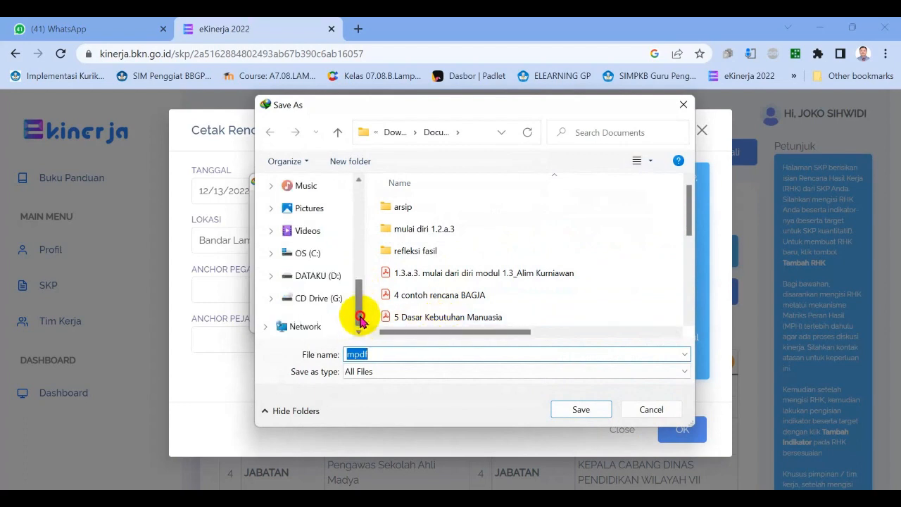
click(316, 276)
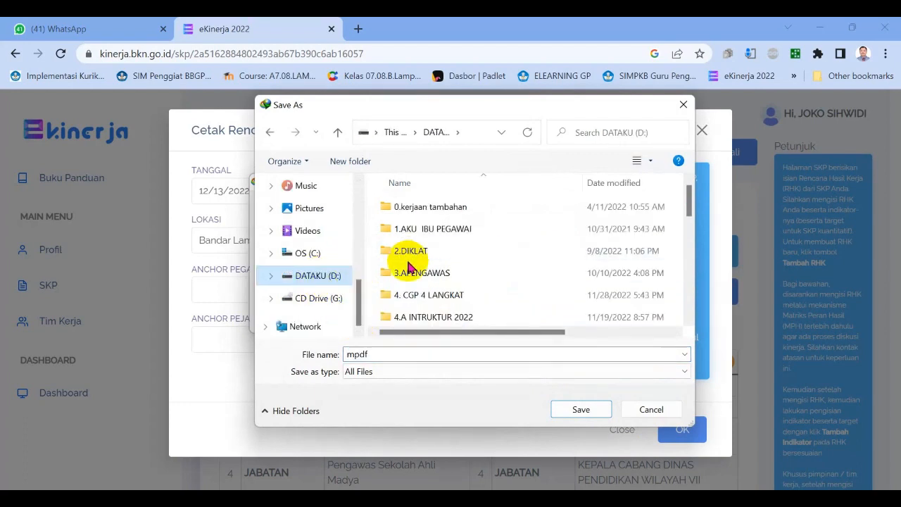
double_click(433, 282)
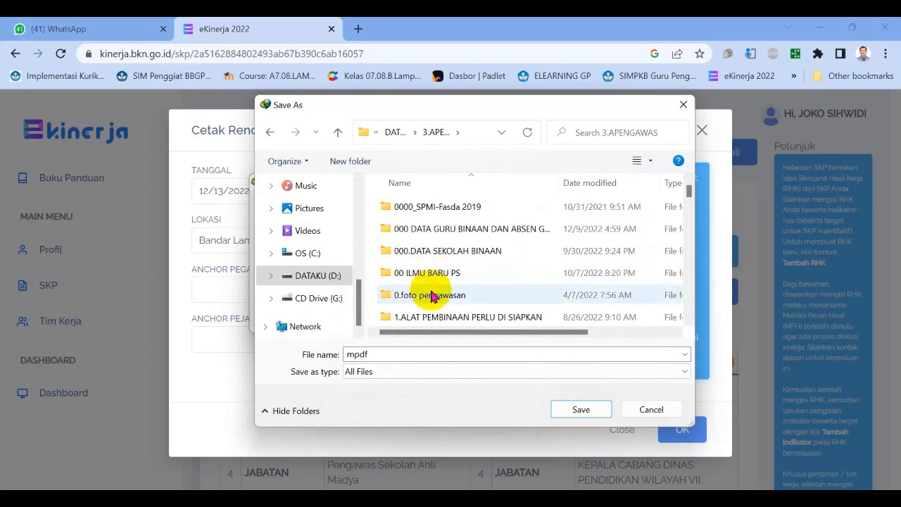
scroll(449, 295, down, 1)
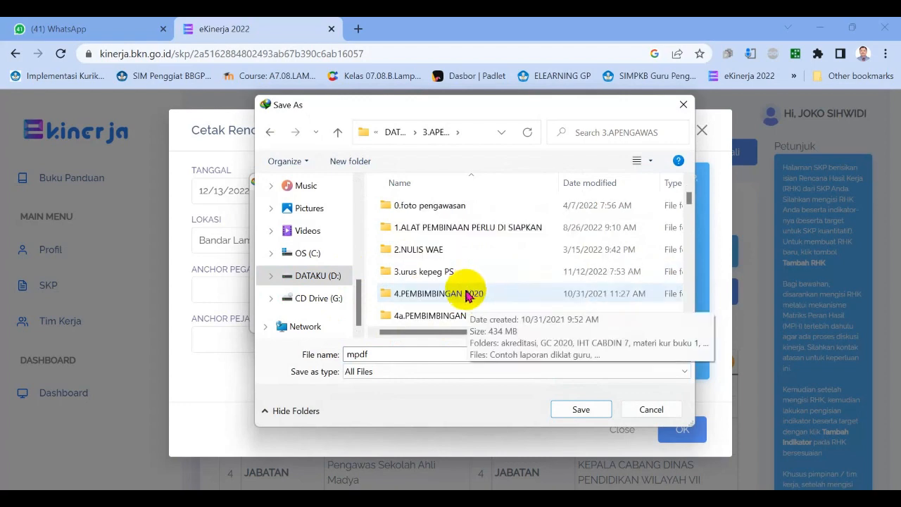
click(449, 280)
double_click(449, 279)
scroll(430, 298, down, 1)
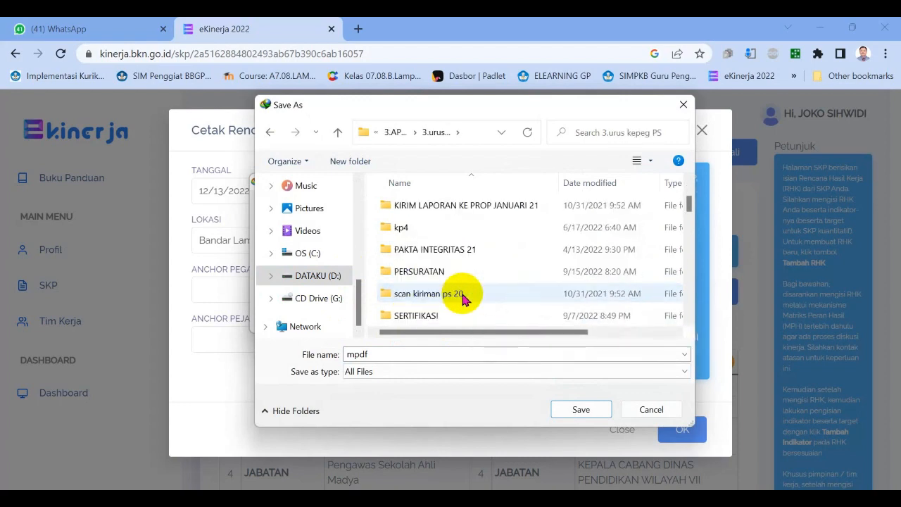
scroll(439, 285, down, 2)
click(422, 269)
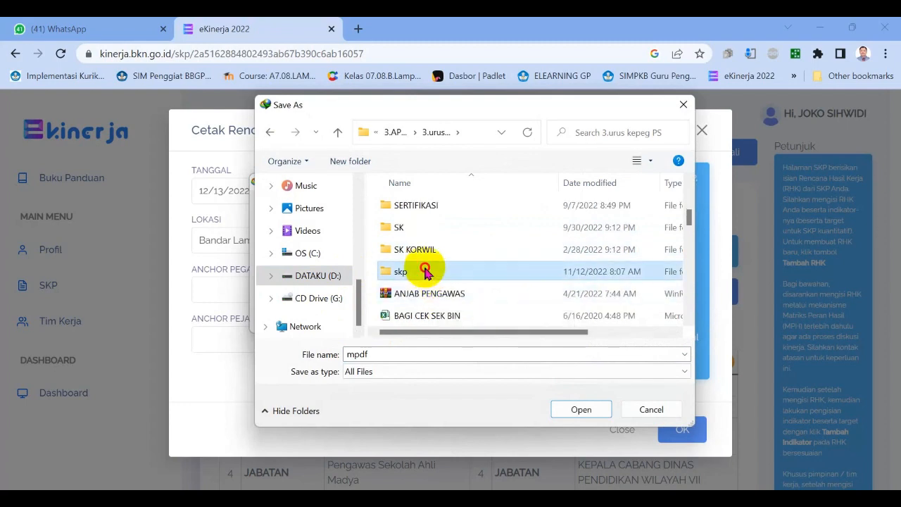
double_click(423, 270)
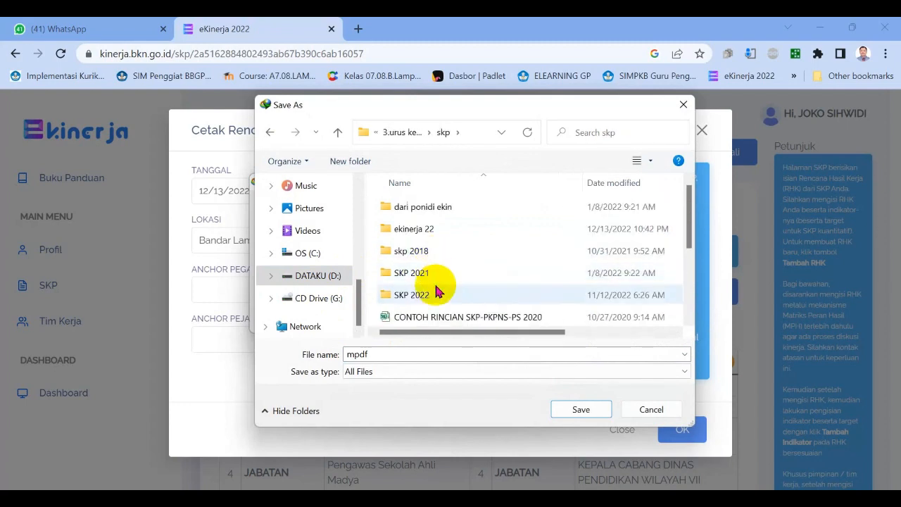
double_click(426, 233)
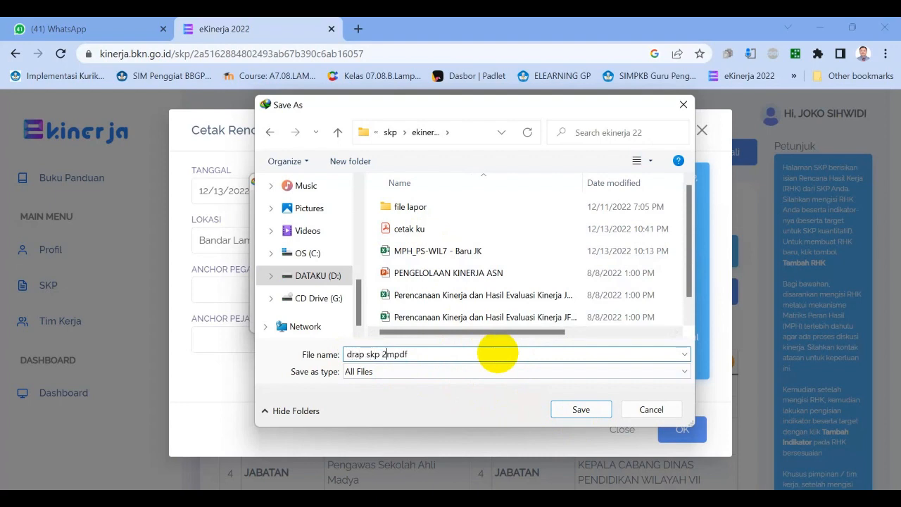
click(579, 412)
Download the SKP PDF, open it in Adobe Acrobat Reader, and examine its full-width page with the HASIL KERJA table.
click(434, 321)
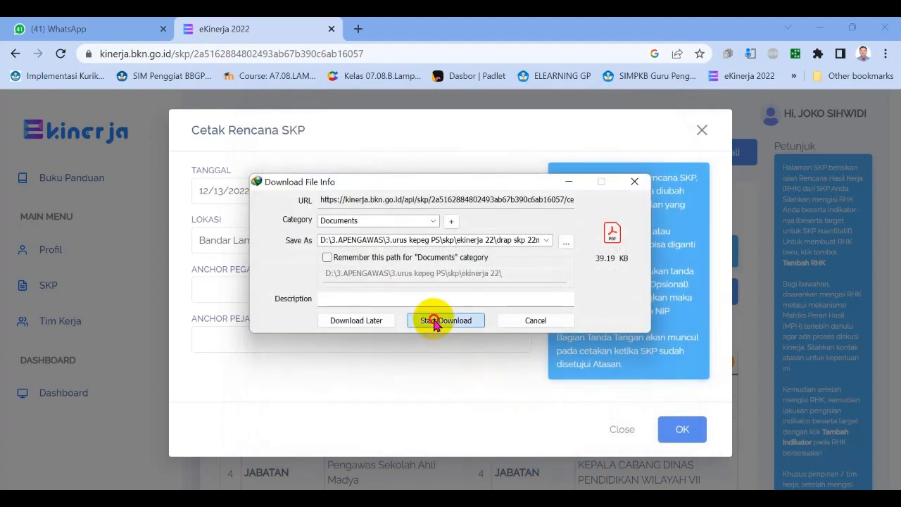
click(346, 308)
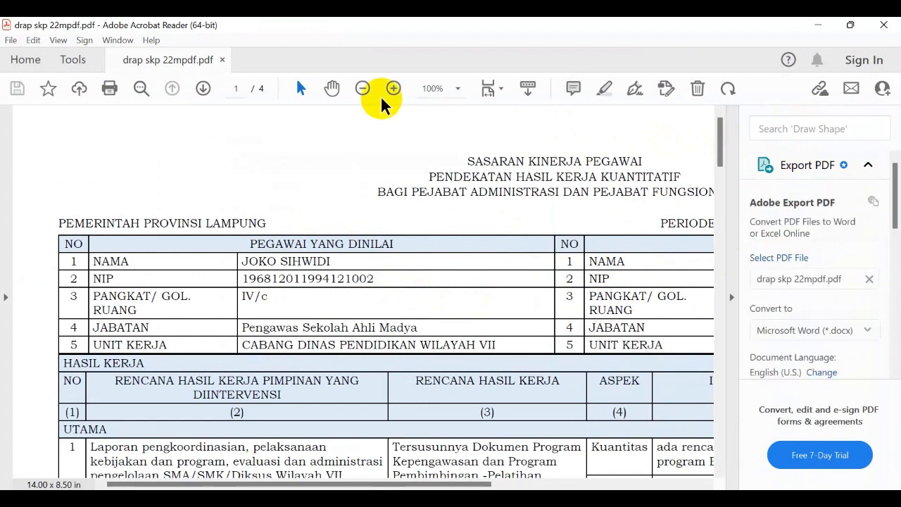
click(362, 88)
click(363, 88)
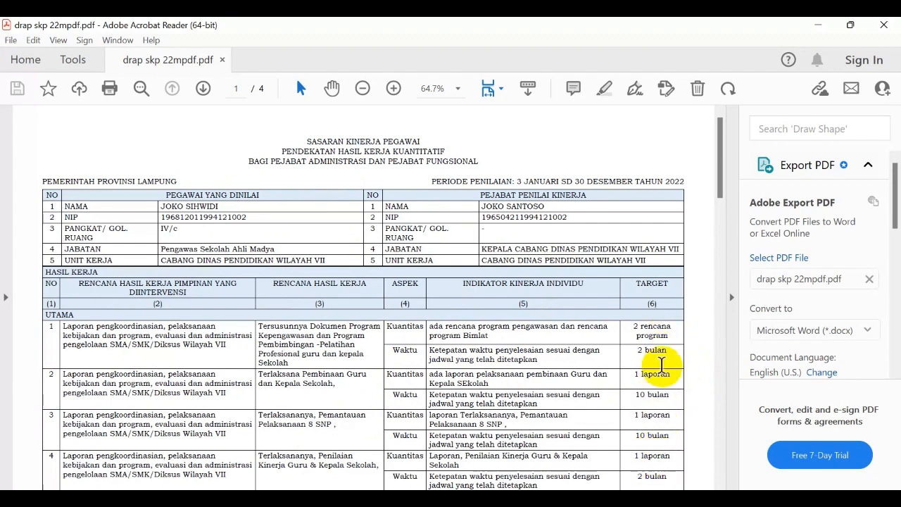
mouse_move(724, 178)
mouse_down()
mouse_move(730, 260)
mouse_move(718, 217)
mouse_move(720, 295)
mouse_move(704, 175)
mouse_move(713, 171)
mouse_up()
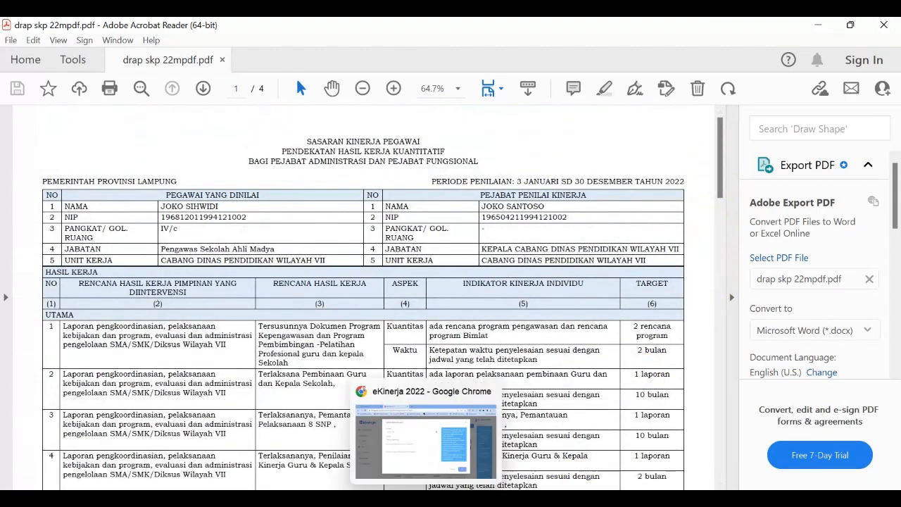
Return to eKinerja in Chrome, close the Cetak Rencana SKP dialog, and review the SKP down to the PERILAKU KERJA section.
click(425, 499)
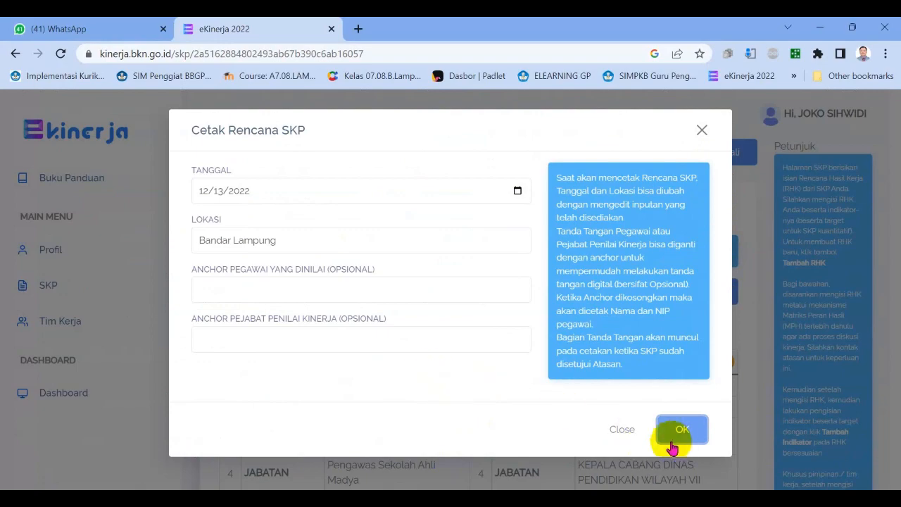
click(624, 429)
scroll(533, 313, down, 20)
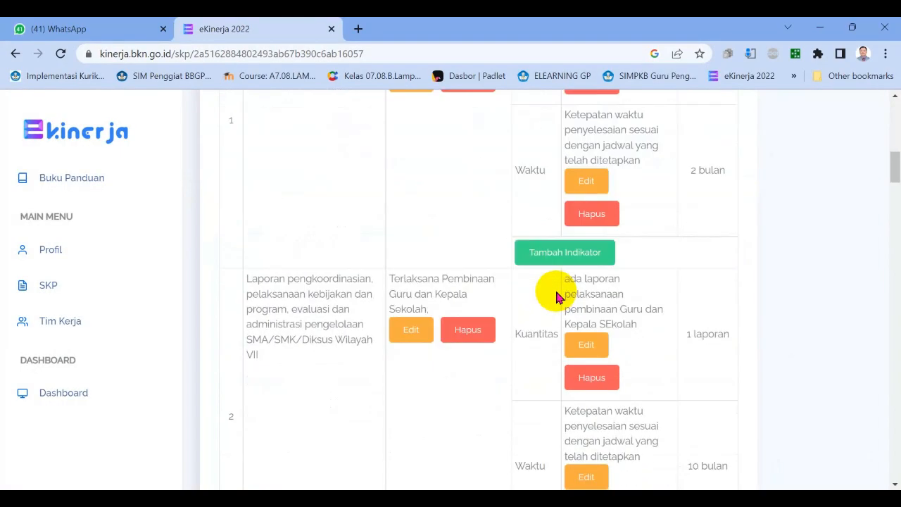
scroll(503, 352, down, 15)
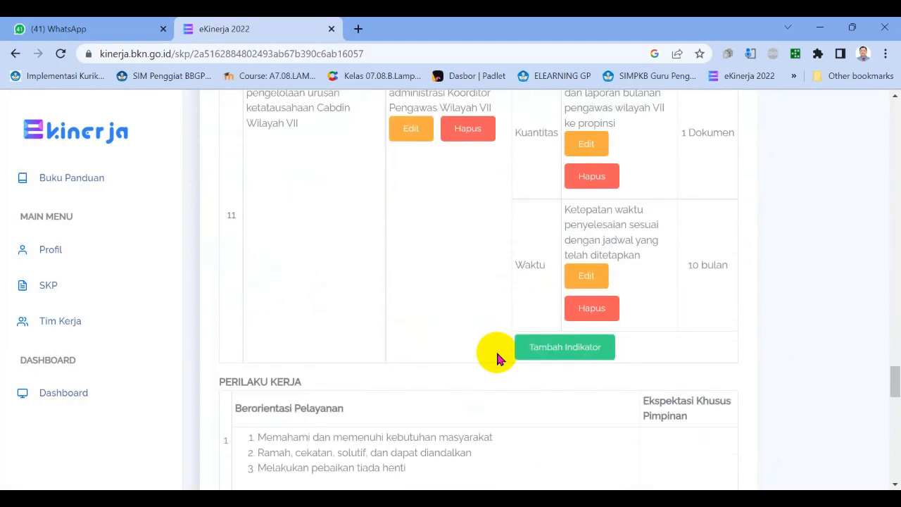
Correct the third DUKUNGAN SUMBER DAYA entry in the Lampiran to "perlu alat tulis kantor ( ATK )".
scroll(438, 362, down, 5)
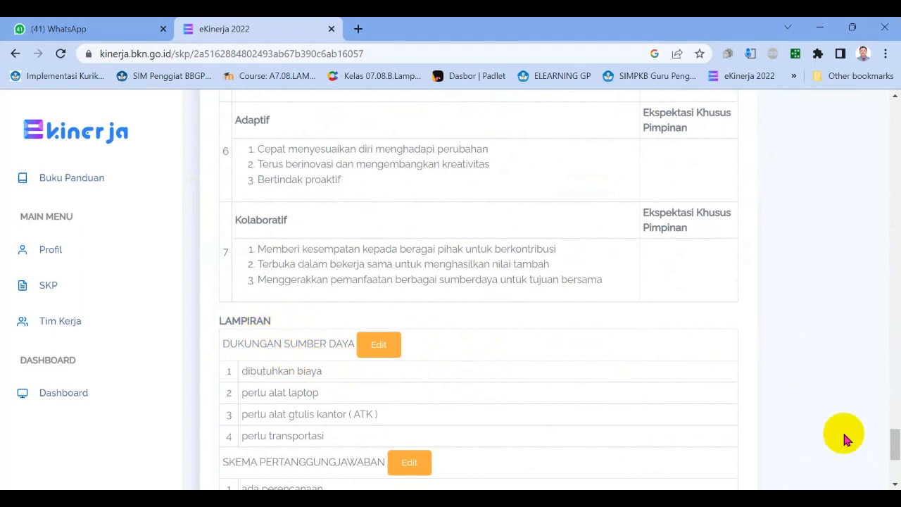
drag(892, 436, 895, 441)
scroll(894, 440, down, 1)
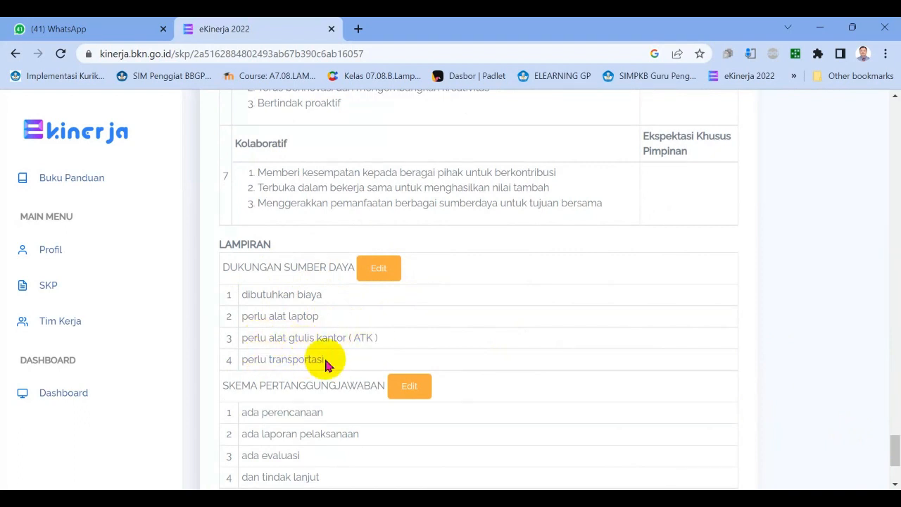
click(380, 268)
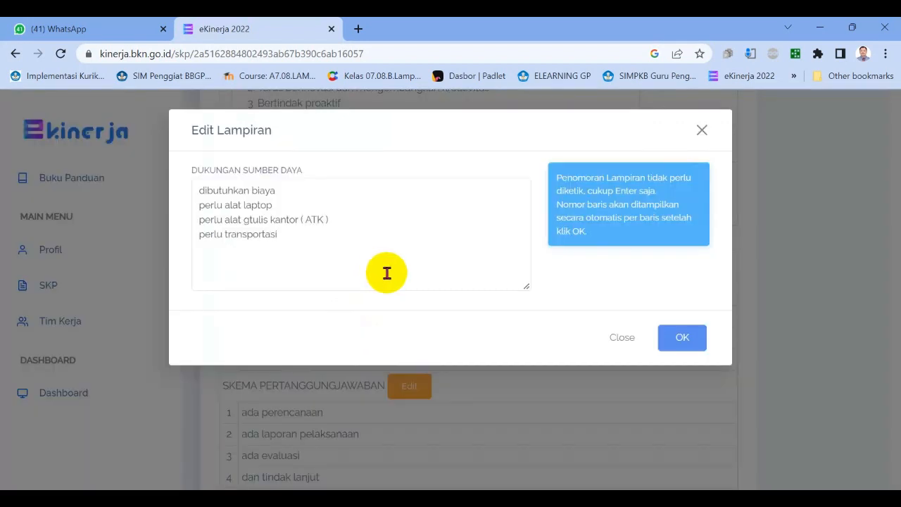
click(250, 222)
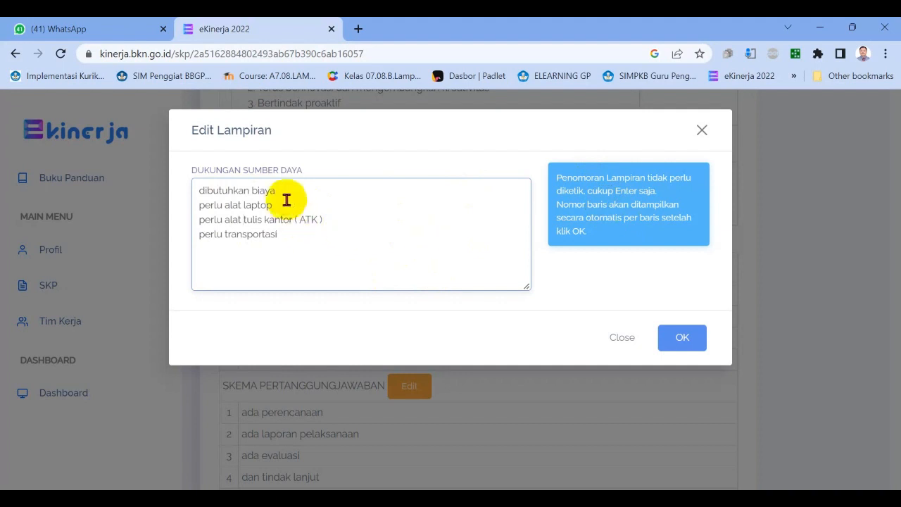
click(680, 337)
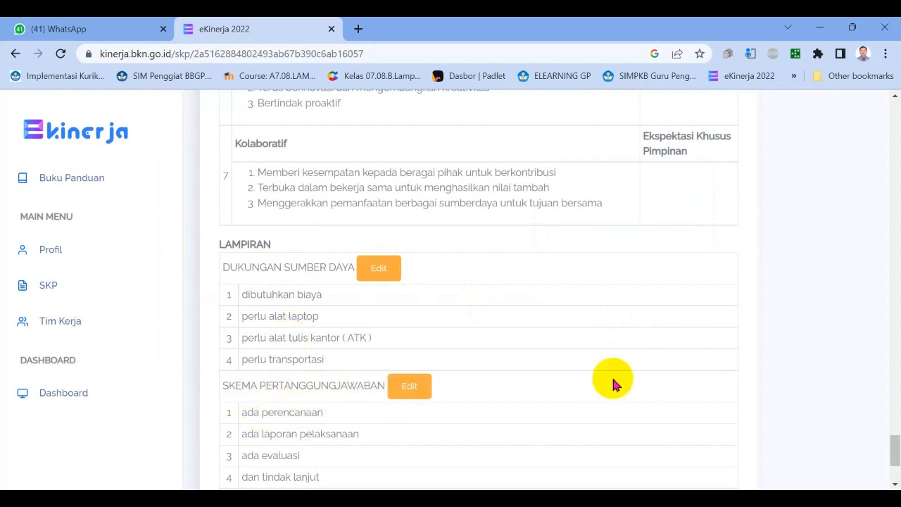
Review the SKEMA PERTANGGUNGJAWABAN and KONSEKUENSI entries at the end of the Lampiran.
drag(896, 443, 895, 448)
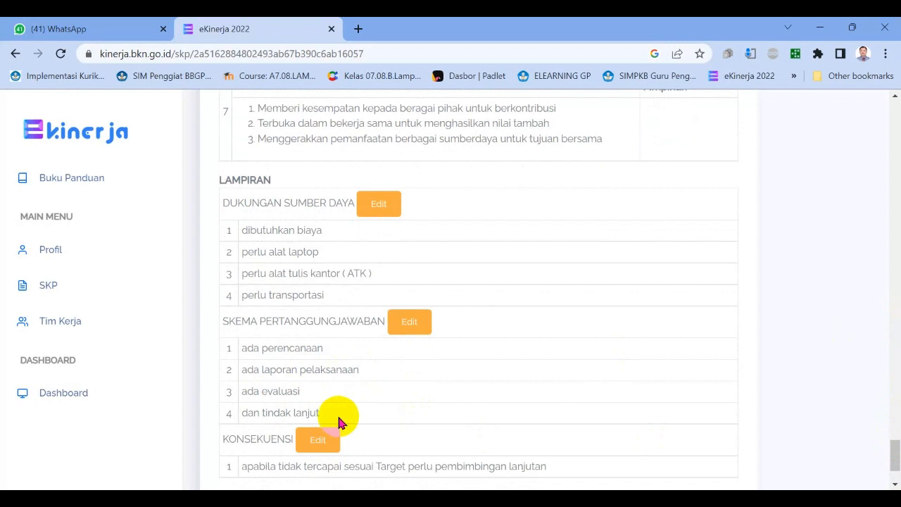
drag(895, 442, 895, 457)
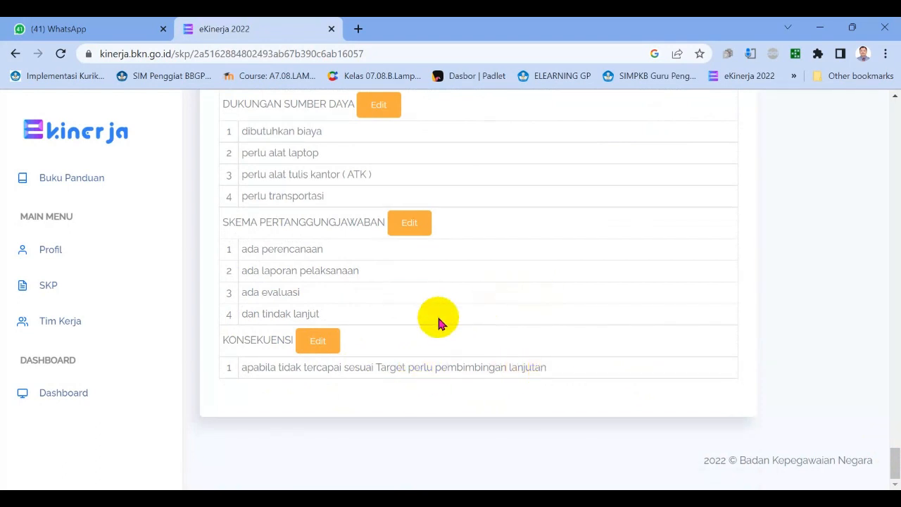
scroll(414, 311, up, 5)
scroll(417, 324, down, 5)
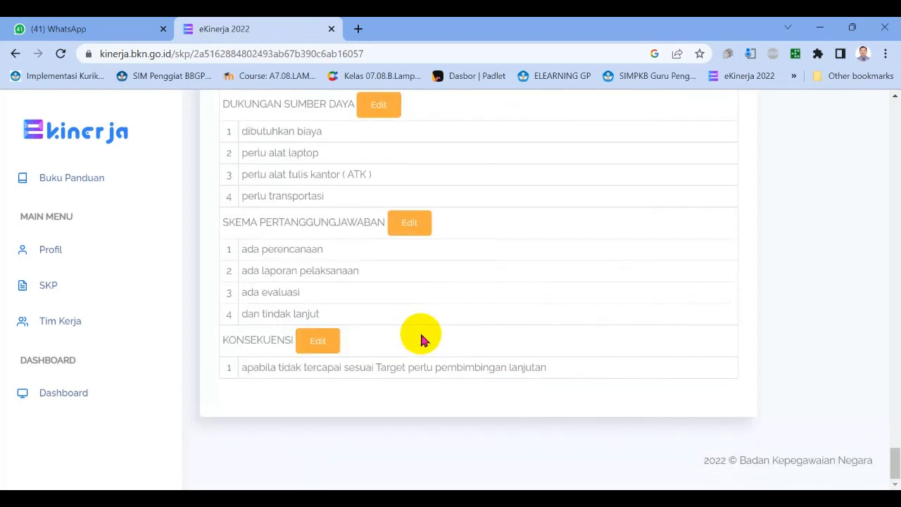
Switch to Adobe Acrobat Reader and review drap skp 22mpdf.pdf from the HASIL KERJA table down to the last page's Lampiran.
key(alt+Tab)
scroll(358, 338, down, 10)
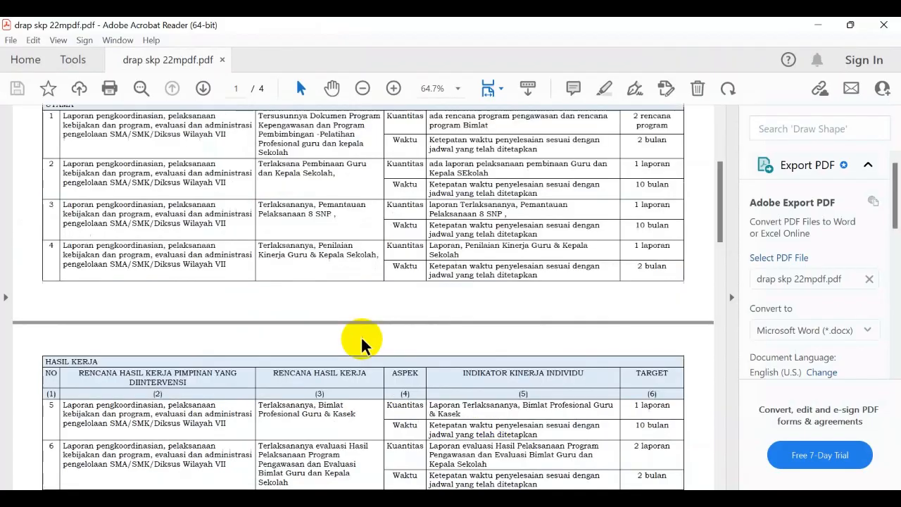
scroll(273, 365, down, 15)
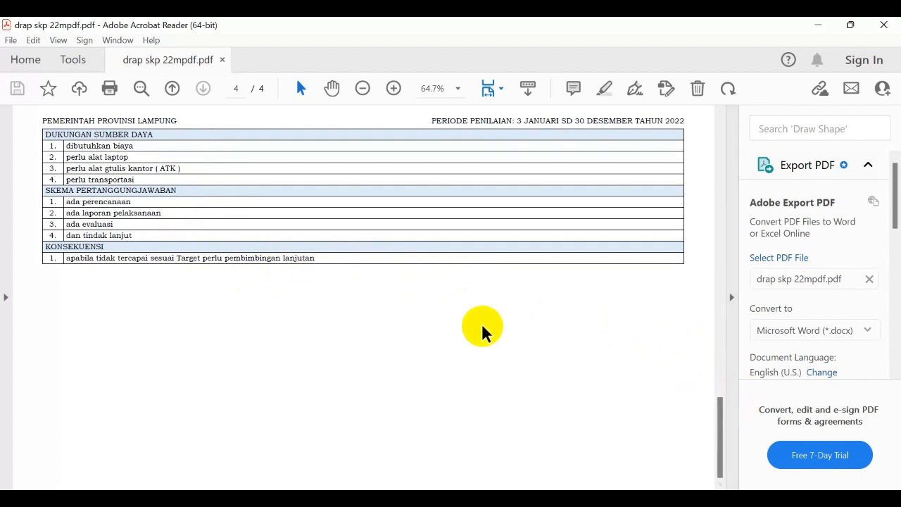
Return to eKinerja in Chrome and submit the draft SKP for approval, confirming the submission.
click(523, 499)
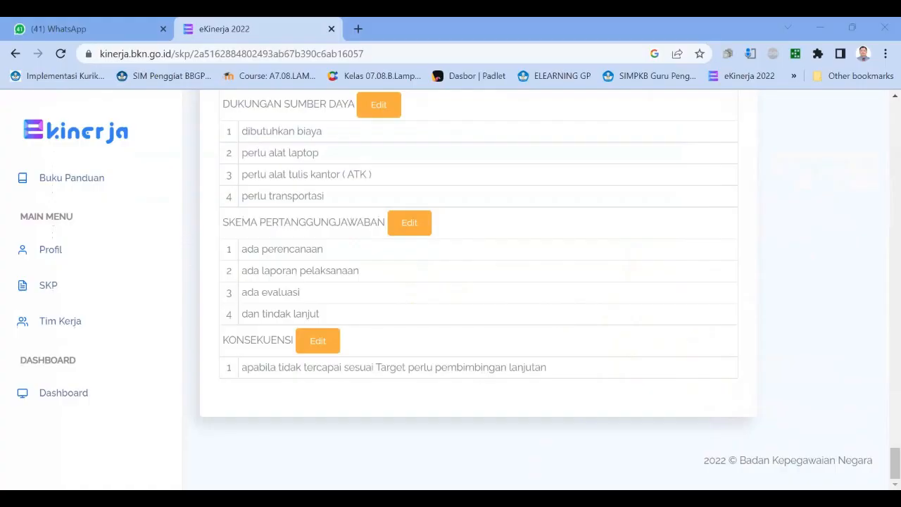
scroll(428, 381, up, 10)
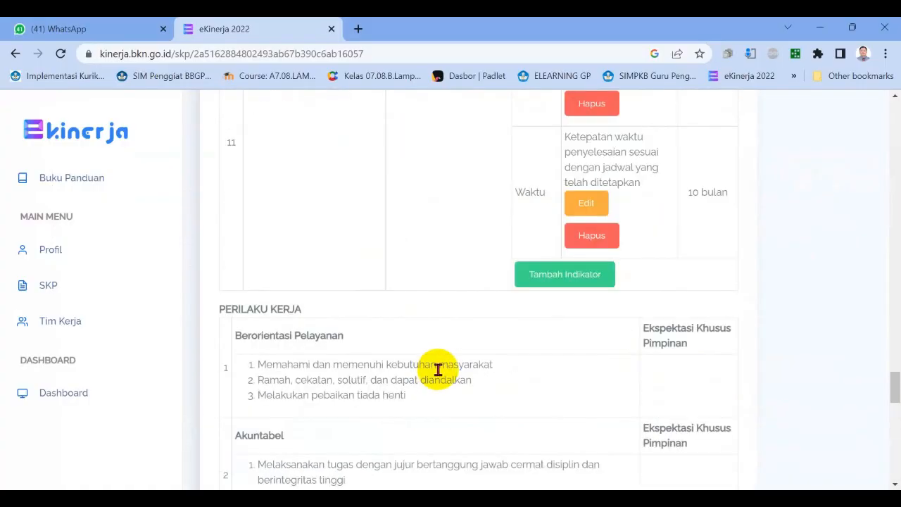
scroll(438, 370, up, 15)
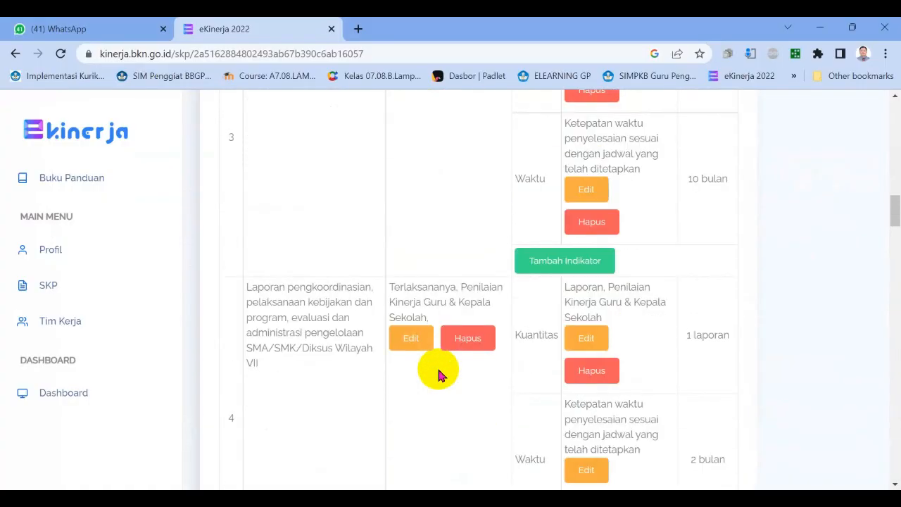
scroll(438, 370, up, 15)
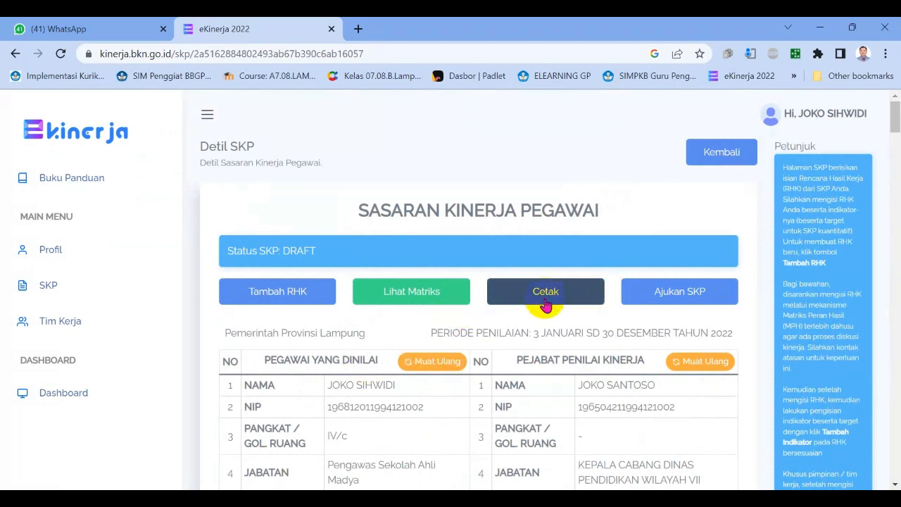
click(676, 297)
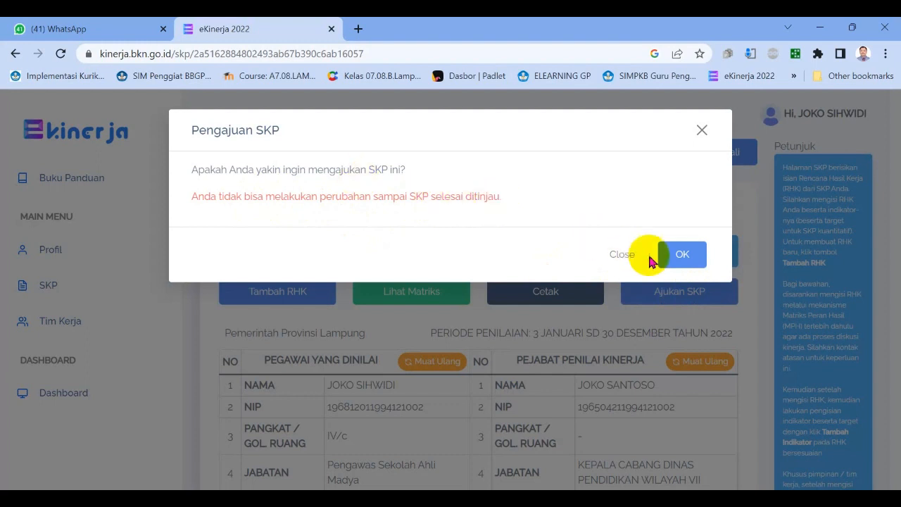
click(672, 260)
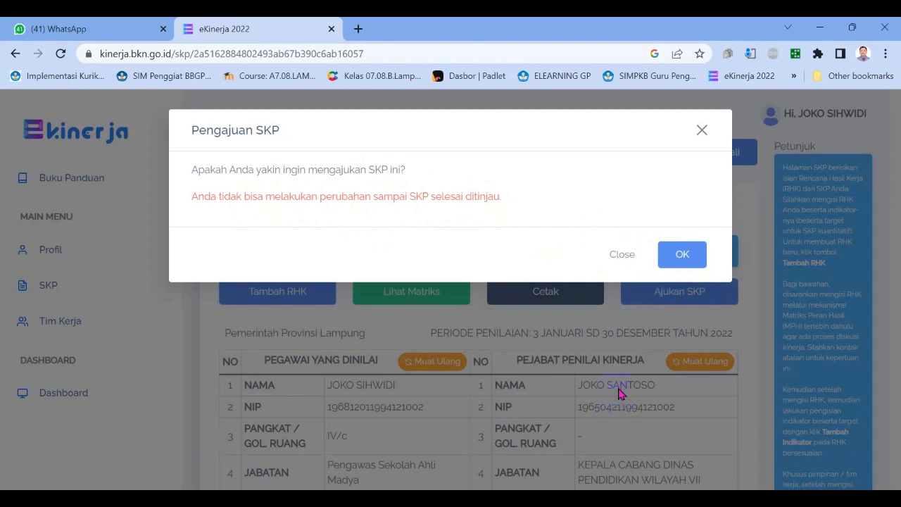
click(681, 261)
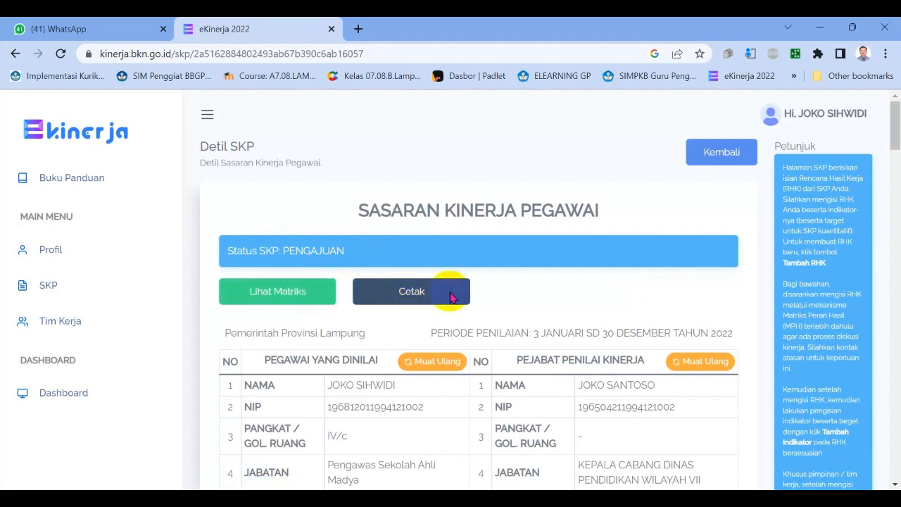
Review the submitted SKP's HASIL KERJA table, view its Matriks Peran Hasil page, and return to the SKP details.
scroll(582, 394, down, 5)
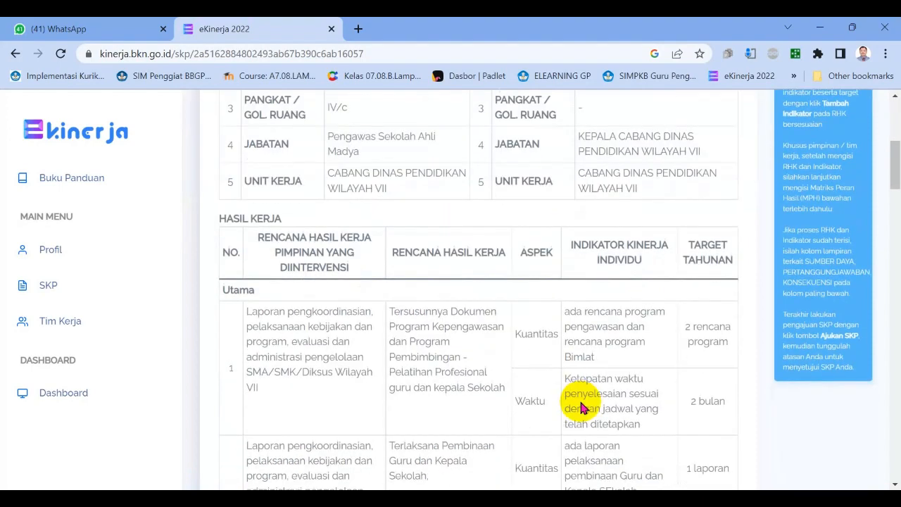
scroll(564, 373, down, 3)
scroll(565, 360, up, 8)
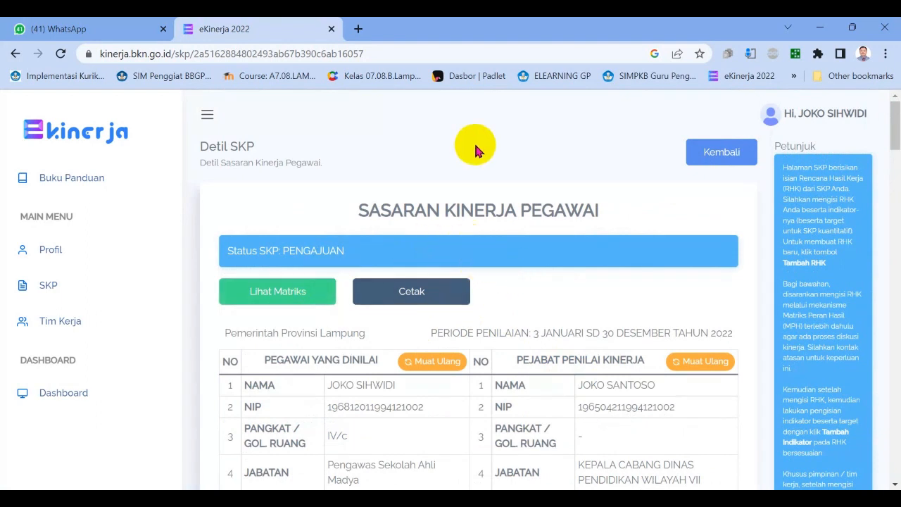
click(313, 296)
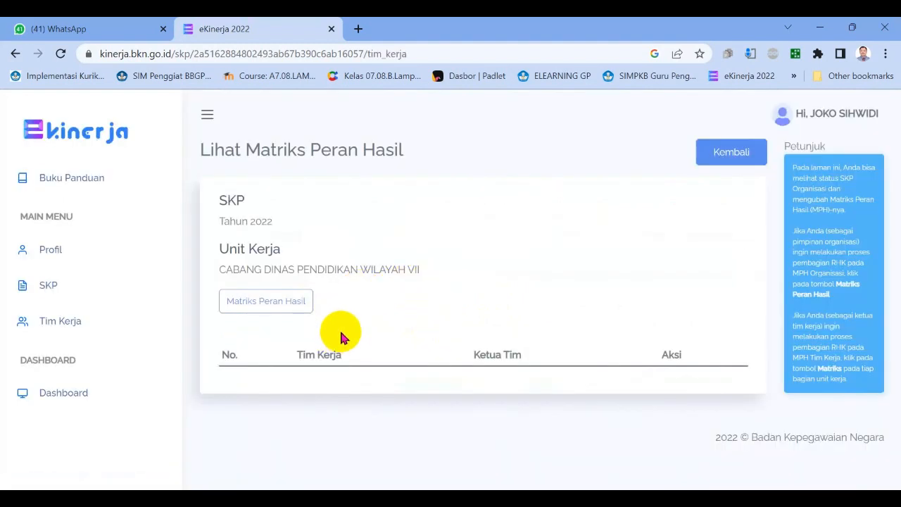
click(708, 152)
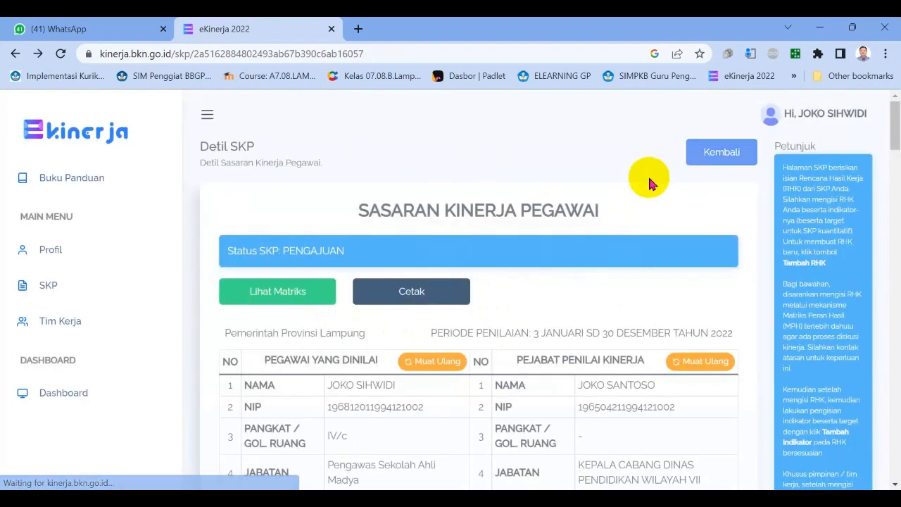
View the Cetak Rencana SKP dialog, close it without printing, and look over the submitted SKP's status and employee details.
click(411, 295)
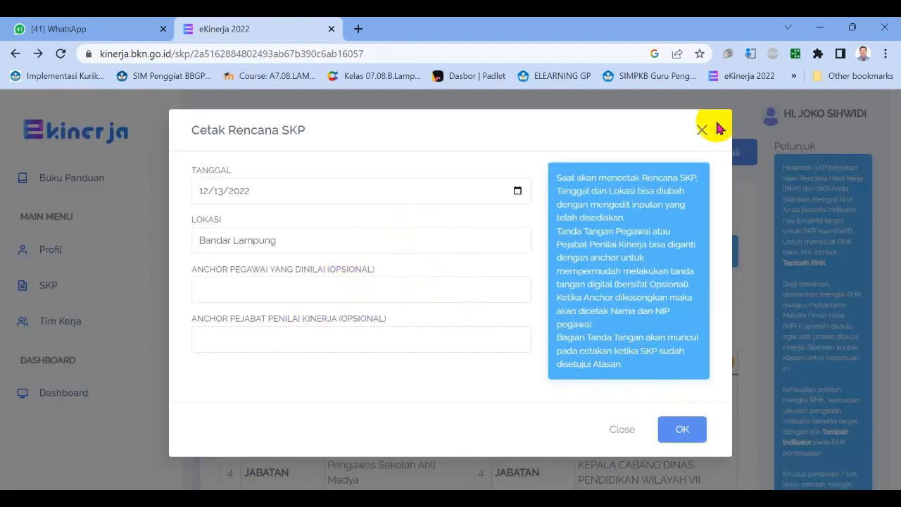
click(702, 131)
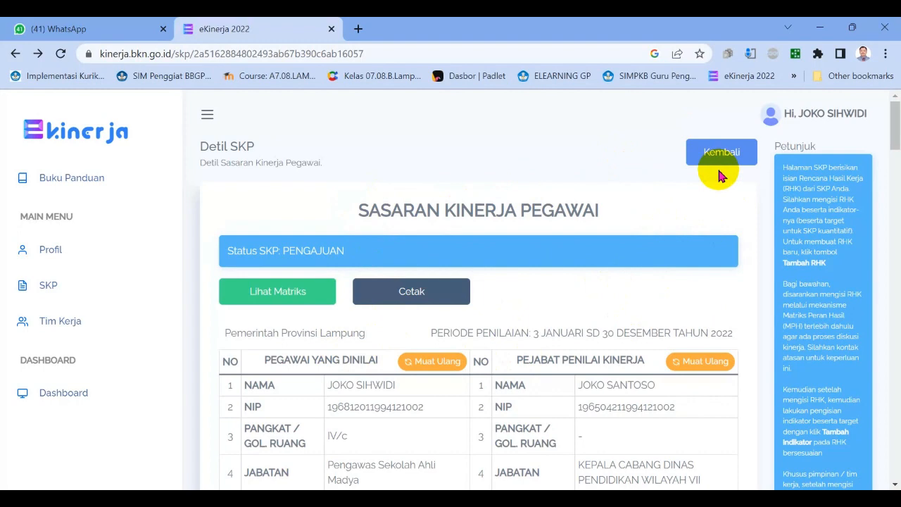
mouse_move(897, 135)
mouse_down()
mouse_move(897, 145)
mouse_move(898, 136)
mouse_up()
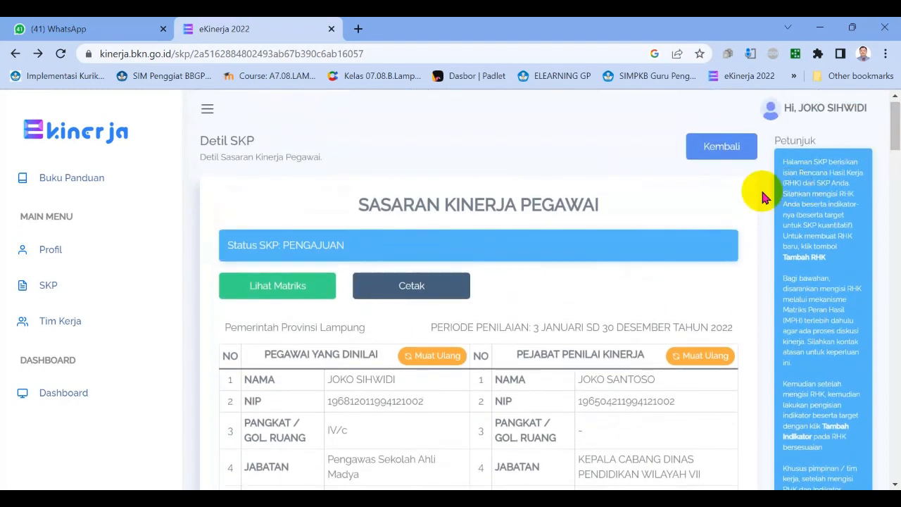
drag(897, 138, 897, 149)
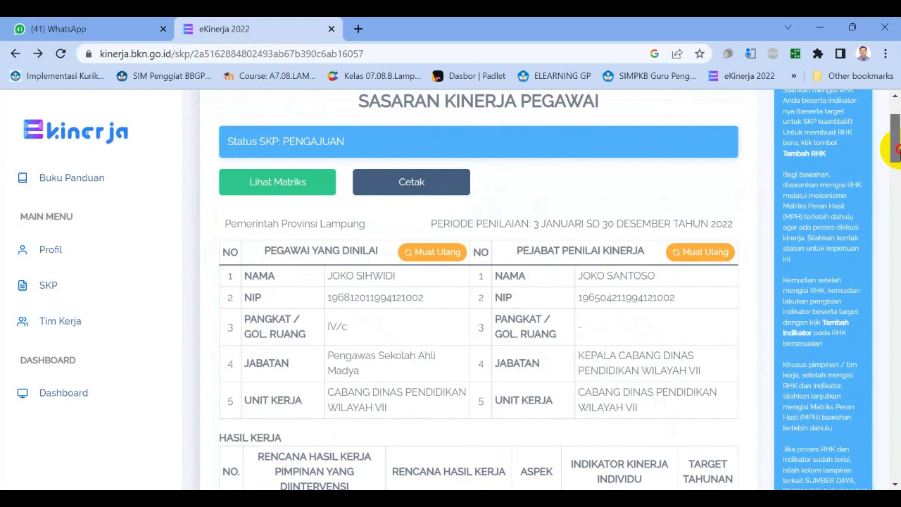
drag(897, 149, 886, 121)
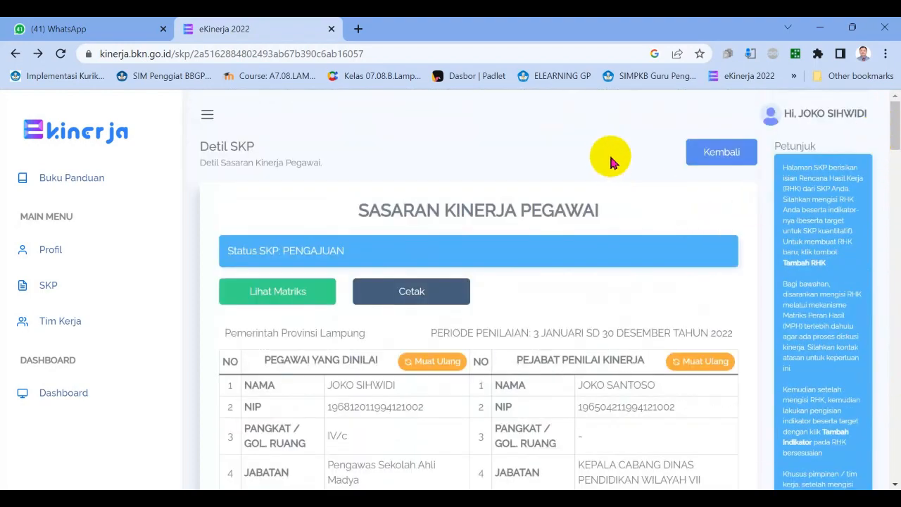